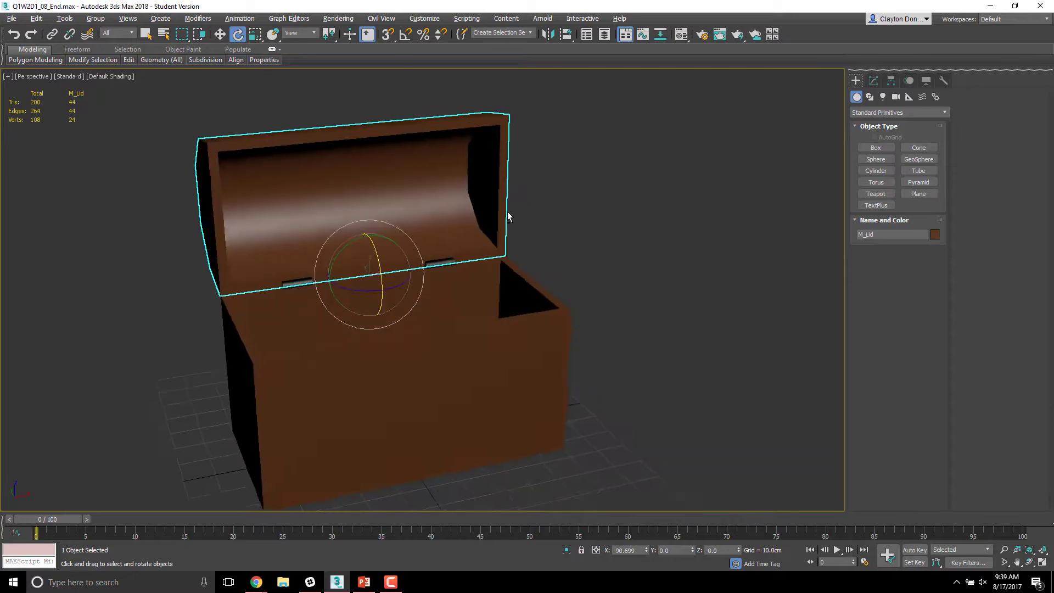
# Step: Examine the open treasure chest from several angles, looking at its interior and the rim below the lid
pyautogui.keyDown('alt'); pyautogui.moveTo(348, 254); pyautogui.dragTo(374, 247, button='middle'); pyautogui.keyUp('alt')
pyautogui.moveTo(373, 247)
pyautogui.mouseDown(button='middle')
pyautogui.moveTo(390, 246)
pyautogui.moveTo(389, 217)
pyautogui.moveTo(395, 226)
pyautogui.moveTo(382, 236)
pyautogui.mouseUp(button='middle')
pyautogui.moveTo(499, 266)
pyautogui.mouseDown(button='middle')
pyautogui.moveTo(490, 264)
pyautogui.moveTo(518, 258)
pyautogui.moveTo(487, 269)
pyautogui.mouseUp(button='middle')
pyautogui.keyDown('alt'); pyautogui.moveTo(520, 352); pyautogui.dragTo(559, 341, button='middle'); pyautogui.keyUp('alt')
pyautogui.keyDown('alt'); pyautogui.moveTo(510, 292); pyautogui.dragTo(514, 304, button='middle'); pyautogui.keyUp('alt')
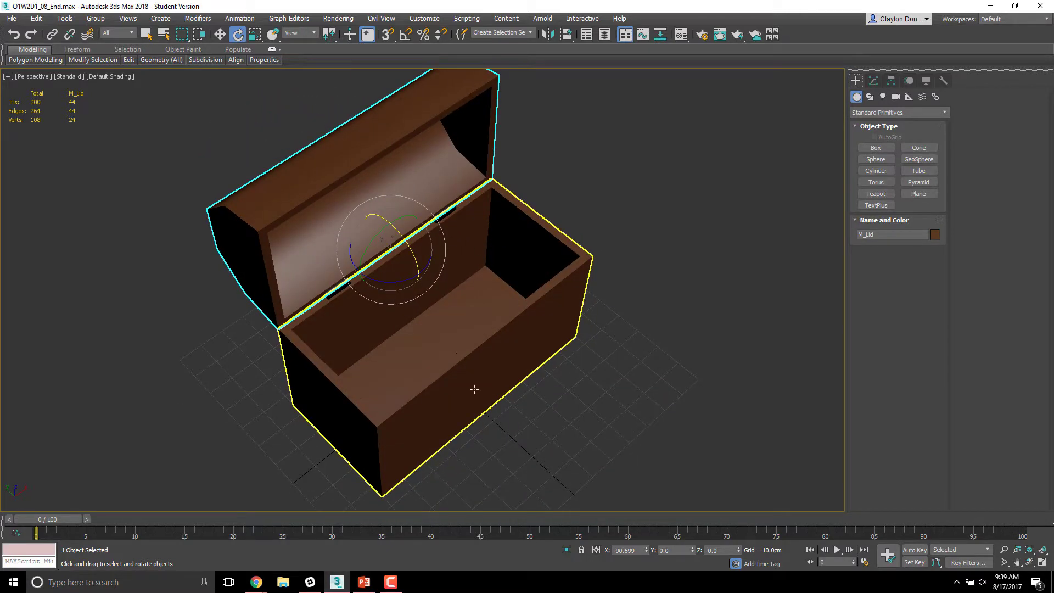
pyautogui.keyDown('alt'); pyautogui.moveTo(493, 403); pyautogui.dragTo(504, 369, button='middle'); pyautogui.keyUp('alt')
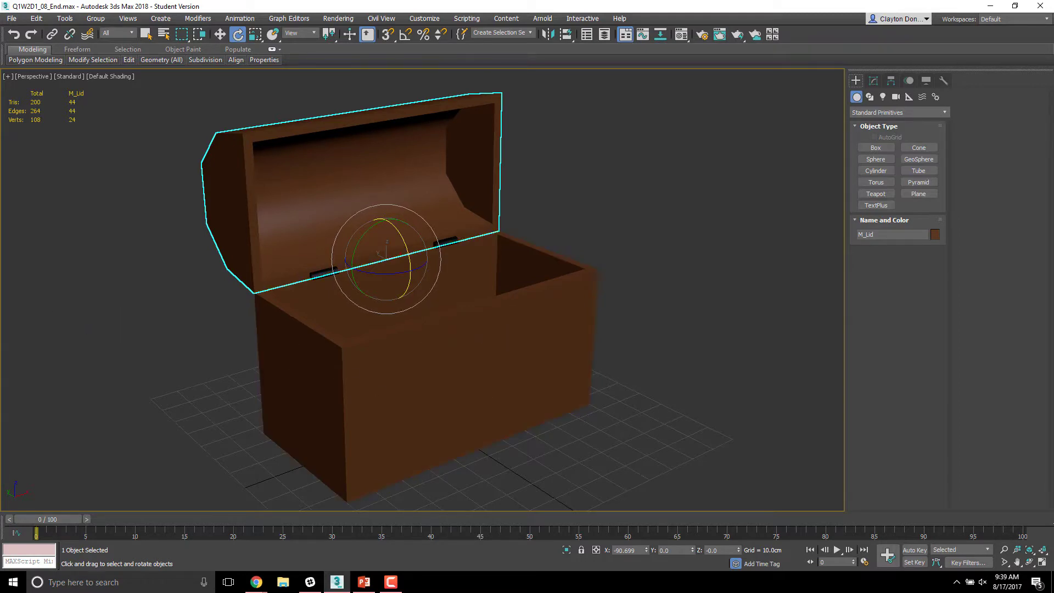
pyautogui.moveTo(635, 299); pyautogui.dragTo(607, 285, button='middle')
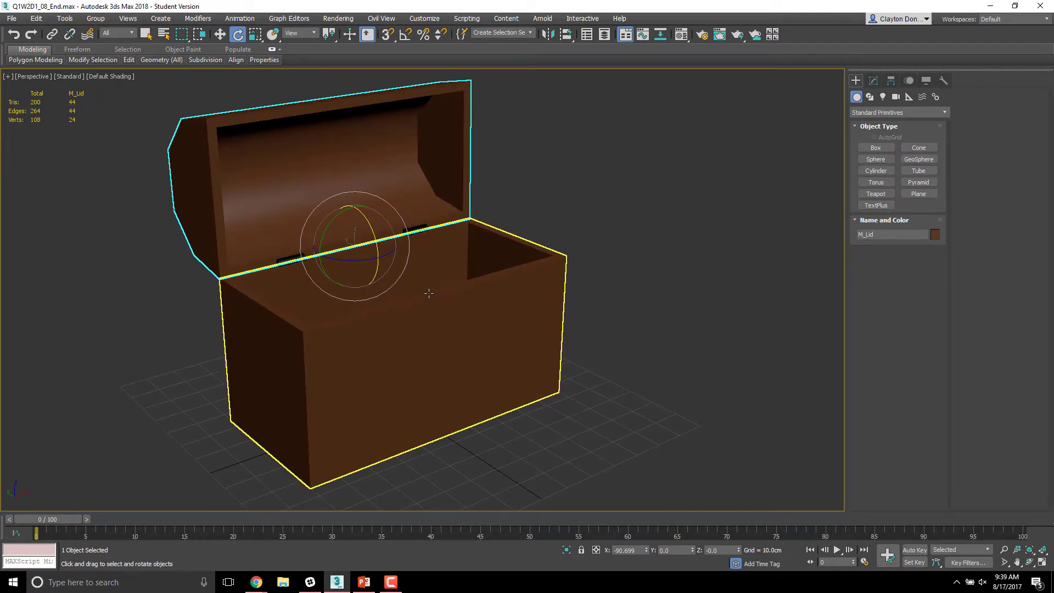
pyautogui.keyDown('alt'); pyautogui.moveTo(438, 286); pyautogui.dragTo(434, 334, button='middle'); pyautogui.keyUp('alt')
# Step: In the top view, prepare a standard primitive Plane by keyboard entry with length 98 cm and width 48 cm
pyautogui.press('t')
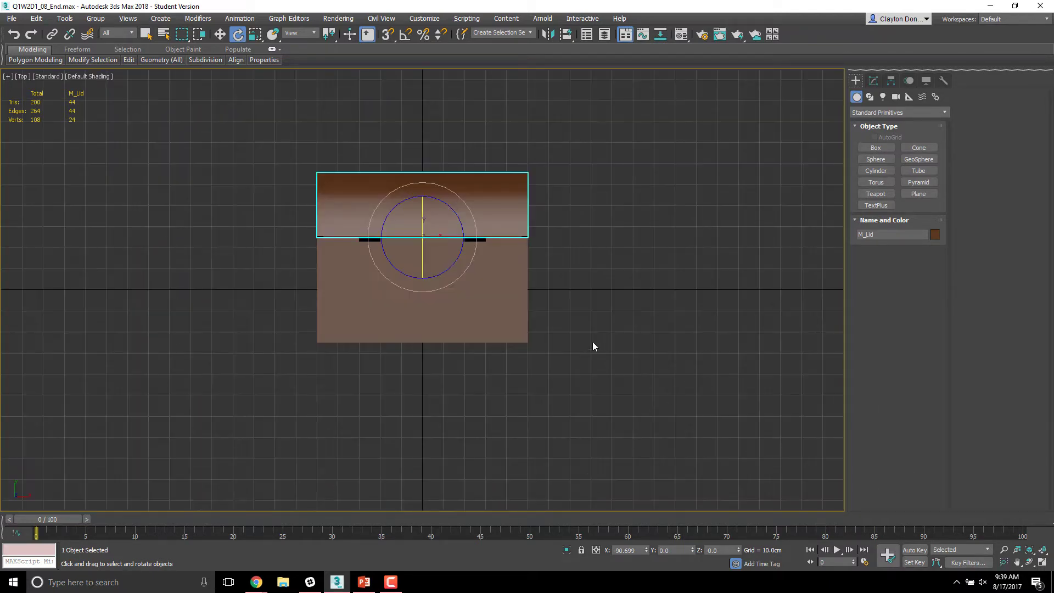
pyautogui.moveTo(593, 343); pyautogui.dragTo(548, 388, button='middle')
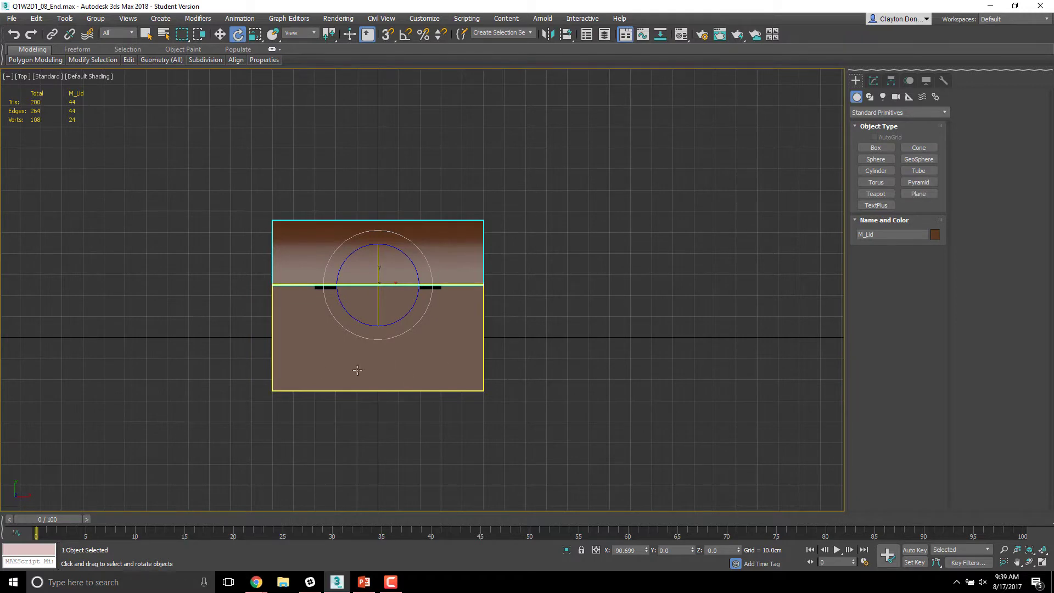
pyautogui.keyDown('alt'); pyautogui.moveTo(337, 384); pyautogui.dragTo(361, 369, button='middle'); pyautogui.keyUp('alt')
pyautogui.press('t')
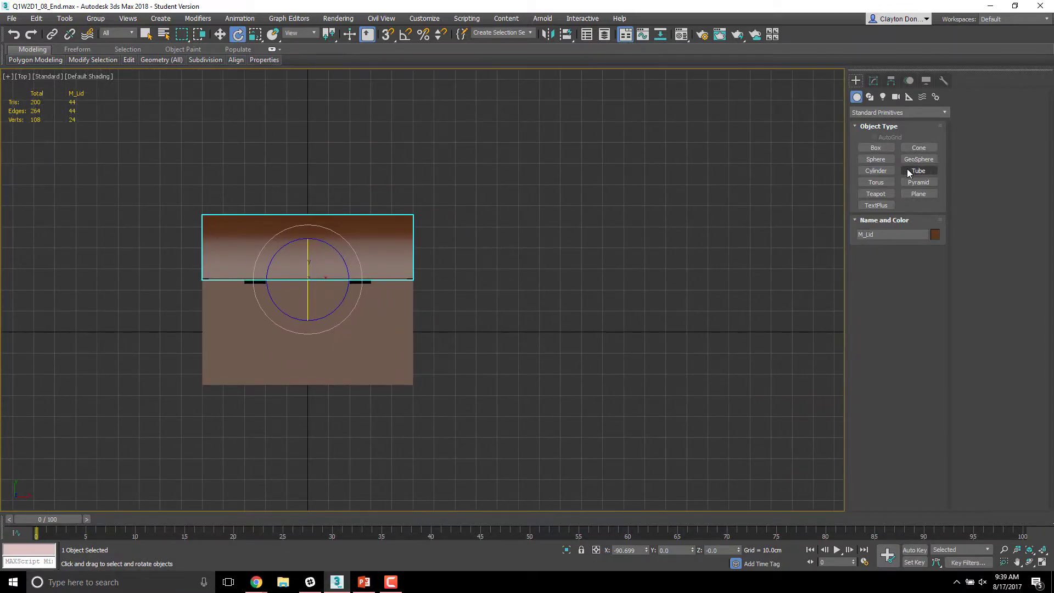
pyautogui.click(925, 194)
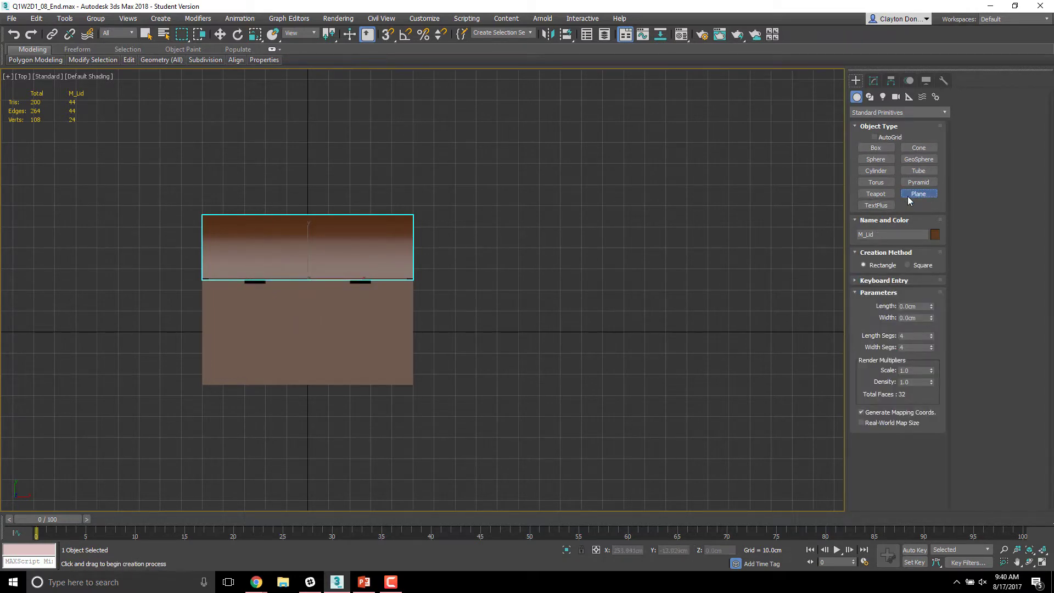
pyautogui.click(855, 279)
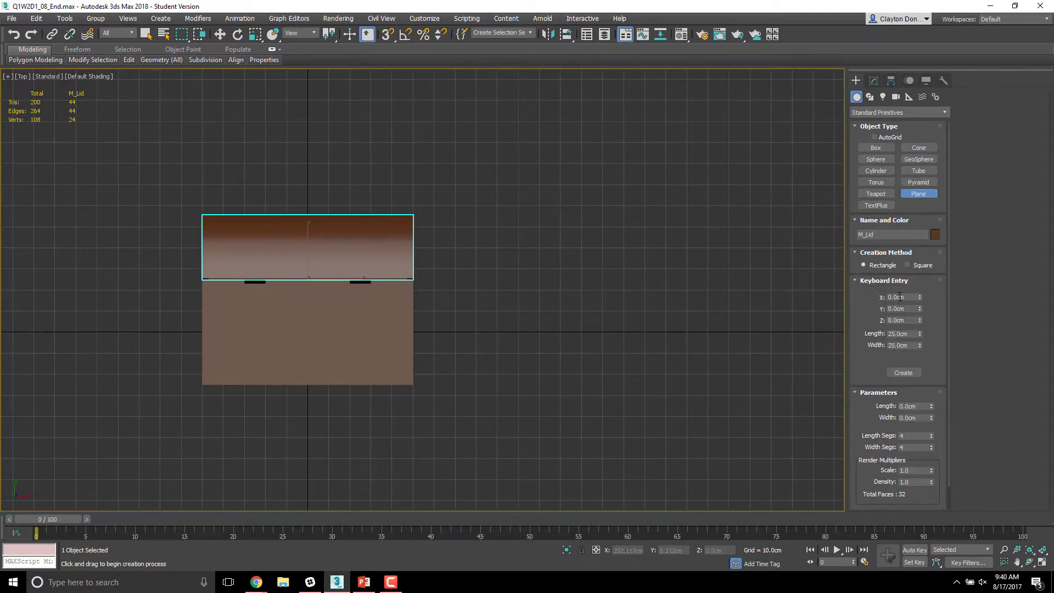
pyautogui.click(893, 332)
pyautogui.moveTo(497, 356); pyautogui.dragTo(657, 335, button='middle')
pyautogui.click(877, 334)
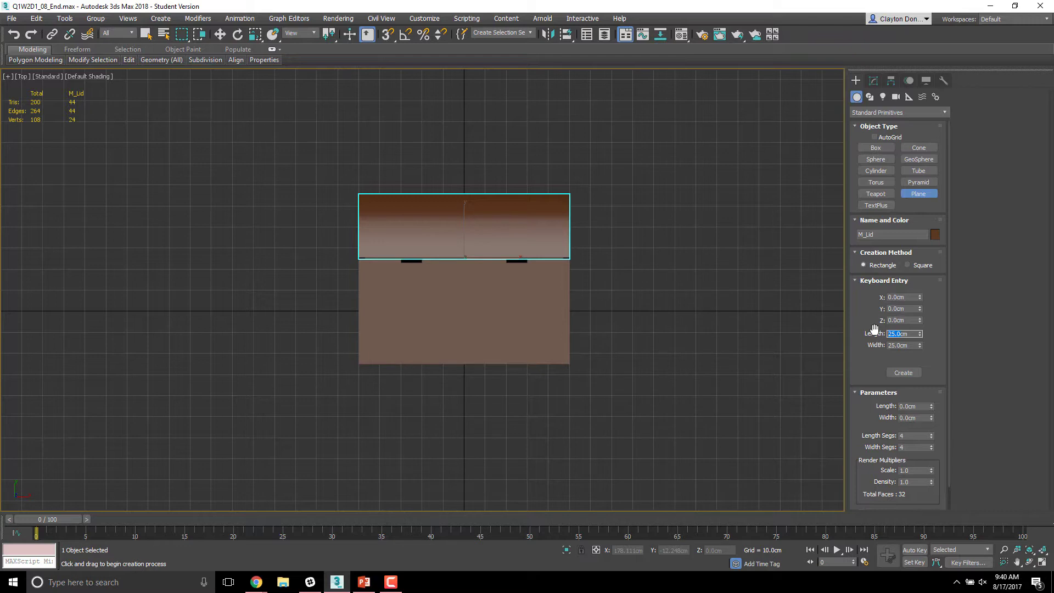
pyautogui.write('9cm')
pyautogui.write('8')
pyautogui.press('Tab')
pyautogui.write('4')
# Step: Set the plane's Z position to 40 cm and create it
pyautogui.click(898, 319)
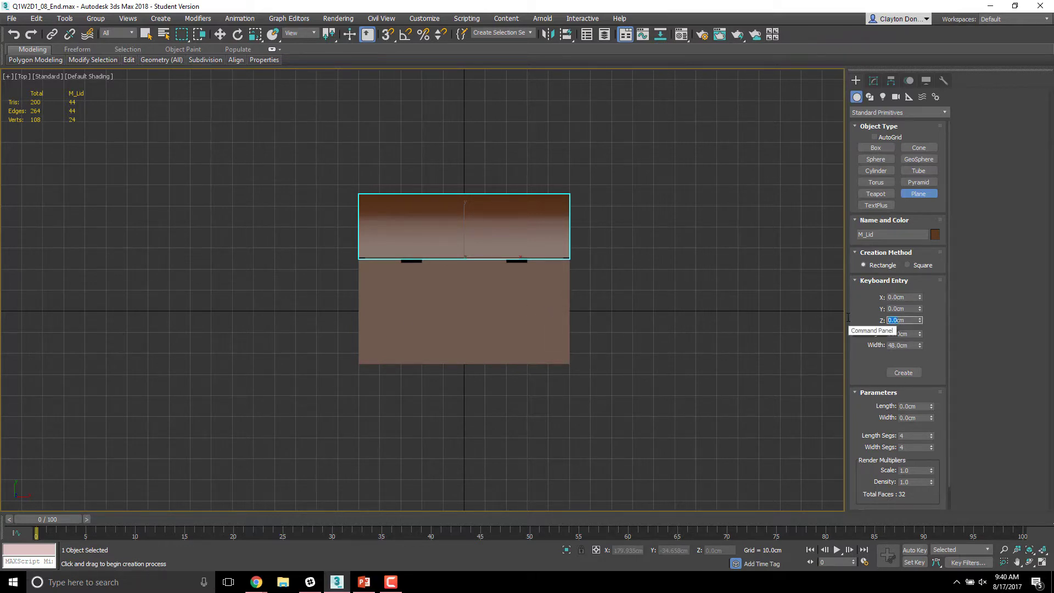
pyautogui.write('50')
pyautogui.click(904, 373)
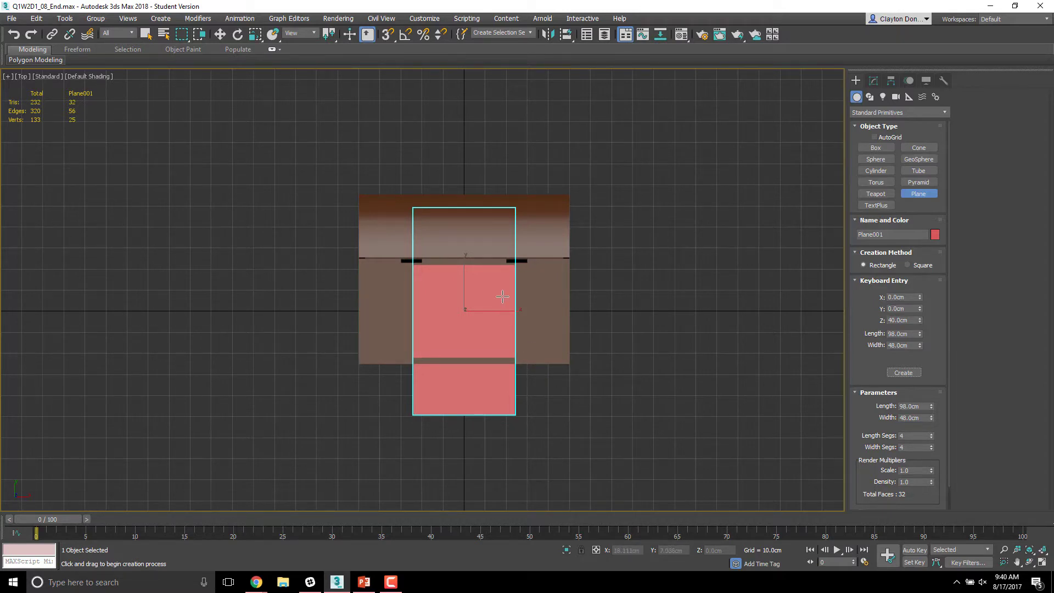
# Step: Rotate the plane to -90° about Z with angle snap on, aligning it with the chest, and return to the perspective view
pyautogui.press('e')
pyautogui.moveTo(478, 274); pyautogui.dragTo(536, 261)
pyautogui.press('a')
pyautogui.keyDown('alt'); pyautogui.moveTo(541, 260); pyautogui.dragTo(463, 308, button='middle'); pyautogui.keyUp('alt')
pyautogui.moveTo(548, 341); pyautogui.dragTo(575, 304, button='middle')
pyautogui.press('p')
pyautogui.keyDown('alt'); pyautogui.moveTo(469, 245); pyautogui.dragTo(474, 275, button='middle'); pyautogui.keyUp('alt')
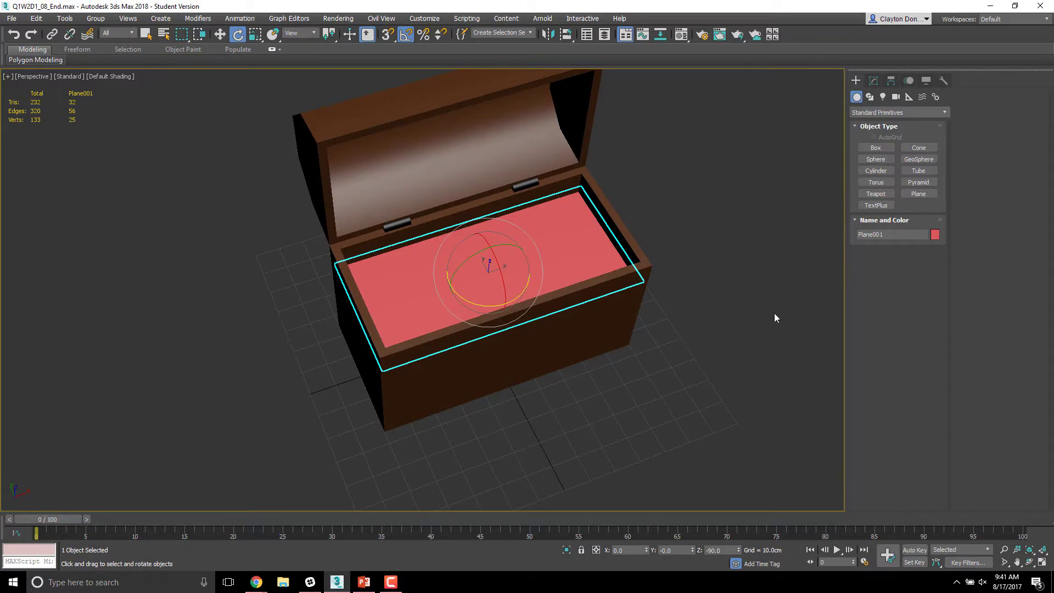
# Step: Change the plane's object color to the gray swatch of the 3ds Max palette
pyautogui.moveTo(340, 313)
pyautogui.keyDown('alt'); pyautogui.mouseDown(button='middle')
pyautogui.moveTo(366, 281)
pyautogui.moveTo(335, 301)
pyautogui.mouseUp(button='middle'); pyautogui.keyUp('alt')
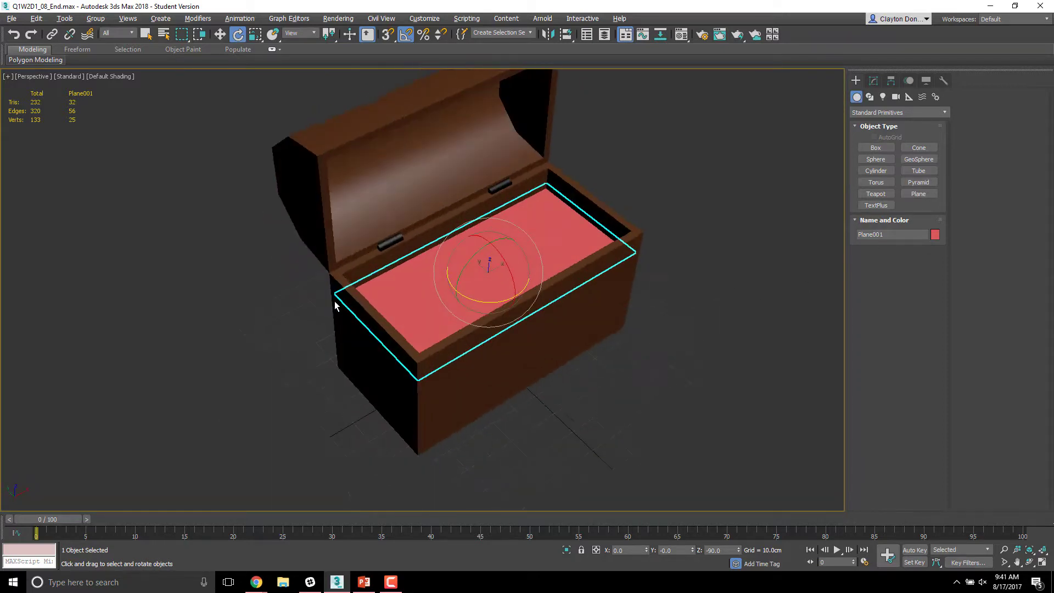
pyautogui.scroll(4, 607, 212)
pyautogui.click(629, 137)
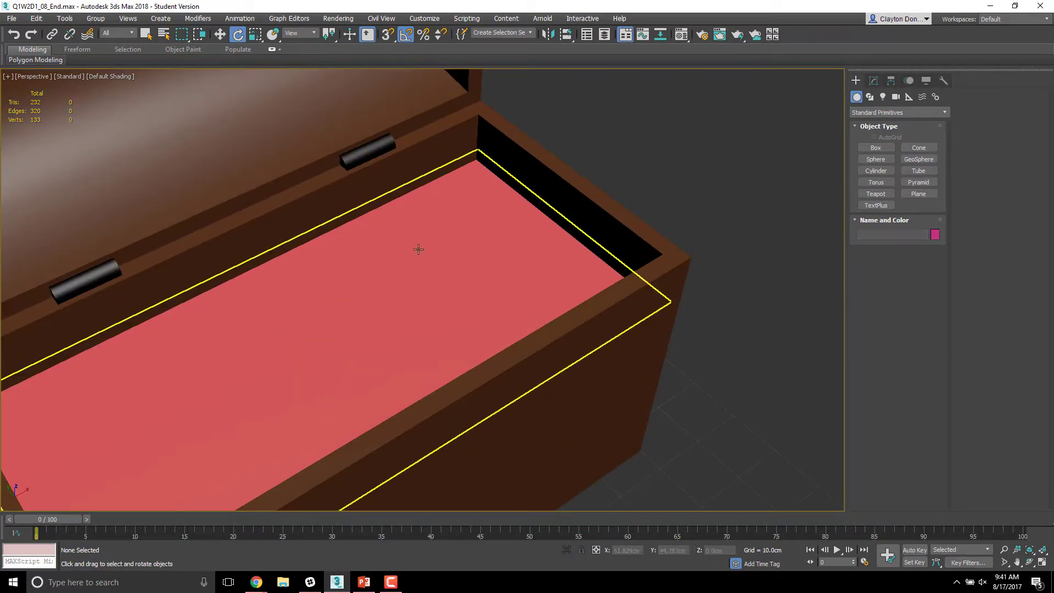
pyautogui.click(419, 252)
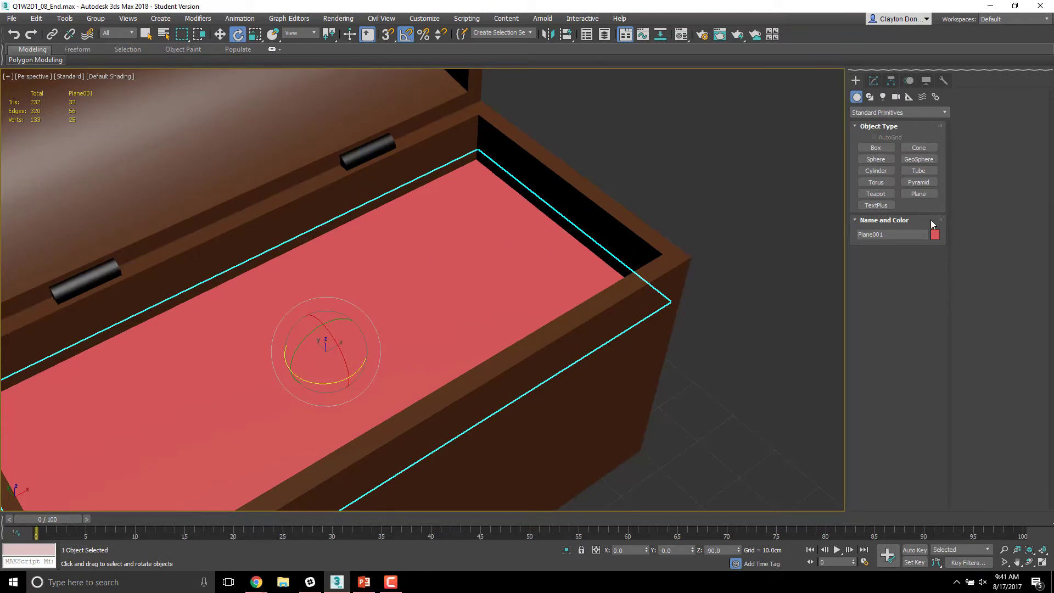
pyautogui.click(936, 235)
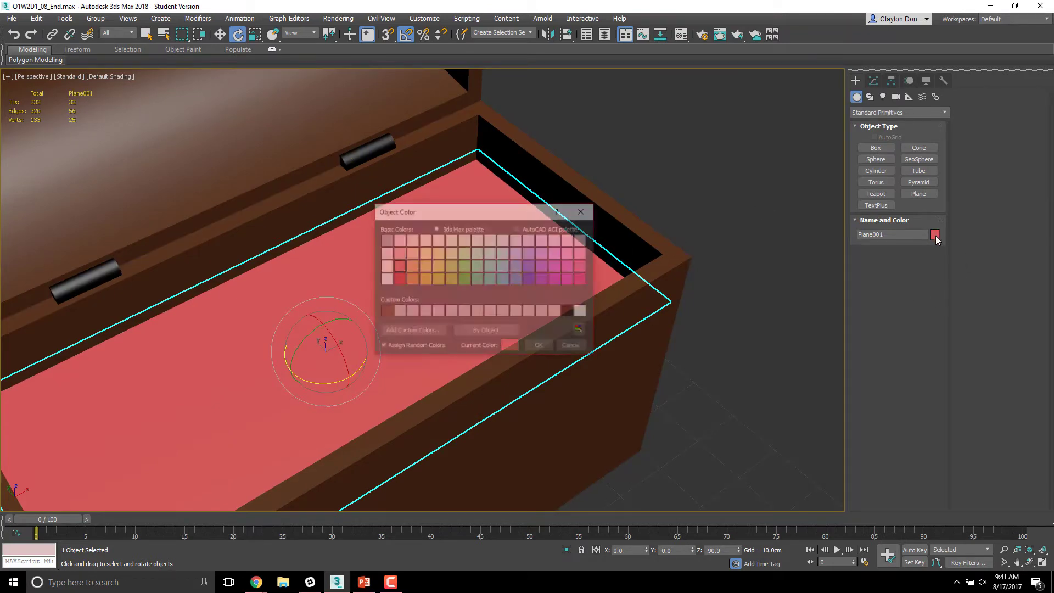
pyautogui.click(388, 240)
pyautogui.click(540, 347)
# Step: Modify the gray plane's parameters, setting both length and width segments to 50
pyautogui.moveTo(440, 302); pyautogui.dragTo(498, 206, button='middle')
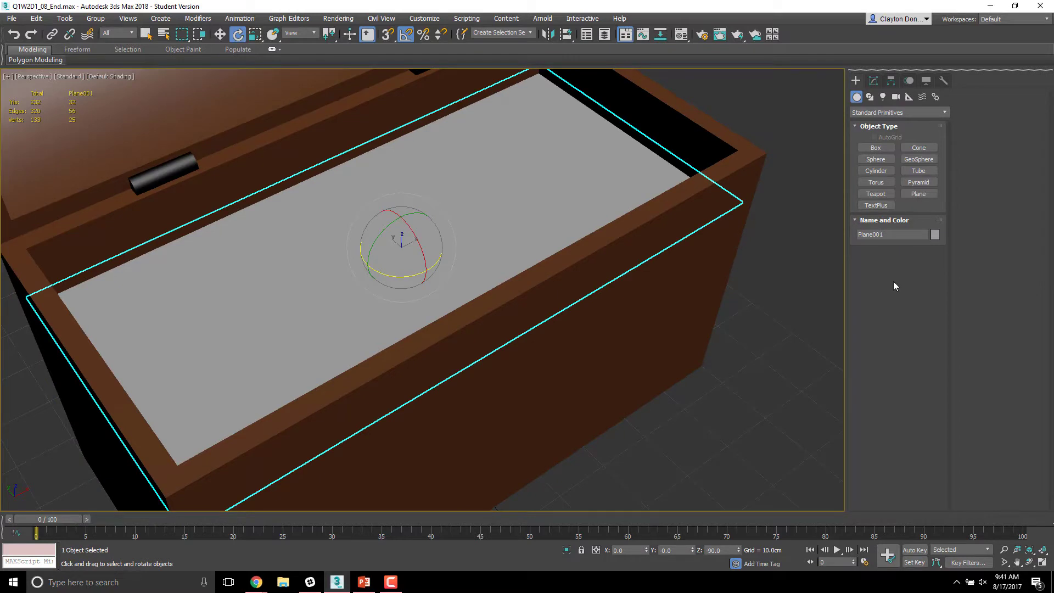
pyautogui.click(874, 82)
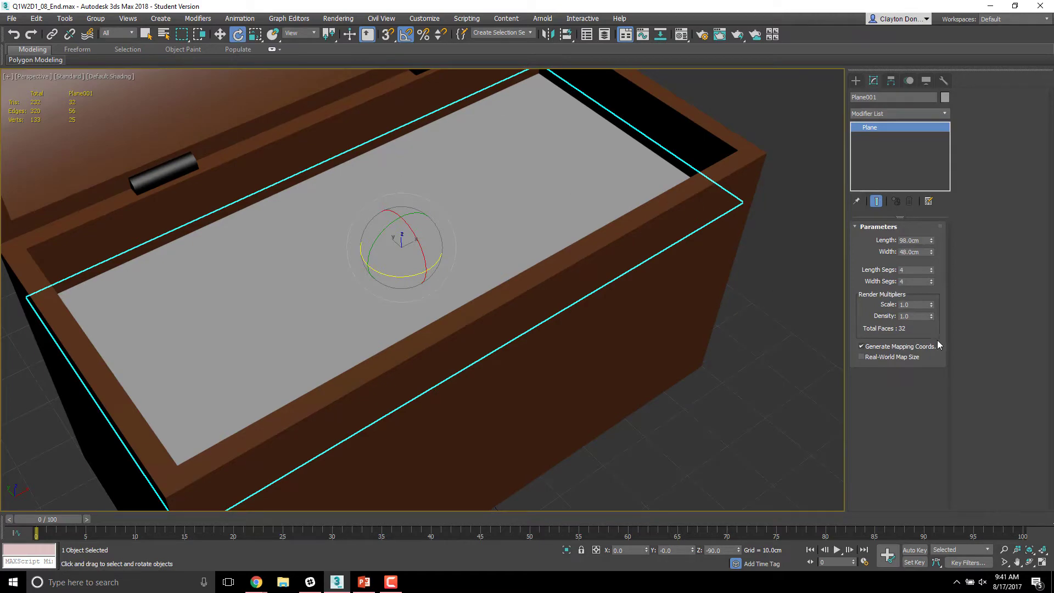
pyautogui.moveTo(406, 237)
pyautogui.keyDown('alt'); pyautogui.mouseDown(button='middle')
pyautogui.moveTo(416, 205)
pyautogui.moveTo(419, 223)
pyautogui.mouseUp(button='middle'); pyautogui.keyUp('alt')
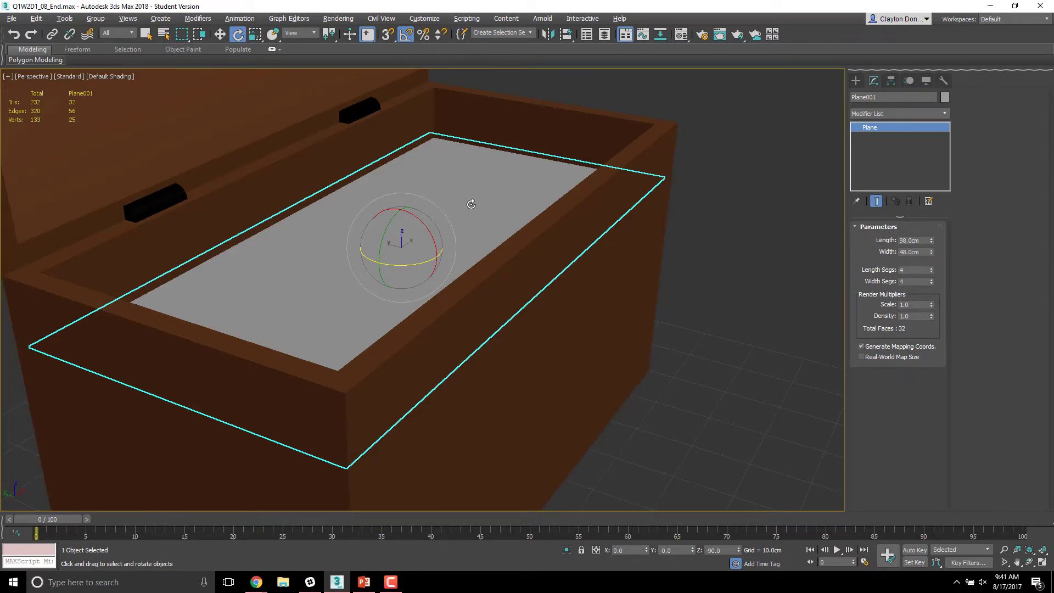
pyautogui.moveTo(470, 202)
pyautogui.keyDown('alt'); pyautogui.mouseDown(button='middle')
pyautogui.moveTo(447, 198)
pyautogui.moveTo(463, 181)
pyautogui.moveTo(464, 200)
pyautogui.mouseUp(button='middle'); pyautogui.keyUp('alt')
pyautogui.scroll(4, 465, 196)
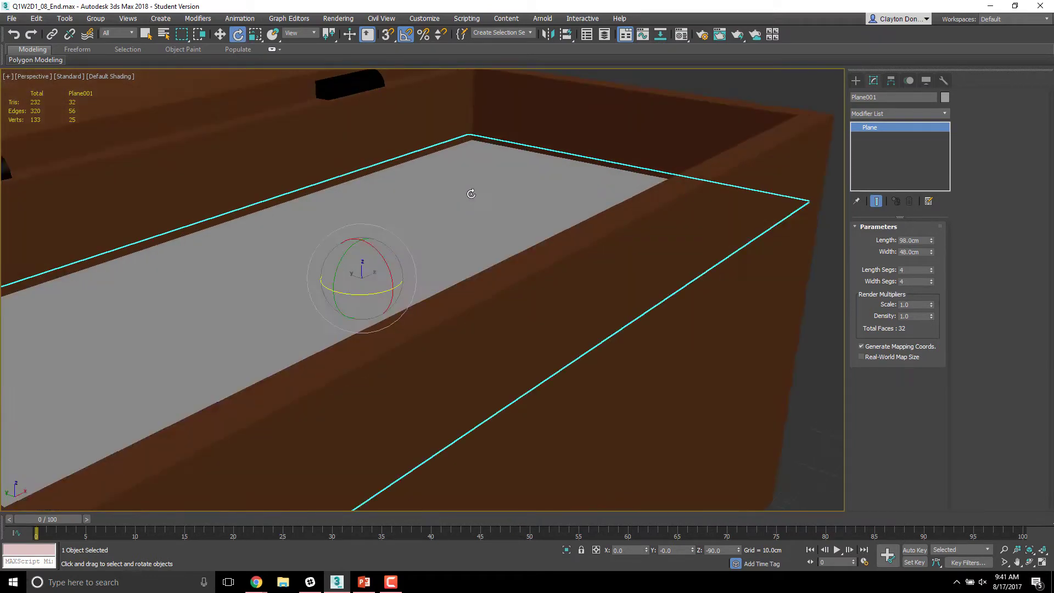
pyautogui.moveTo(351, 217); pyautogui.dragTo(379, 173, button='middle')
pyautogui.scroll(-3, 378, 173)
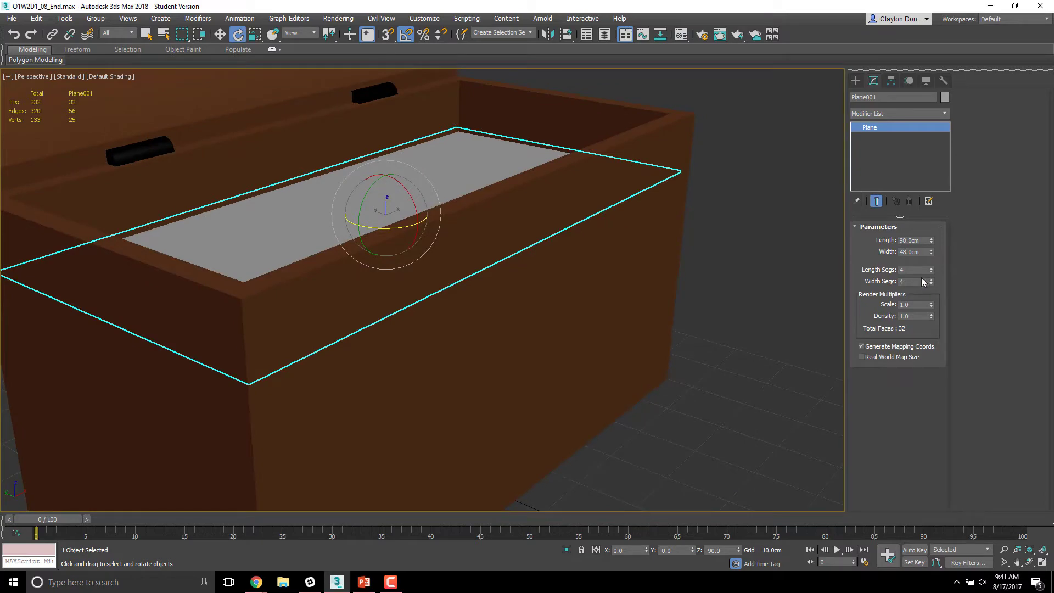
pyautogui.keyDown('alt'); pyautogui.moveTo(506, 247); pyautogui.dragTo(412, 242, button='middle'); pyautogui.keyUp('alt')
pyautogui.moveTo(273, 348); pyautogui.dragTo(304, 382, button='middle')
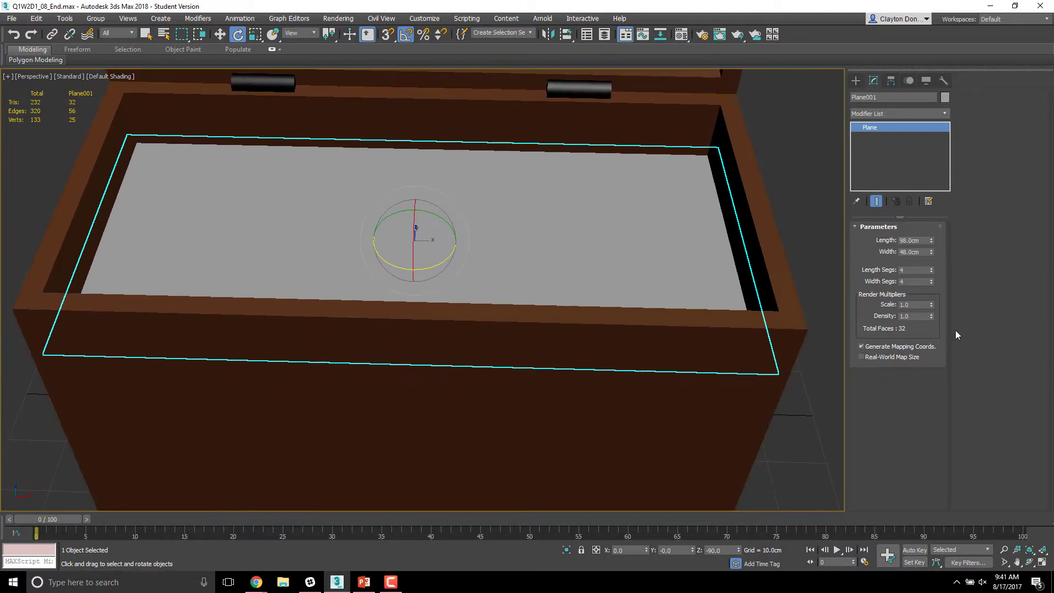
pyautogui.click(914, 270)
pyautogui.click(916, 282)
pyautogui.press('Return')
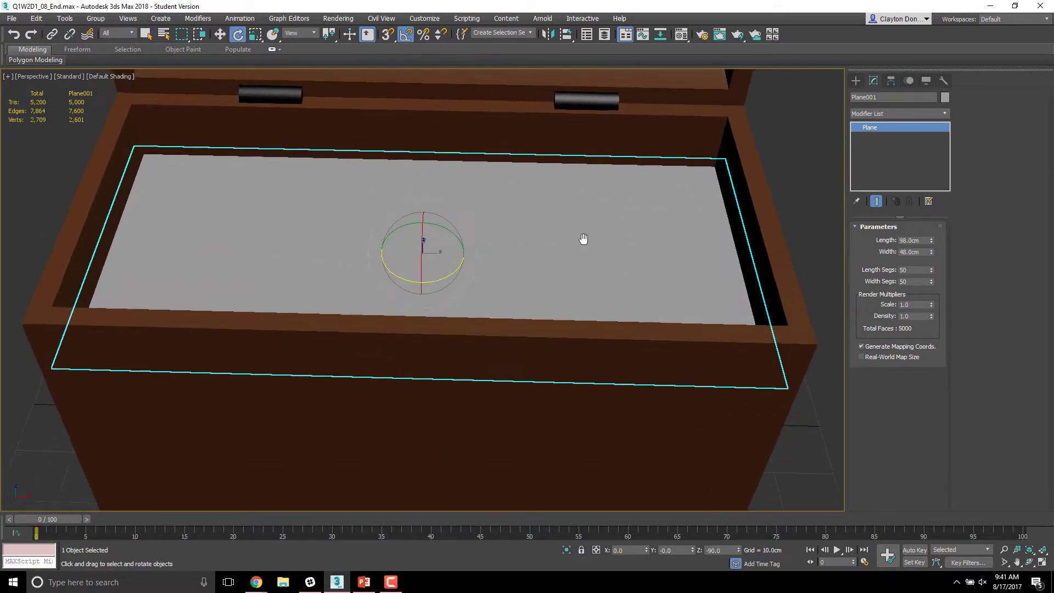
# Step: Display edged faces in the perspective view to show the plane's segment grid
pyautogui.press('F3')
pyautogui.press('F4')
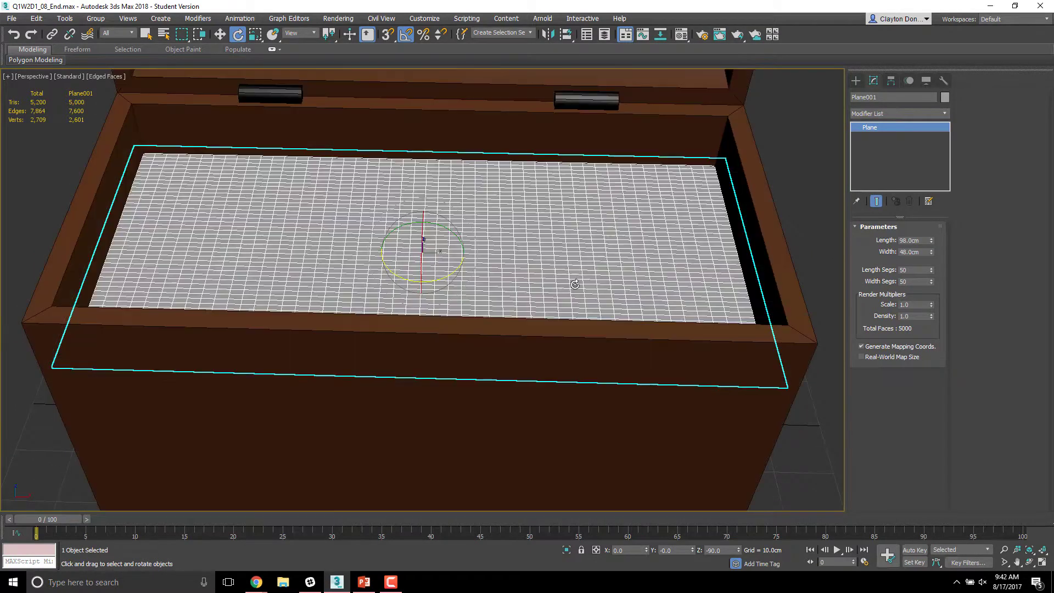
pyautogui.keyDown('alt'); pyautogui.moveTo(433, 289); pyautogui.dragTo(409, 298, button='middle'); pyautogui.keyUp('alt')
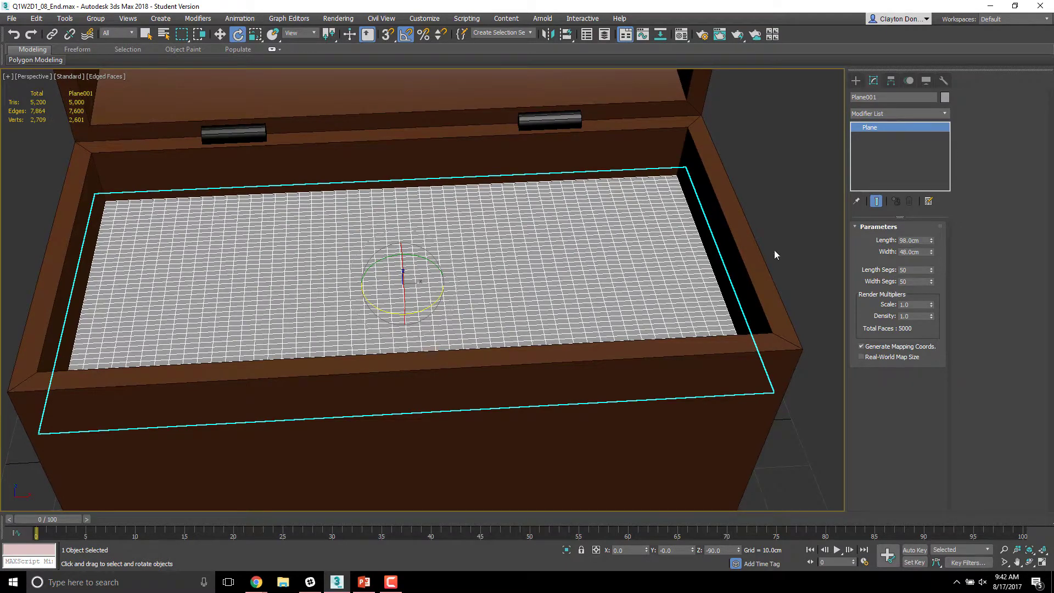
pyautogui.moveTo(461, 294)
pyautogui.keyDown('alt'); pyautogui.mouseDown(button='middle')
pyautogui.moveTo(457, 273)
pyautogui.moveTo(458, 297)
pyautogui.mouseUp(button='middle'); pyautogui.keyUp('alt')
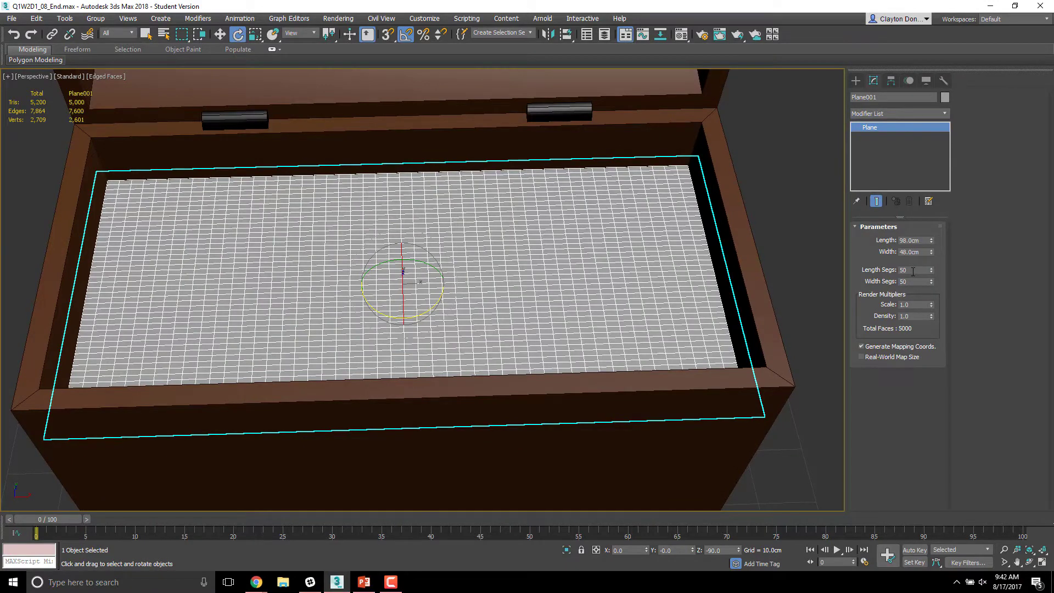
# Step: Set the plane's width segments to 10
pyautogui.doubleClick(913, 281)
pyautogui.write('1')
pyautogui.press('Return')
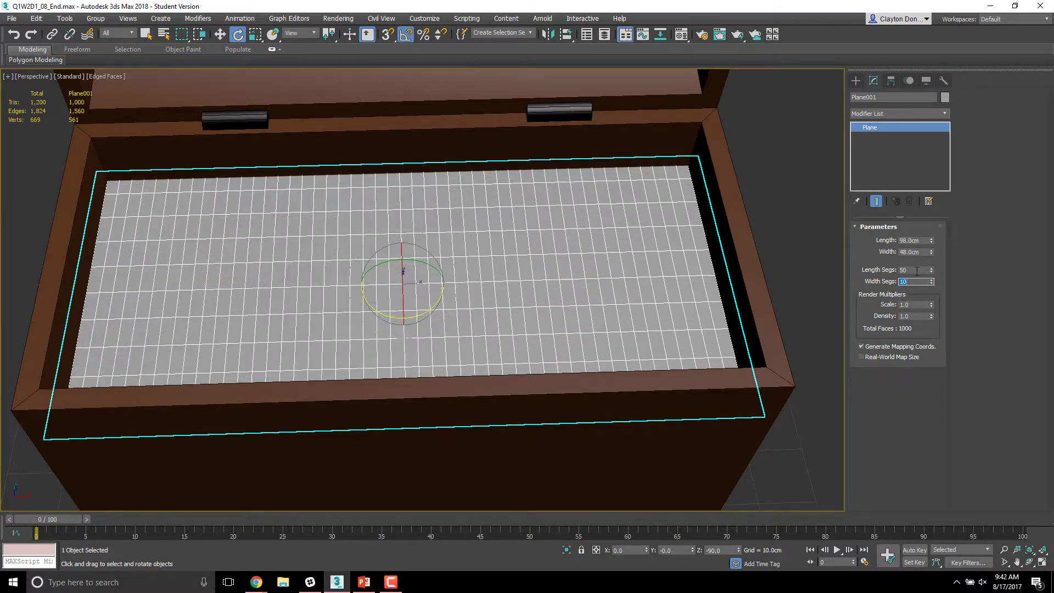
# Step: Set both the length segments and the width segments of the plane to 100
pyautogui.hotkey('shift', 'Tab')
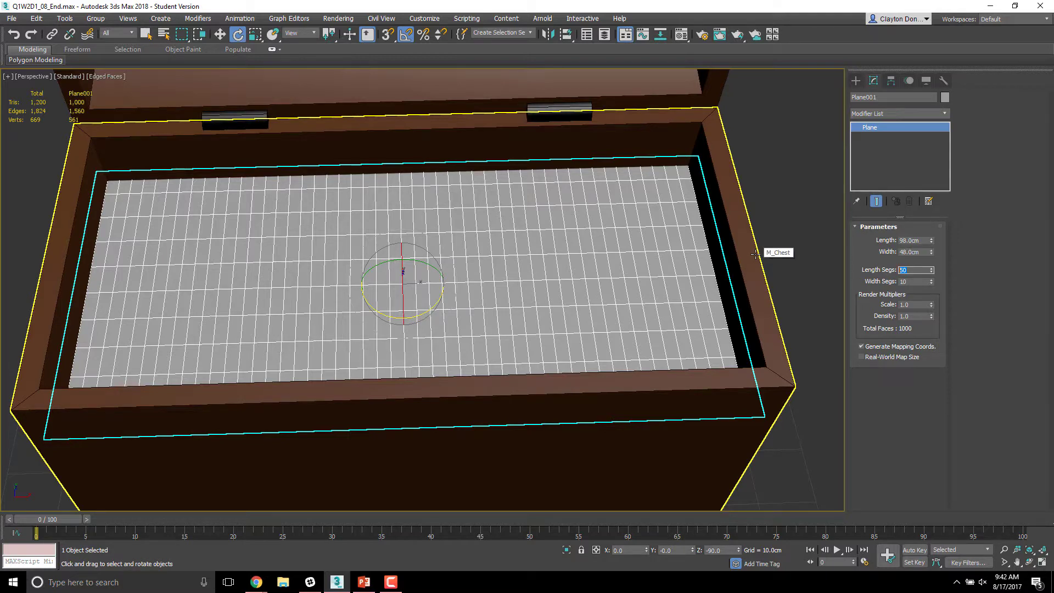
pyautogui.click(909, 282)
pyautogui.write('0')
pyautogui.press('Return')
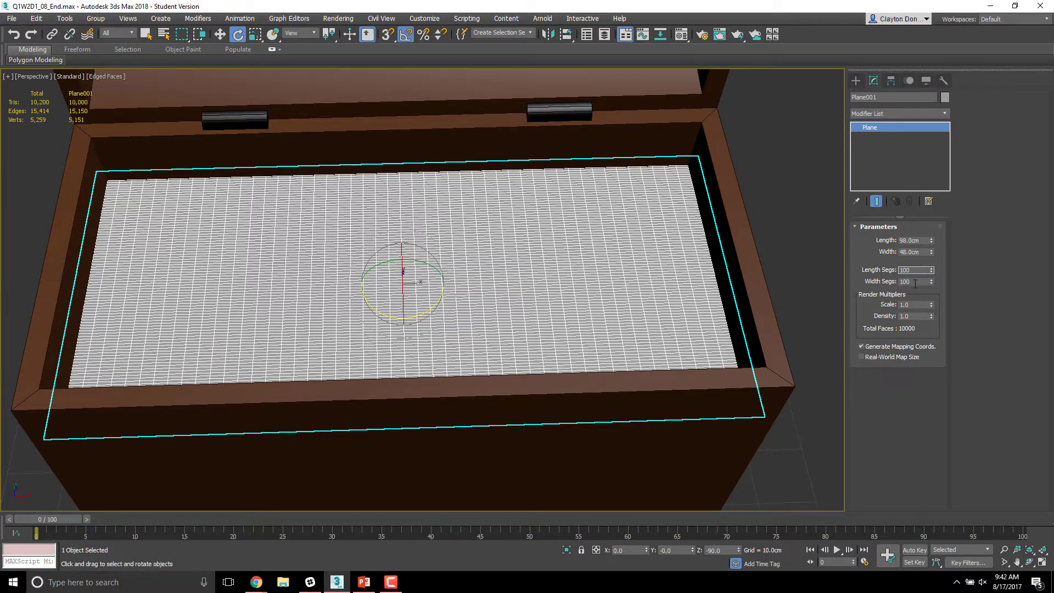
# Step: Set the plane's width segments to 50
pyautogui.press('Tab')
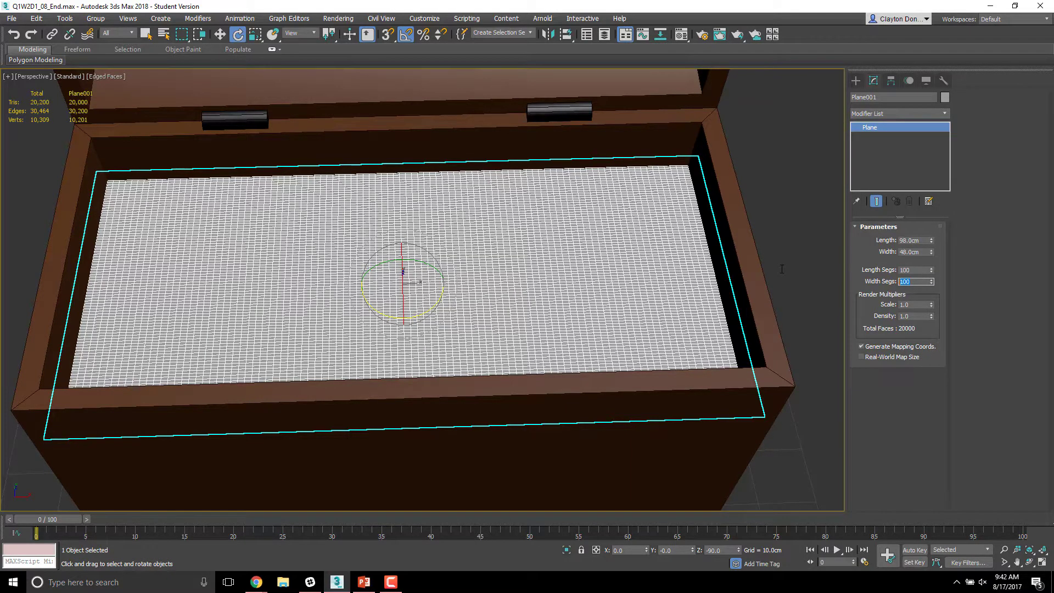
pyautogui.write('50')
pyautogui.press('Return')
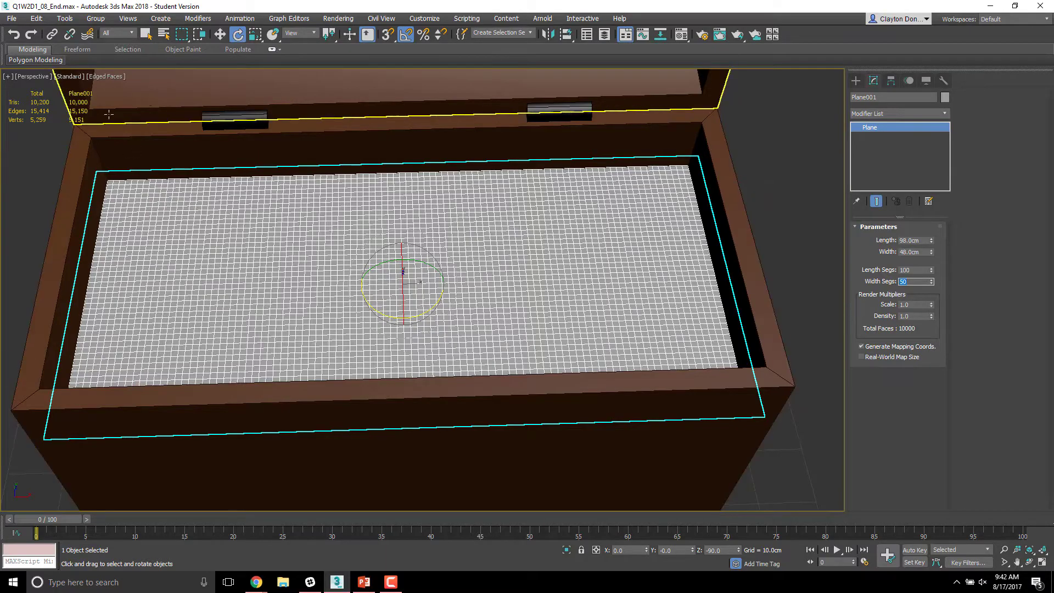
pyautogui.keyDown('alt'); pyautogui.moveTo(567, 323); pyautogui.dragTo(551, 268, button='middle'); pyautogui.keyUp('alt')
pyautogui.scroll(-8, 551, 269)
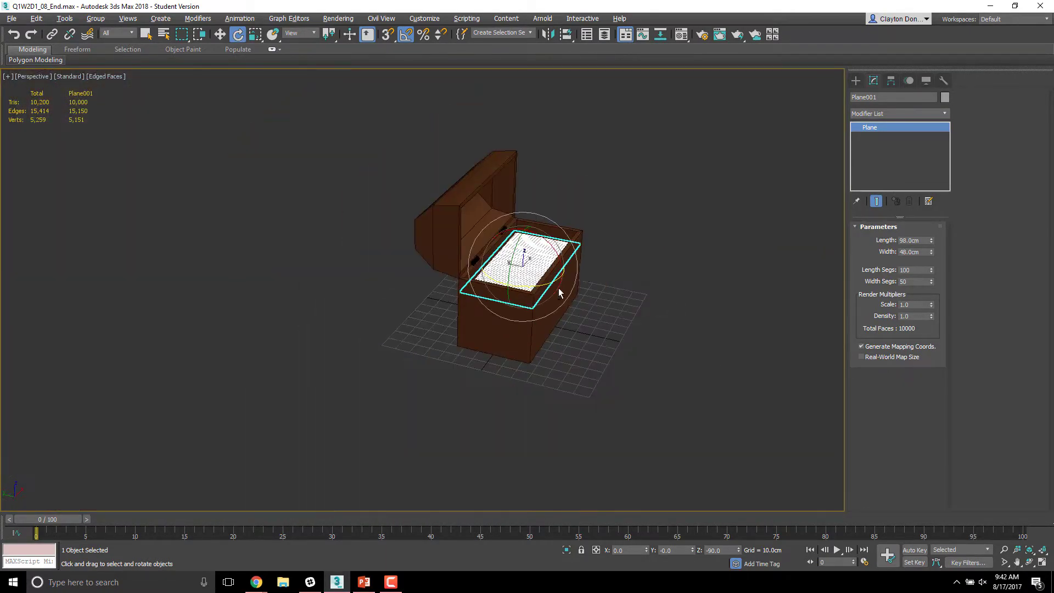
pyautogui.scroll(6, 551, 276)
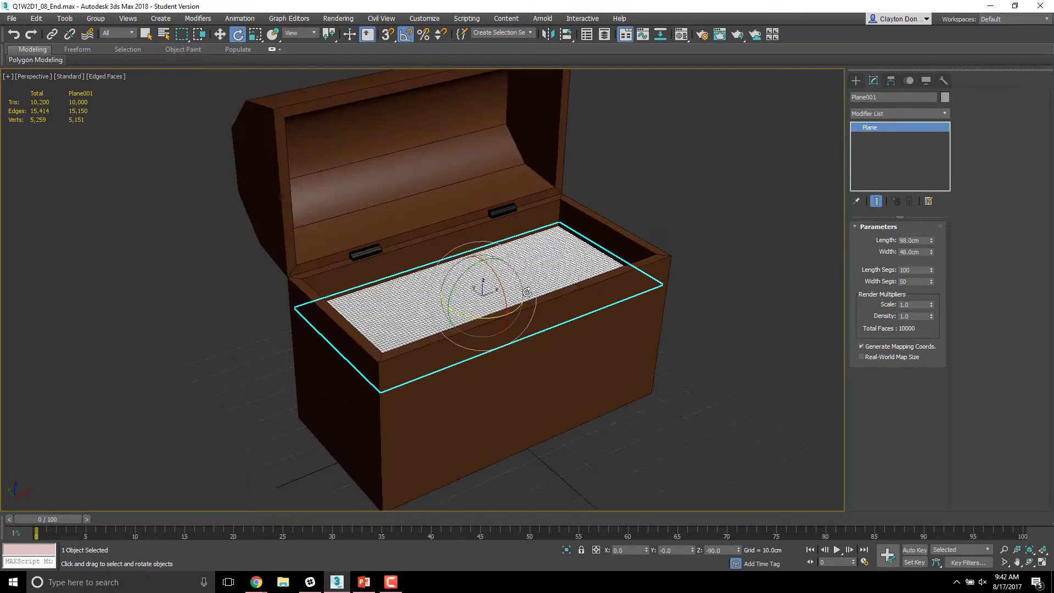
pyautogui.keyDown('alt'); pyautogui.moveTo(443, 282); pyautogui.dragTo(484, 307, button='middle'); pyautogui.keyUp('alt')
pyautogui.moveTo(373, 301)
pyautogui.keyDown('alt'); pyautogui.mouseDown(button='middle')
pyautogui.moveTo(363, 348)
pyautogui.moveTo(382, 298)
pyautogui.mouseUp(button='middle'); pyautogui.keyUp('alt')
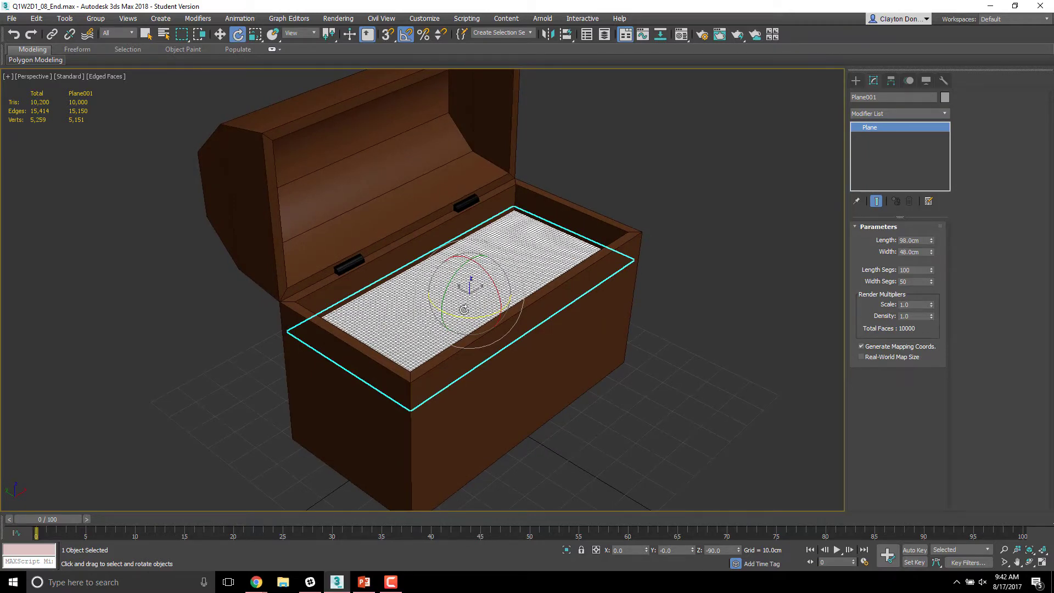
pyautogui.keyDown('alt'); pyautogui.moveTo(493, 285); pyautogui.dragTo(477, 296, button='middle'); pyautogui.keyUp('alt')
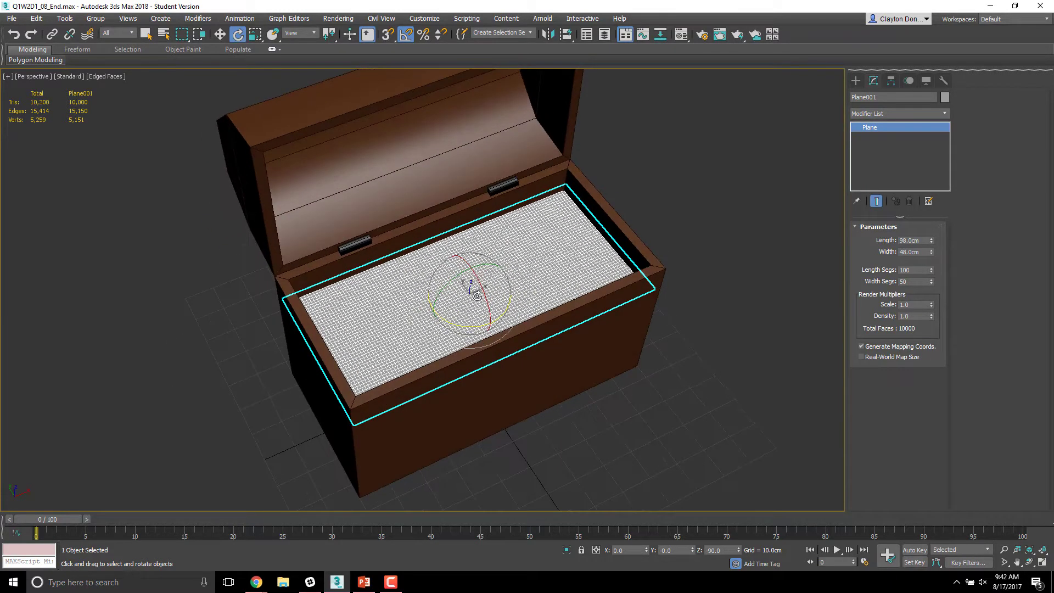
# Step: Isolate the selected plane from the rest of the treasure chest
pyautogui.rightClick(410, 304)
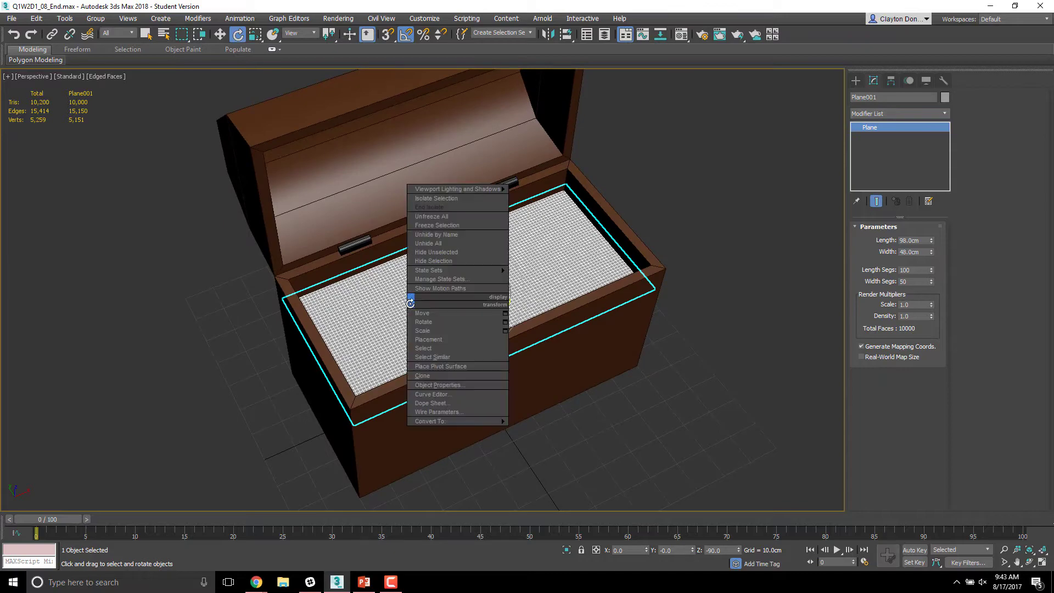
pyautogui.click(451, 199)
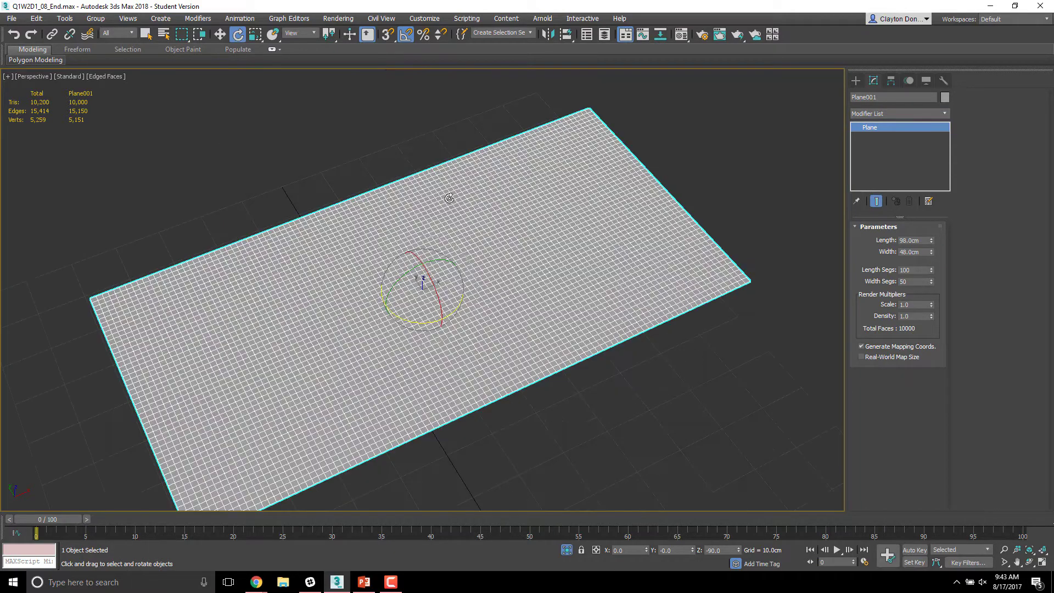
pyautogui.scroll(-4, 472, 269)
pyautogui.scroll(-5, 482, 229)
pyautogui.moveTo(476, 261); pyautogui.dragTo(699, 314, button='middle')
pyautogui.scroll(5, 498, 310)
pyautogui.scroll(-3, 498, 312)
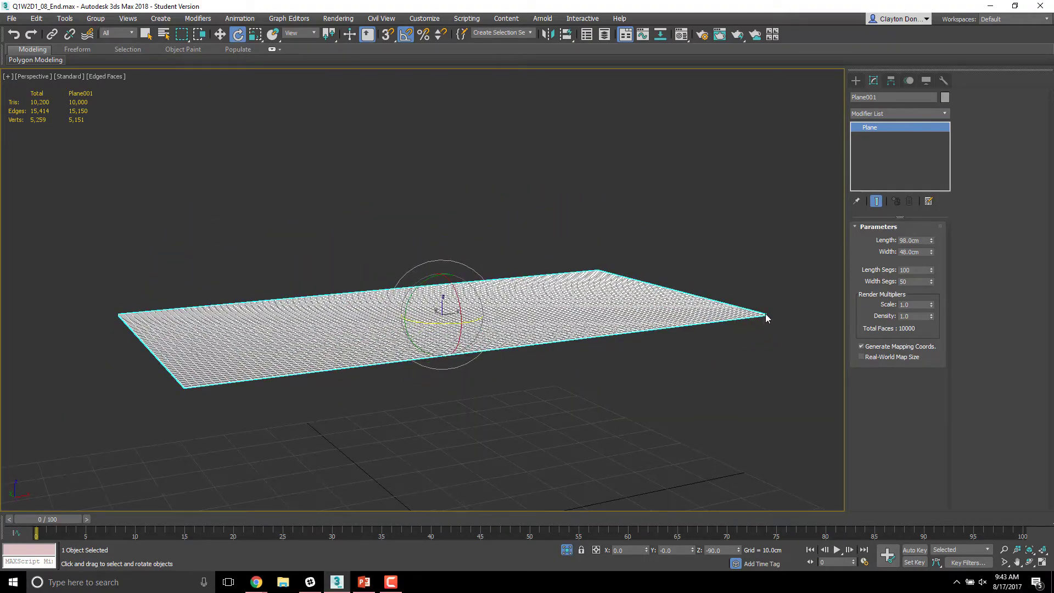
pyautogui.keyDown('alt'); pyautogui.moveTo(767, 318); pyautogui.dragTo(540, 331, button='middle'); pyautogui.keyUp('alt')
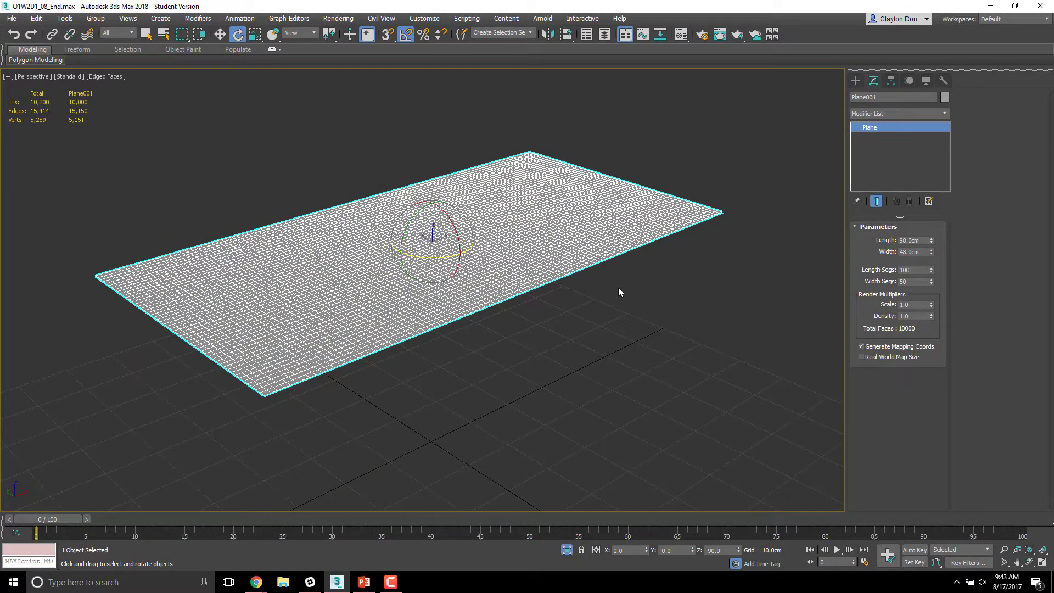
# Step: Convert the plane to an editable poly and switch to vertex editing
pyautogui.rightClick(501, 258)
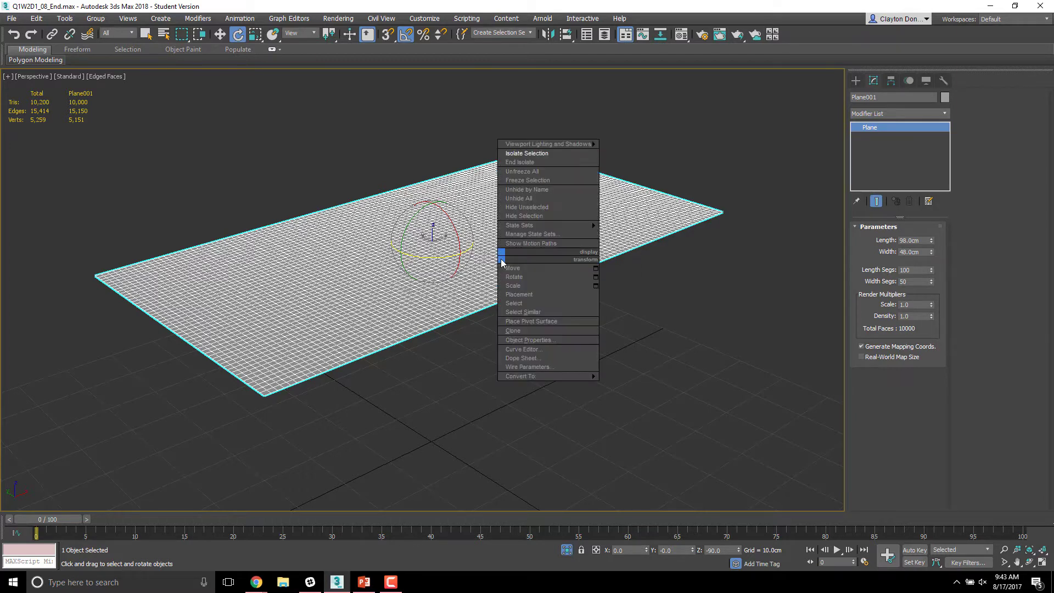
pyautogui.moveTo(555, 376)
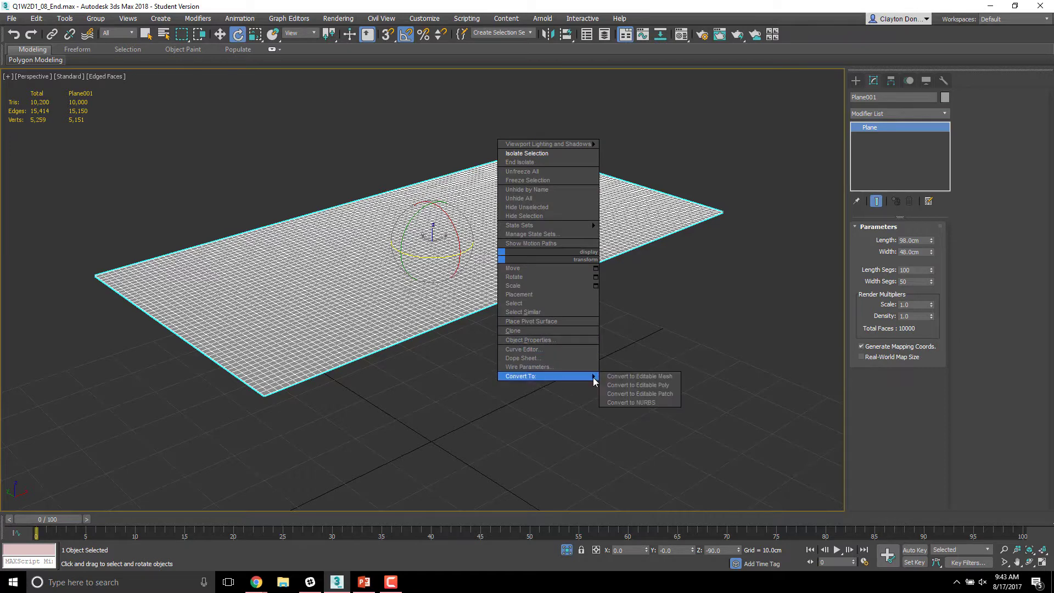
pyautogui.click(645, 386)
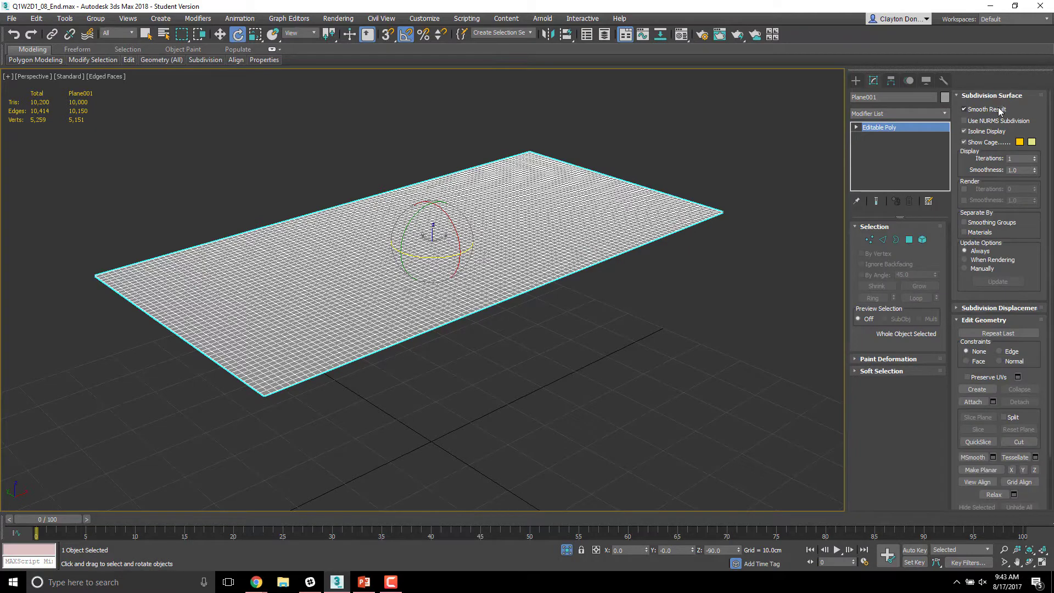
pyautogui.click(870, 240)
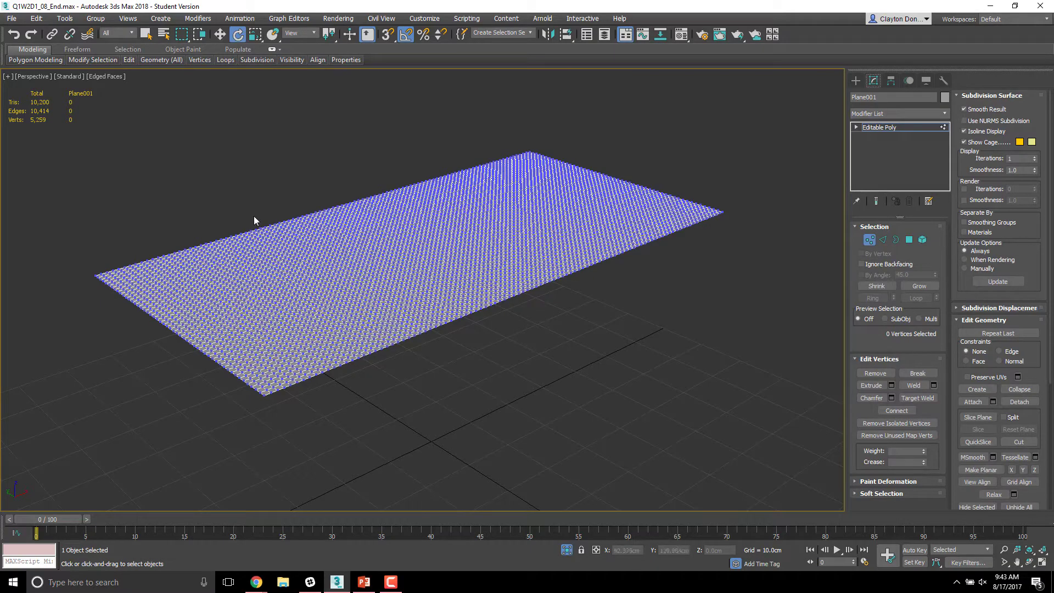
# Step: Try a rectangular region selection of vertices near one end of the plane
pyautogui.moveTo(146, 193); pyautogui.dragTo(295, 466)
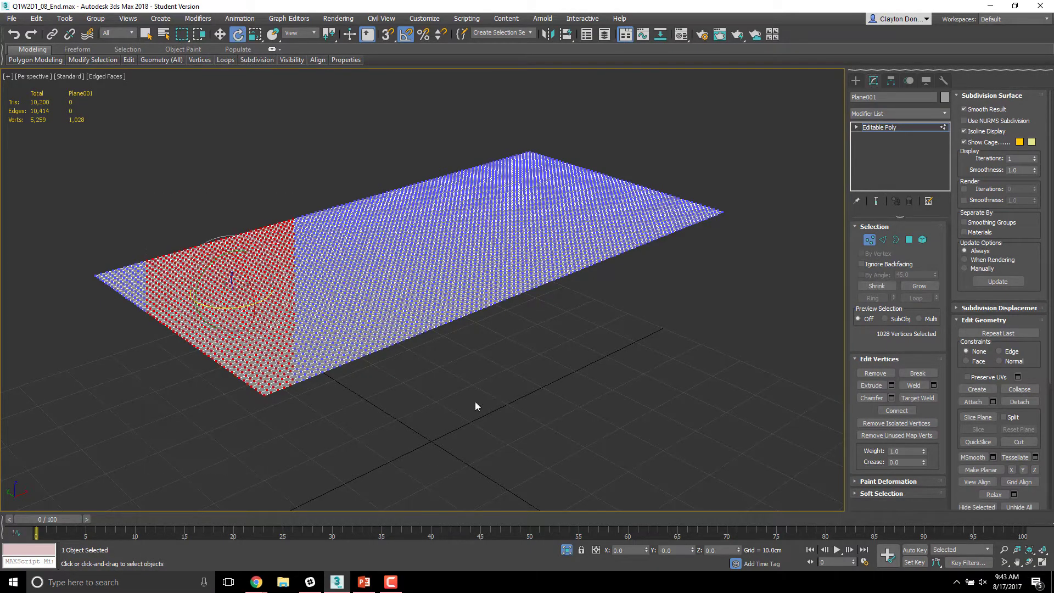
pyautogui.keyDown('alt'); pyautogui.moveTo(476, 403); pyautogui.dragTo(488, 355, button='middle'); pyautogui.keyUp('alt')
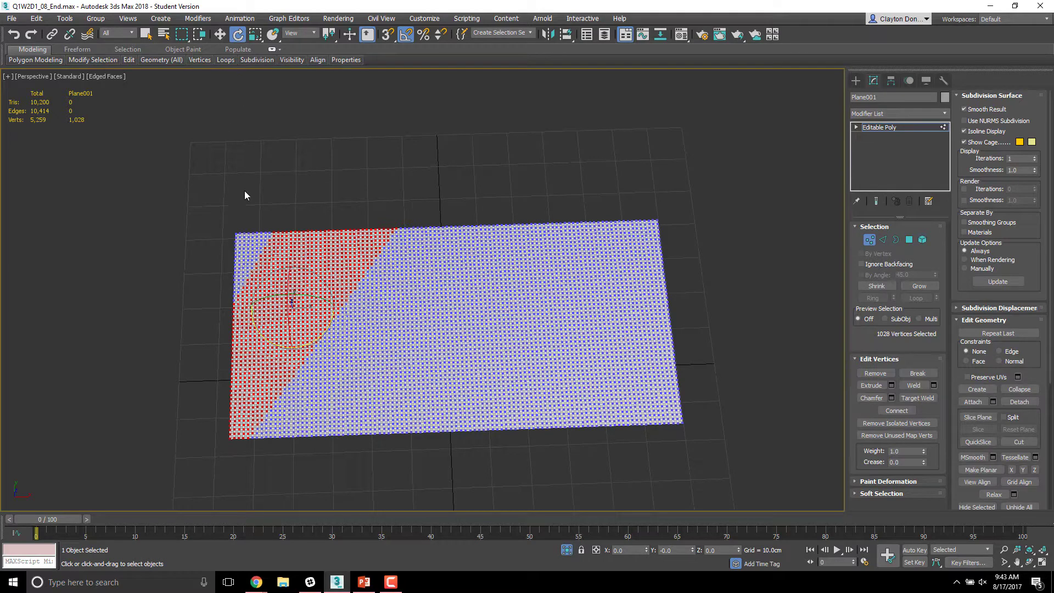
# Step: Switch to the paint selection region and test it with a winding stroke across the plane's vertices
pyautogui.press('q')
pyautogui.press('q')
pyautogui.press('q')
pyautogui.press('q')
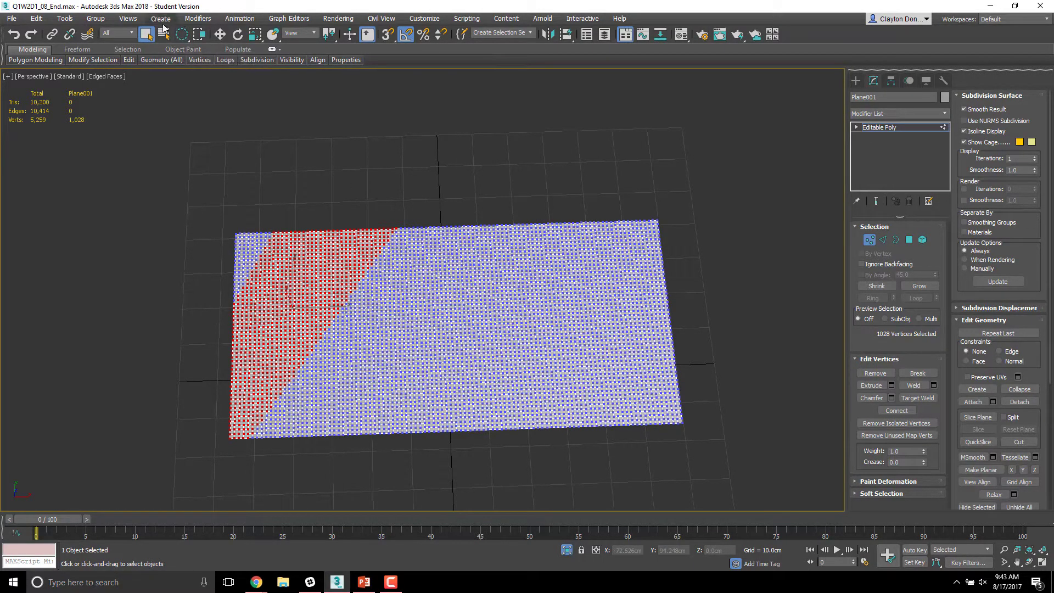
pyautogui.click(532, 212)
pyautogui.moveTo(652, 205)
pyautogui.mouseDown()
pyautogui.moveTo(692, 214)
pyautogui.moveTo(689, 233)
pyautogui.moveTo(588, 271)
pyautogui.moveTo(497, 258)
pyautogui.moveTo(330, 280)
pyautogui.moveTo(431, 347)
pyautogui.moveTo(464, 295)
pyautogui.mouseUp()
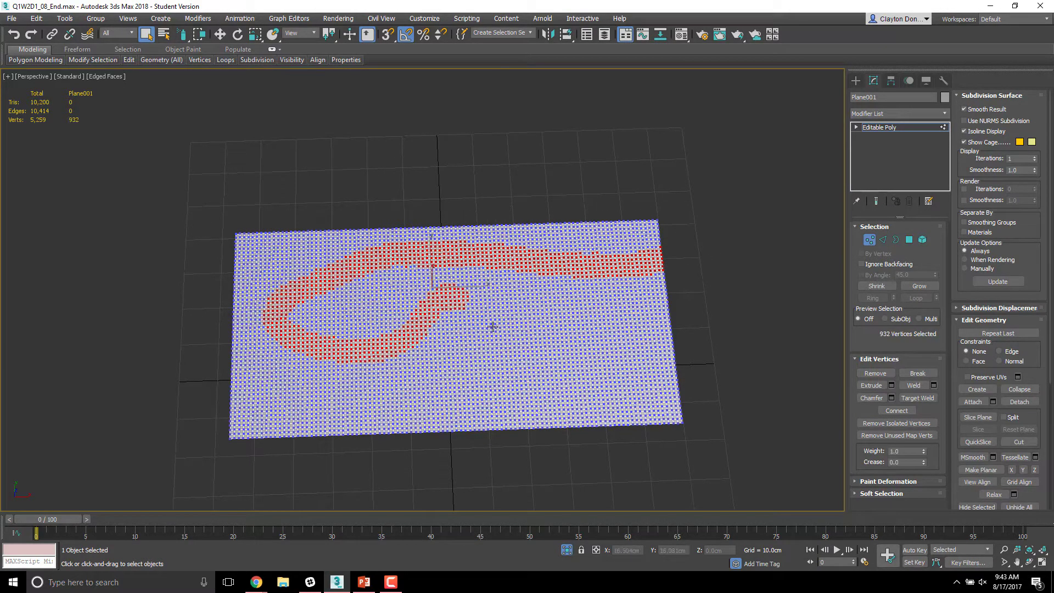
pyautogui.click(472, 316)
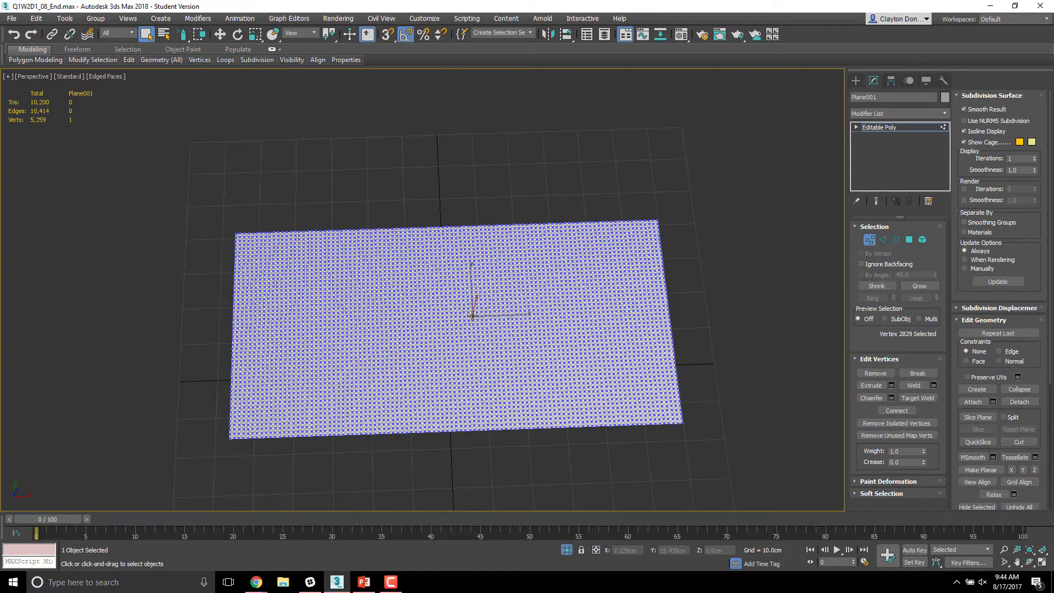
# Step: Paint-select an irregular patch of vertices across the middle of the plane, trimming its outline away from the plane's borders
pyautogui.moveTo(470, 306)
pyautogui.mouseDown()
pyautogui.moveTo(445, 269)
pyautogui.moveTo(505, 301)
pyautogui.moveTo(404, 293)
pyautogui.moveTo(513, 304)
pyautogui.moveTo(348, 337)
pyautogui.moveTo(341, 299)
pyautogui.moveTo(457, 301)
pyautogui.mouseUp()
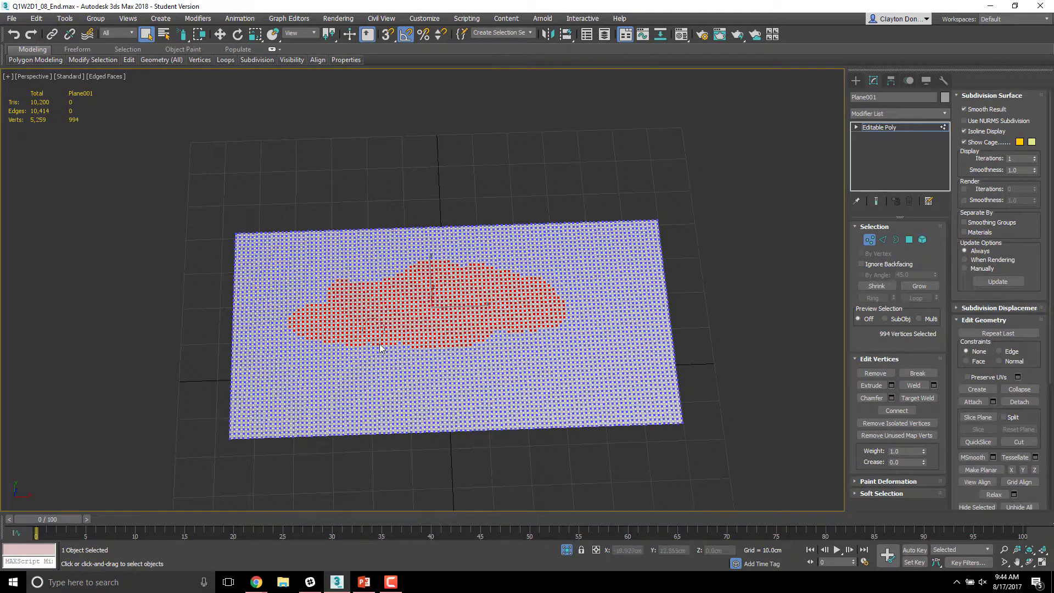
pyautogui.moveTo(381, 347)
pyautogui.mouseDown()
pyautogui.moveTo(528, 352)
pyautogui.moveTo(415, 382)
pyautogui.moveTo(358, 379)
pyautogui.moveTo(353, 356)
pyautogui.moveTo(538, 379)
pyautogui.moveTo(571, 288)
pyautogui.moveTo(558, 297)
pyautogui.moveTo(596, 323)
pyautogui.moveTo(585, 352)
pyautogui.moveTo(464, 370)
pyautogui.moveTo(358, 356)
pyautogui.moveTo(341, 331)
pyautogui.moveTo(371, 275)
pyautogui.moveTo(403, 281)
pyautogui.moveTo(496, 264)
pyautogui.moveTo(500, 278)
pyautogui.moveTo(428, 277)
pyautogui.moveTo(379, 314)
pyautogui.mouseUp()
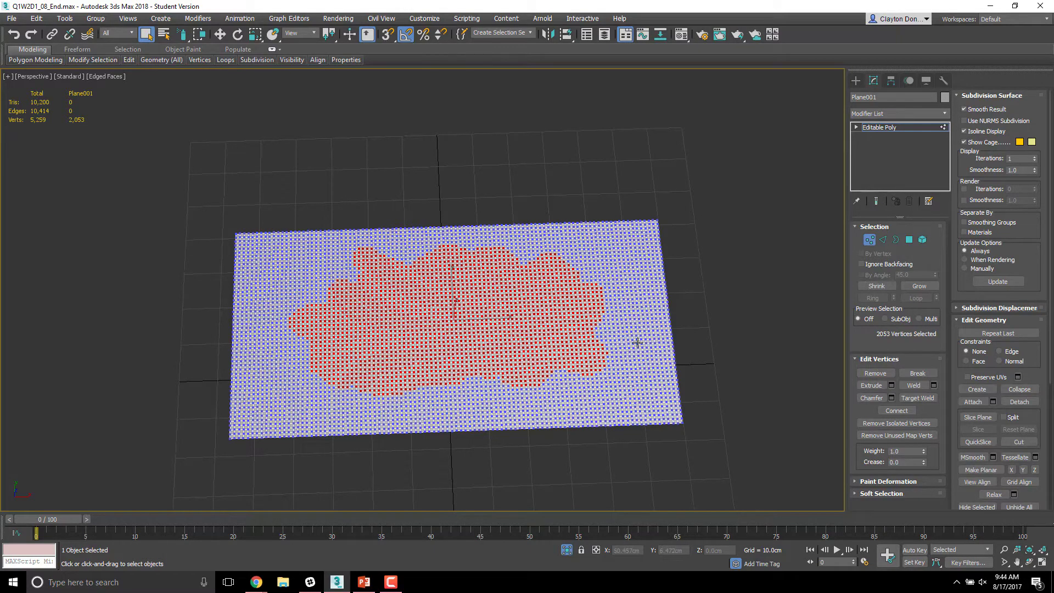
pyautogui.moveTo(440, 316)
pyautogui.keyDown('alt'); pyautogui.mouseDown(button='middle')
pyautogui.moveTo(435, 351)
pyautogui.moveTo(442, 323)
pyautogui.mouseUp(button='middle'); pyautogui.keyUp('alt')
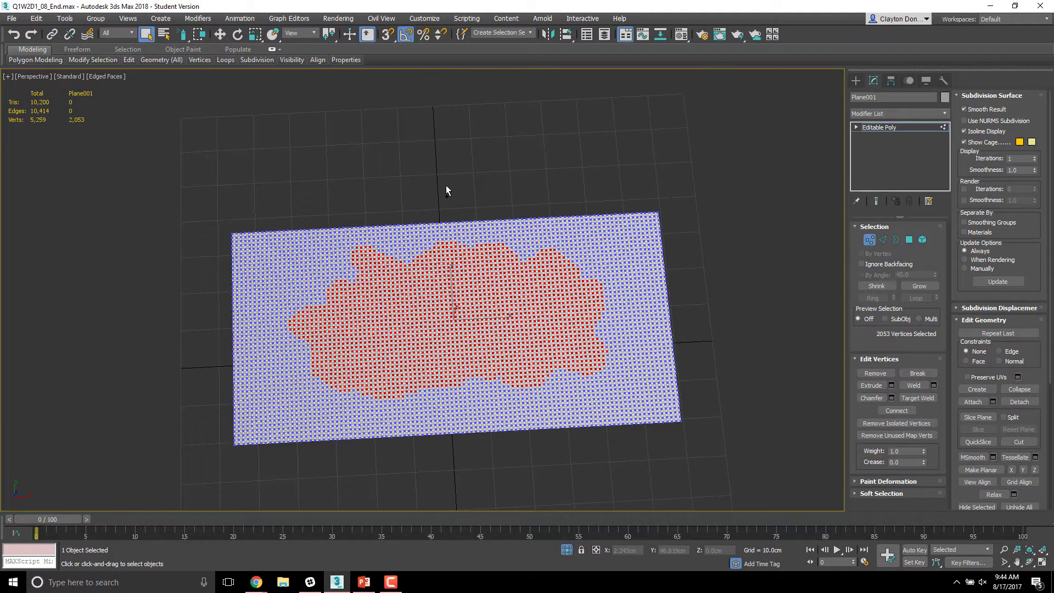
pyautogui.moveTo(377, 231)
pyautogui.mouseDown()
pyautogui.moveTo(355, 239)
pyautogui.moveTo(369, 209)
pyautogui.moveTo(369, 253)
pyautogui.moveTo(353, 266)
pyautogui.moveTo(441, 241)
pyautogui.moveTo(595, 256)
pyautogui.moveTo(588, 278)
pyautogui.moveTo(607, 282)
pyautogui.moveTo(603, 299)
pyautogui.mouseUp()
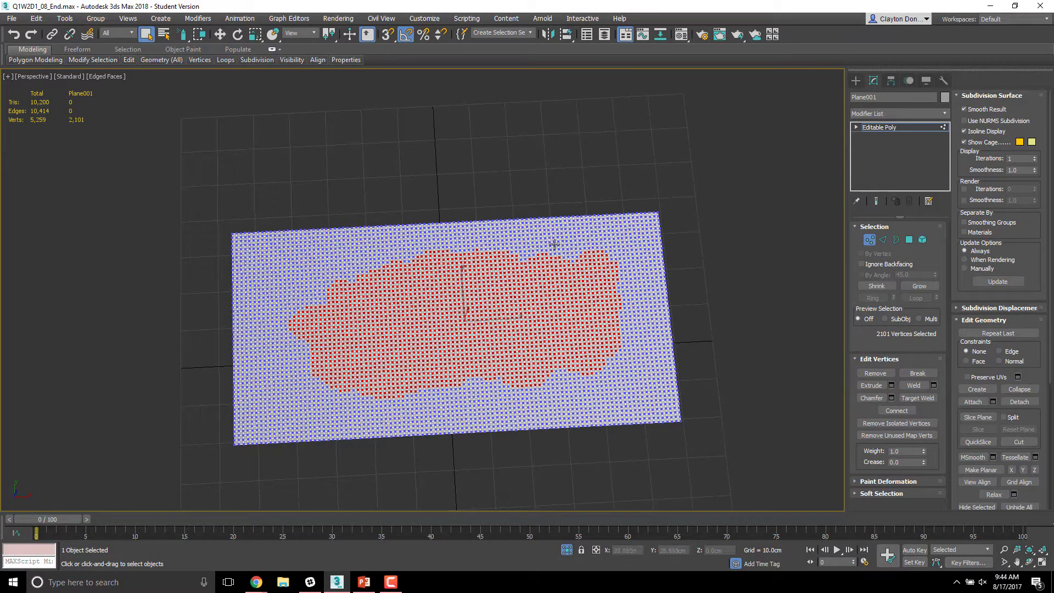
pyautogui.moveTo(555, 245)
pyautogui.keyDown('alt'); pyautogui.mouseDown()
pyautogui.moveTo(620, 274)
pyautogui.moveTo(637, 325)
pyautogui.moveTo(622, 347)
pyautogui.moveTo(558, 383)
pyautogui.moveTo(423, 401)
pyautogui.moveTo(322, 387)
pyautogui.moveTo(279, 319)
pyautogui.moveTo(319, 302)
pyautogui.moveTo(288, 350)
pyautogui.moveTo(315, 380)
pyautogui.mouseUp(); pyautogui.keyUp('alt')
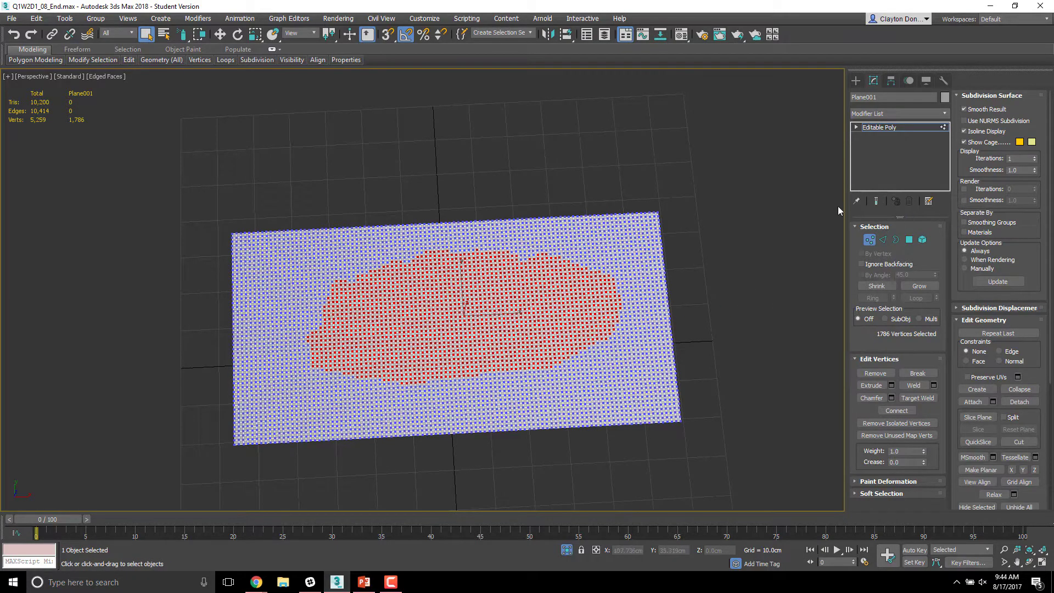
# Step: Enable soft selection for the painted vertices
pyautogui.moveTo(844, 205)
pyautogui.mouseDown()
pyautogui.moveTo(870, 200)
pyautogui.moveTo(836, 201)
pyautogui.mouseUp()
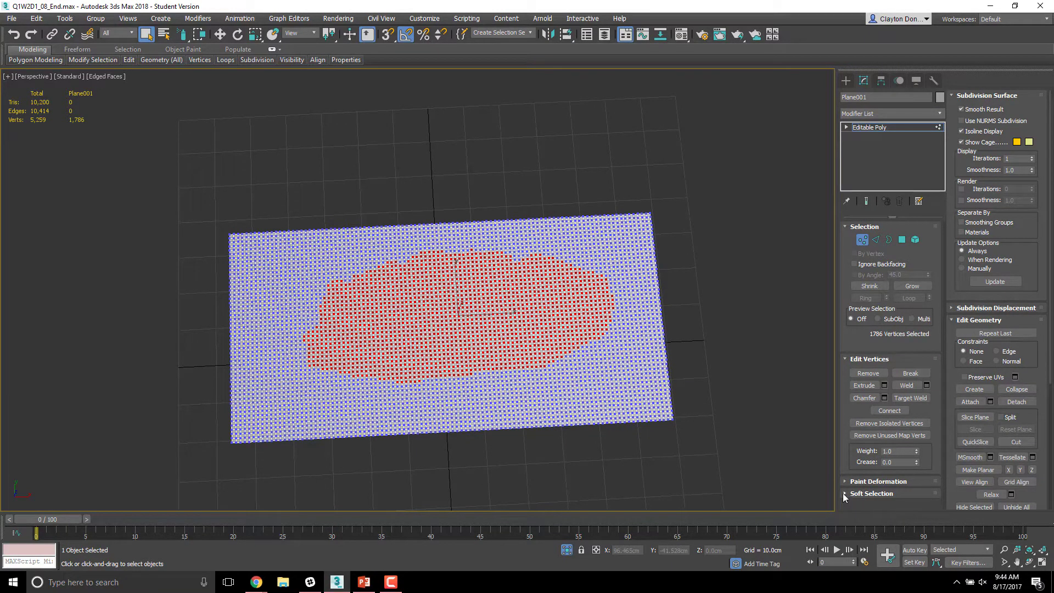
pyautogui.click(872, 493)
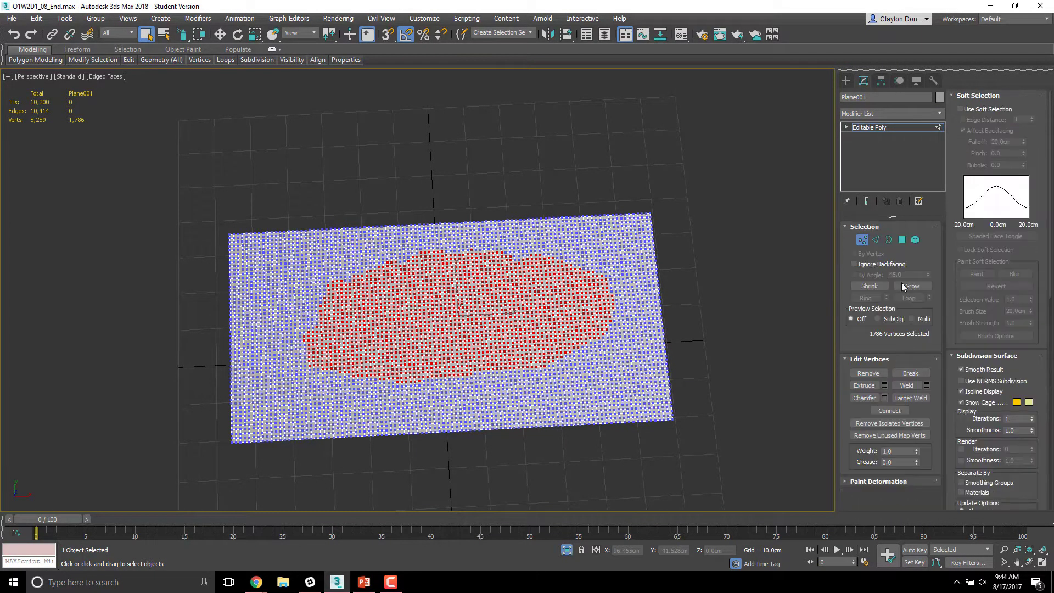
pyautogui.click(960, 110)
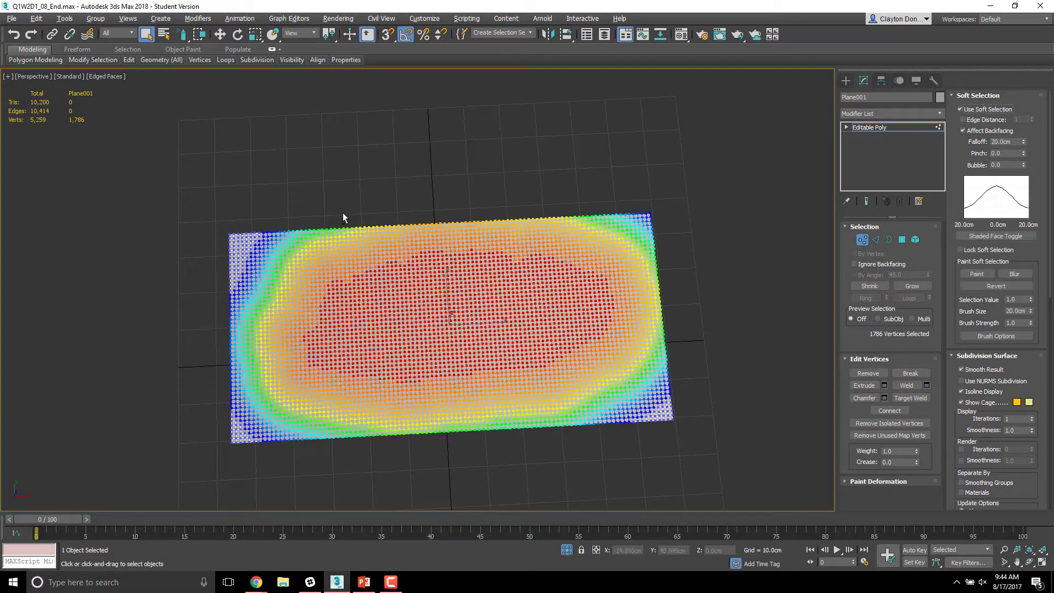
pyautogui.keyDown('alt'); pyautogui.moveTo(343, 217); pyautogui.dragTo(423, 163, button='middle'); pyautogui.keyUp('alt')
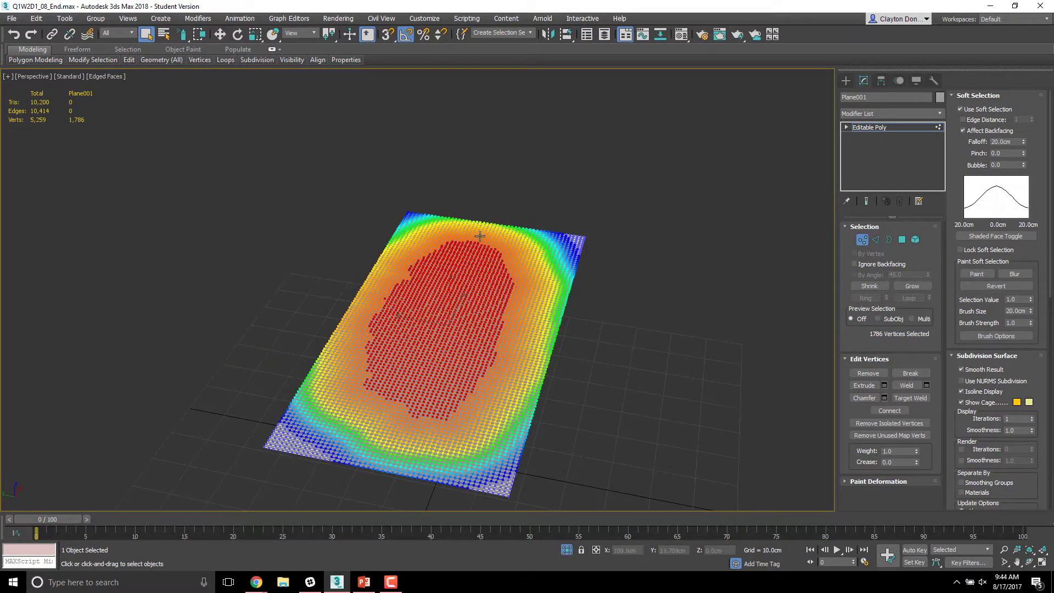
# Step: Try raising the softly selected vertices along Z, then cancel the move
pyautogui.press('w')
pyautogui.keyDown('alt'); pyautogui.moveTo(440, 280); pyautogui.dragTo(454, 306, button='middle'); pyautogui.keyUp('alt')
pyautogui.moveTo(450, 293); pyautogui.dragTo(453, 197)
pyautogui.rightClick(453, 198)
pyautogui.keyDown('alt'); pyautogui.moveTo(466, 231); pyautogui.dragTo(437, 206, button='middle'); pyautogui.keyUp('alt')
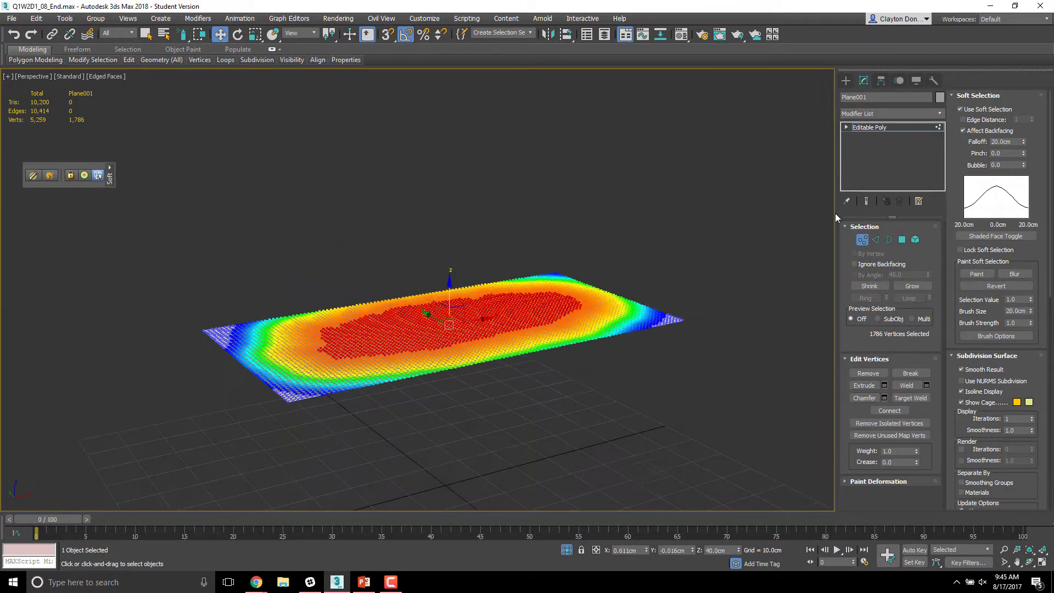
# Step: Turn on the soft selection's edge distance at 55 and set the falloff to 9 cm
pyautogui.click(963, 120)
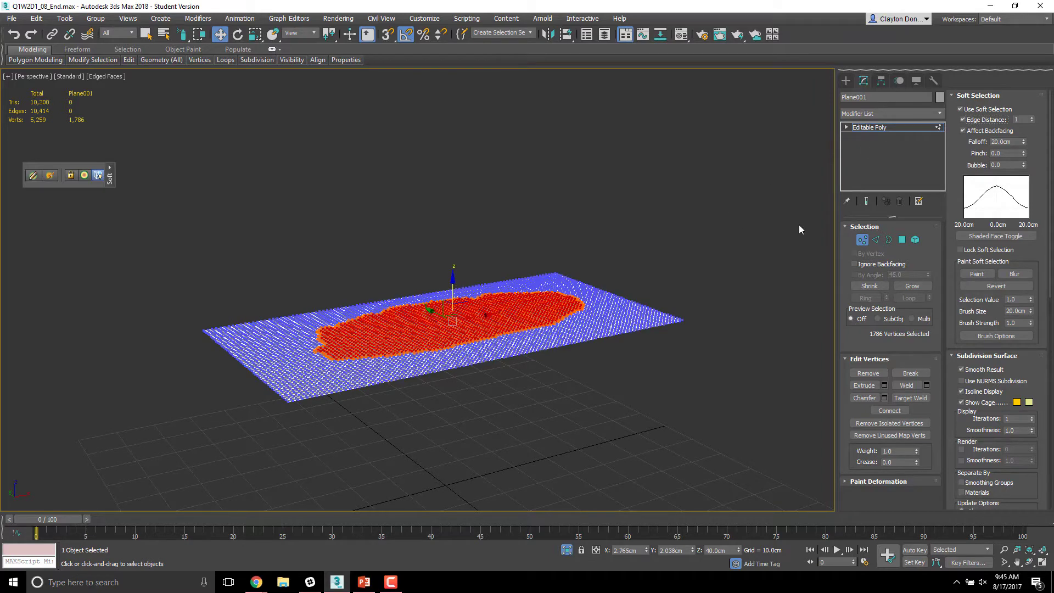
pyautogui.keyDown('alt'); pyautogui.moveTo(417, 212); pyautogui.dragTo(579, 270, button='middle'); pyautogui.keyUp('alt')
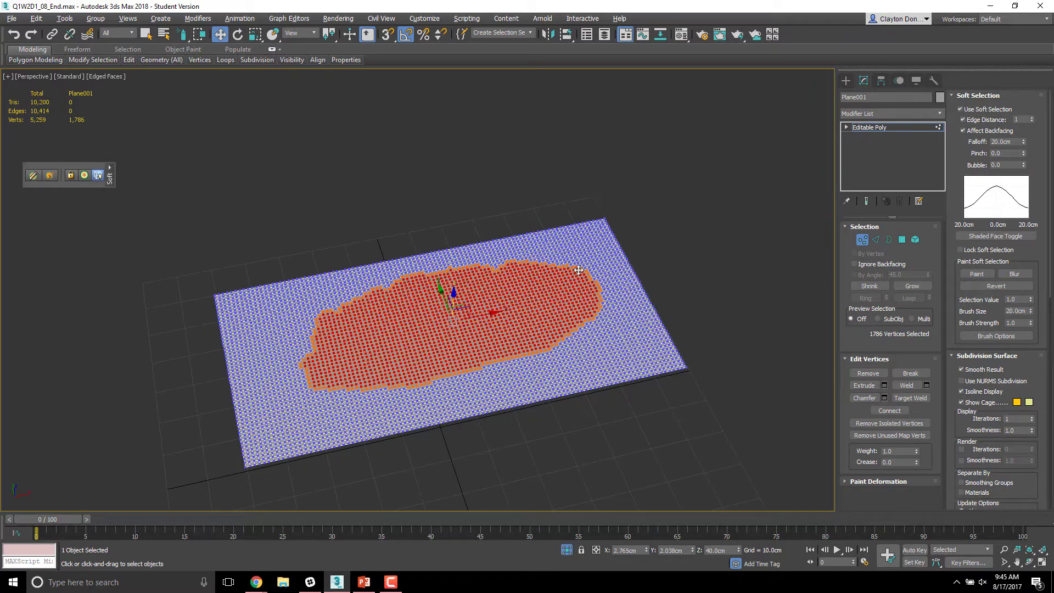
pyautogui.click(1033, 118)
pyautogui.scroll(5, 541, 343)
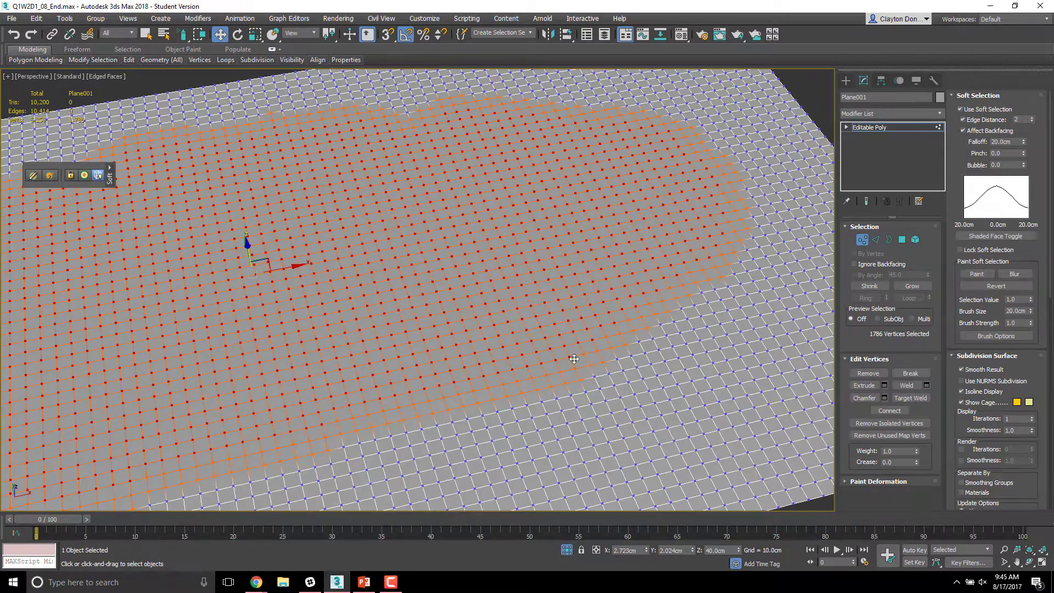
pyautogui.scroll(-2, 579, 372)
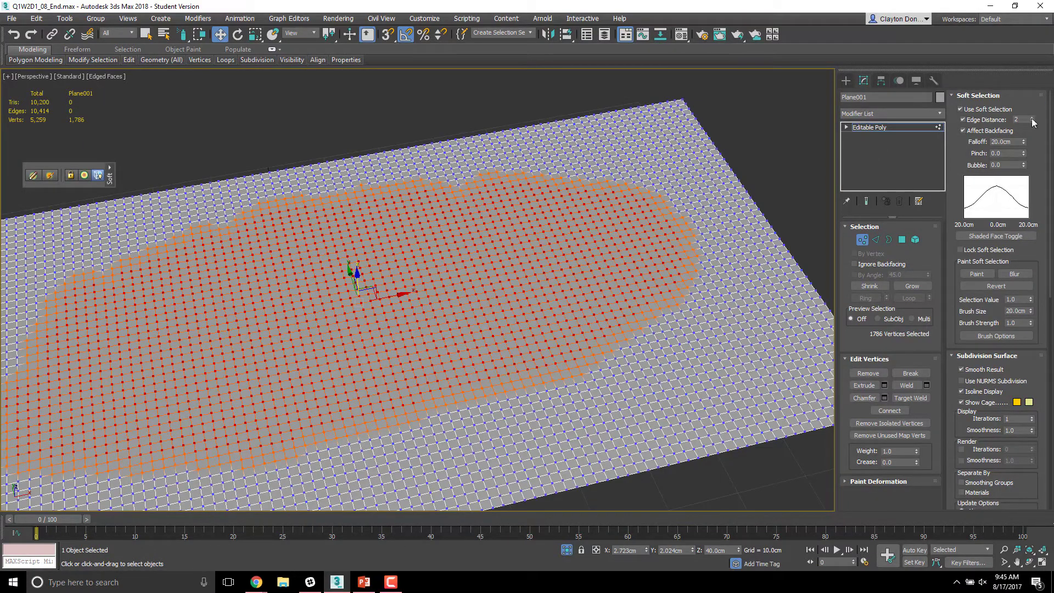
pyautogui.moveTo(1032, 122); pyautogui.dragTo(1033, 89)
pyautogui.scroll(-5, 631, 280)
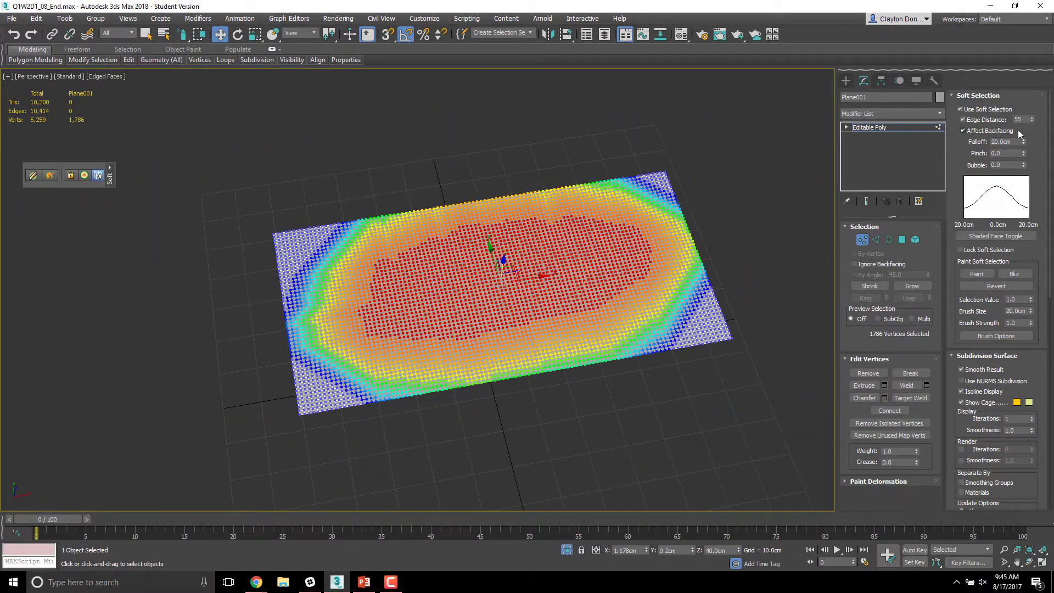
pyautogui.moveTo(1023, 141); pyautogui.dragTo(1008, 173)
pyautogui.keyDown('alt'); pyautogui.moveTo(619, 216); pyautogui.dragTo(522, 167, button='middle'); pyautogui.keyUp('alt')
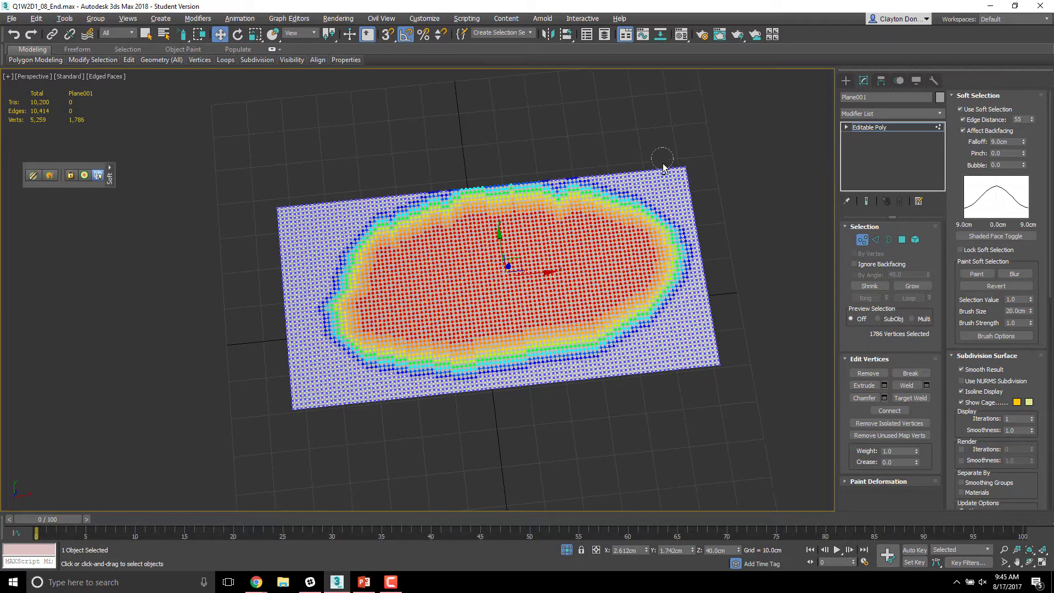
# Step: Remove vertices along both long sides of the painted selection to give it a more uneven outline
pyautogui.moveTo(663, 164)
pyautogui.keyDown('alt'); pyautogui.mouseDown()
pyautogui.moveTo(471, 195)
pyautogui.moveTo(466, 222)
pyautogui.moveTo(577, 203)
pyautogui.moveTo(618, 208)
pyautogui.moveTo(574, 203)
pyautogui.moveTo(420, 225)
pyautogui.moveTo(592, 203)
pyautogui.mouseUp(); pyautogui.keyUp('alt')
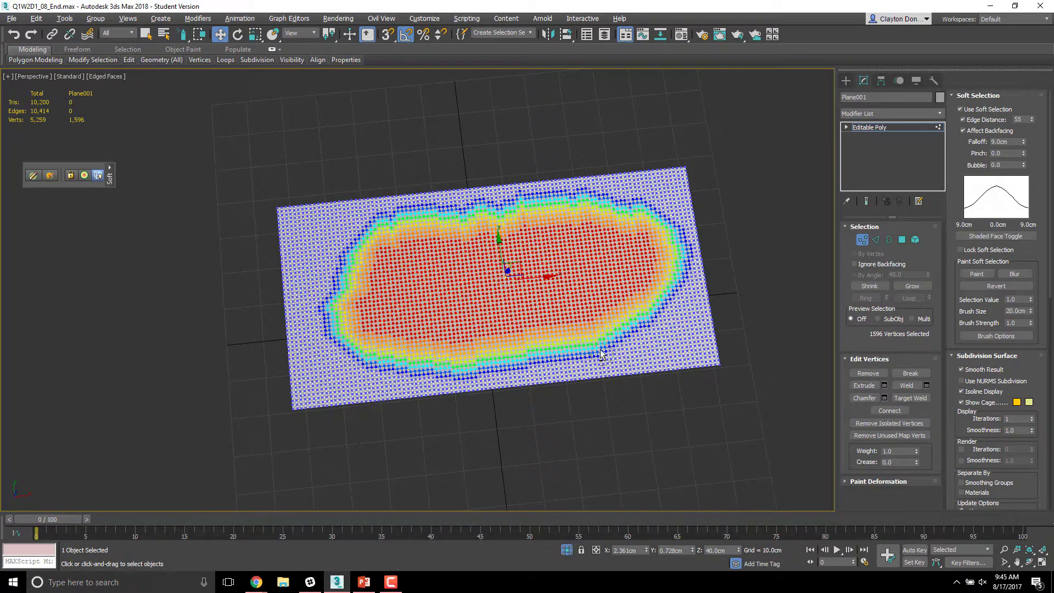
pyautogui.keyDown('alt'); pyautogui.moveTo(600, 354); pyautogui.dragTo(455, 360); pyautogui.keyUp('alt')
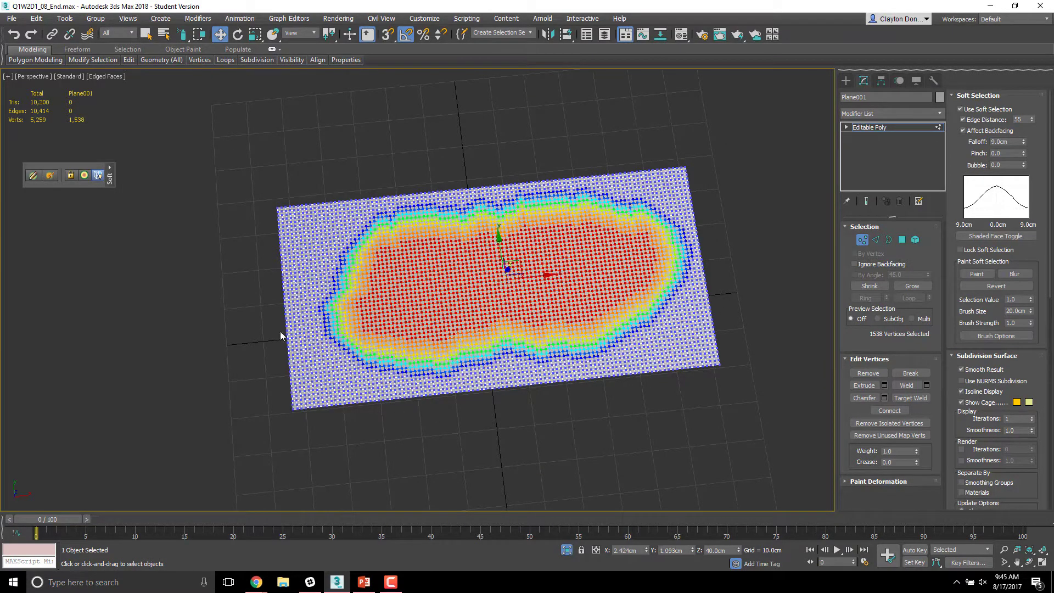
pyautogui.keyDown('alt'); pyautogui.moveTo(483, 402); pyautogui.dragTo(472, 360, button='middle'); pyautogui.keyUp('alt')
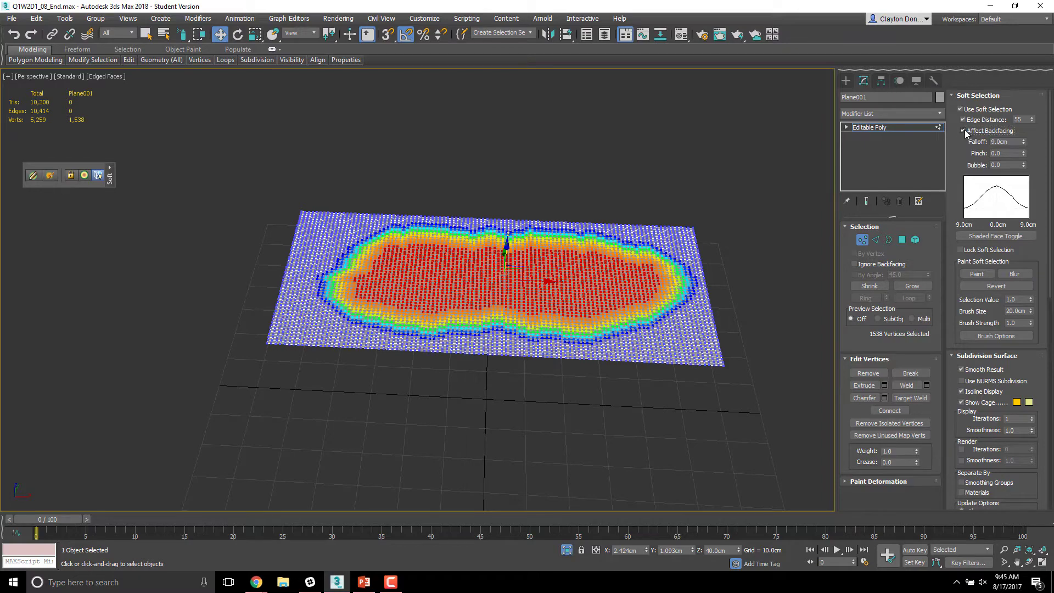
# Step: Set the soft selection's bubble value to 0.64
pyautogui.keyDown('alt'); pyautogui.moveTo(700, 192); pyautogui.dragTo(698, 221, button='middle'); pyautogui.keyUp('alt')
pyautogui.keyDown('alt'); pyautogui.moveTo(541, 374); pyautogui.dragTo(499, 352, button='middle'); pyautogui.keyUp('alt')
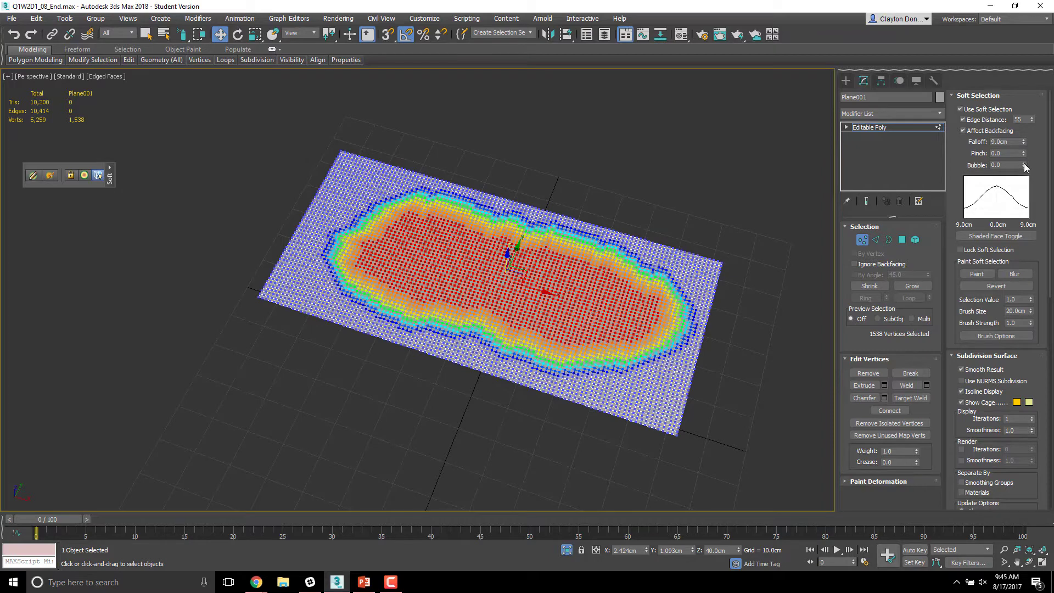
pyautogui.moveTo(1025, 166); pyautogui.dragTo(1025, 128)
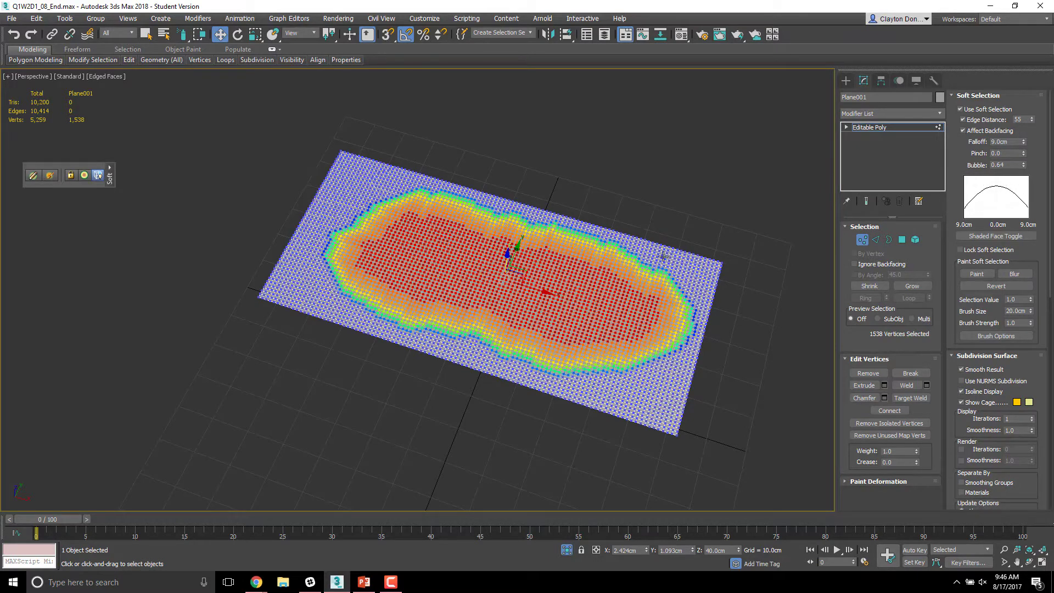
pyautogui.keyDown('alt'); pyautogui.moveTo(558, 252); pyautogui.dragTo(559, 225, button='middle'); pyautogui.keyUp('alt')
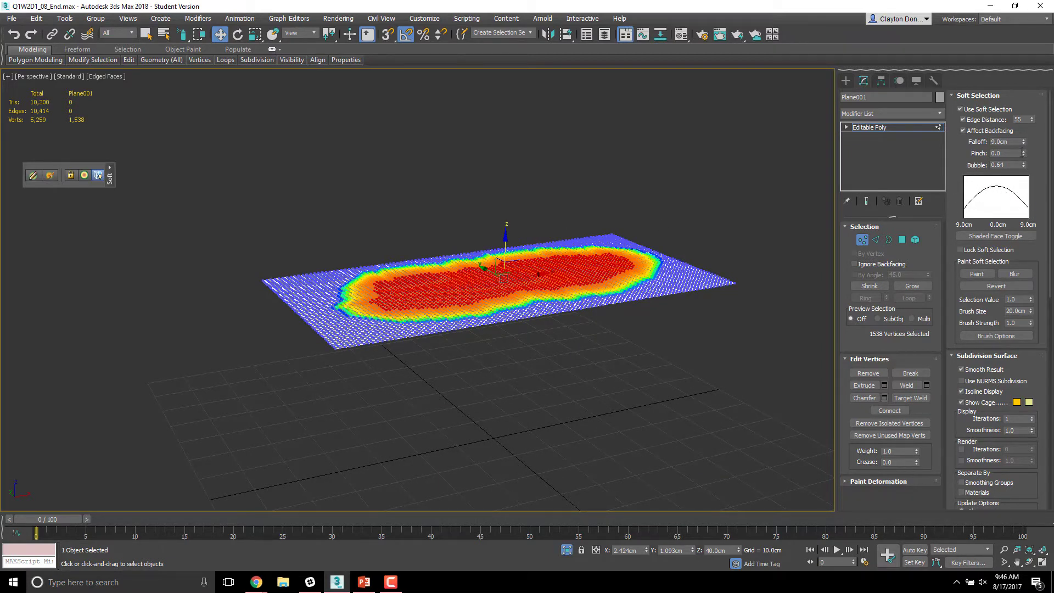
# Step: Set the soft selection's pinch to 0.05 and bubble to 0.86, and remove vertices along the painted selection's edges and from its middle
pyautogui.moveTo(1025, 154)
pyautogui.mouseDown()
pyautogui.moveTo(1026, 184)
pyautogui.moveTo(1030, 87)
pyautogui.moveTo(1039, 150)
pyautogui.moveTo(1026, 163)
pyautogui.moveTo(1026, 148)
pyautogui.mouseUp()
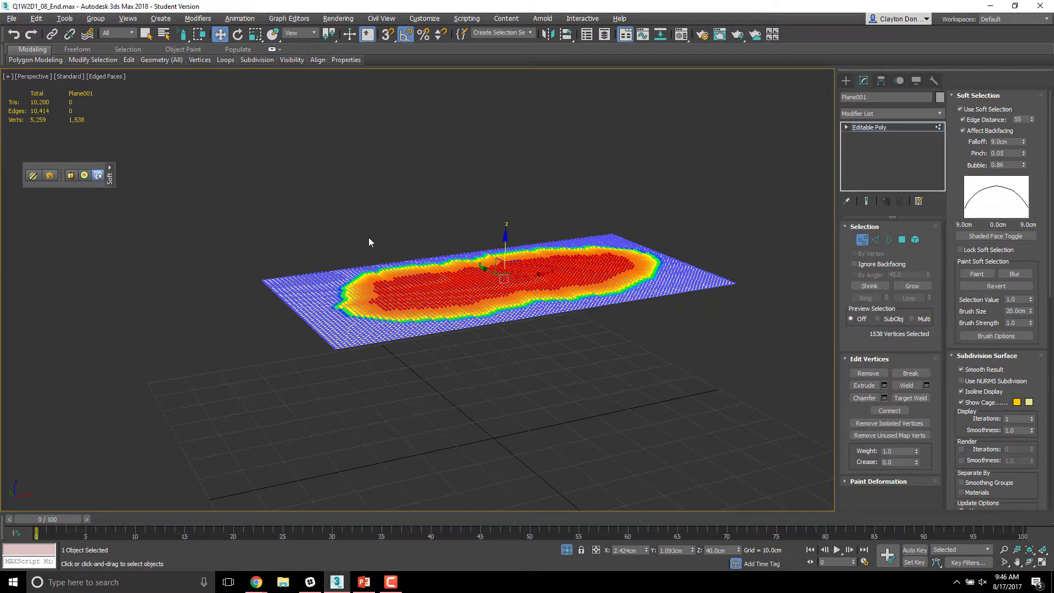
pyautogui.keyDown('alt'); pyautogui.moveTo(369, 241); pyautogui.dragTo(383, 195, button='middle'); pyautogui.keyUp('alt')
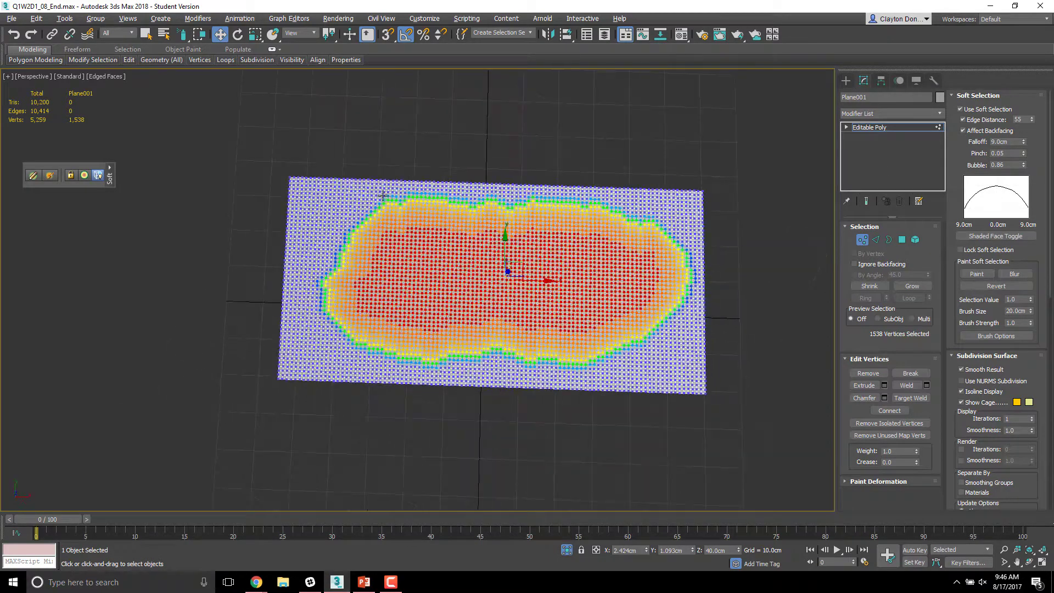
pyautogui.moveTo(383, 195)
pyautogui.keyDown('alt'); pyautogui.mouseDown()
pyautogui.moveTo(549, 206)
pyautogui.moveTo(642, 230)
pyautogui.moveTo(612, 250)
pyautogui.moveTo(489, 212)
pyautogui.moveTo(401, 223)
pyautogui.moveTo(330, 280)
pyautogui.moveTo(443, 344)
pyautogui.moveTo(486, 335)
pyautogui.moveTo(546, 354)
pyautogui.moveTo(628, 318)
pyautogui.moveTo(658, 336)
pyautogui.mouseUp(); pyautogui.keyUp('alt')
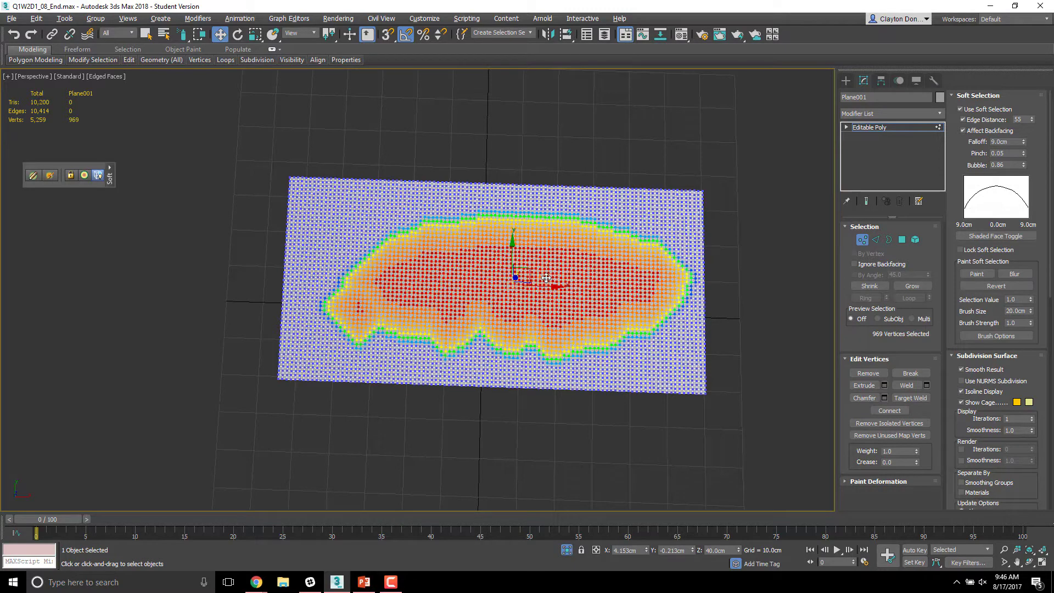
pyautogui.keyDown('alt'); pyautogui.click(576, 287); pyautogui.keyUp('alt')
pyautogui.keyDown('alt'); pyautogui.moveTo(589, 280); pyautogui.dragTo(524, 283); pyautogui.keyUp('alt')
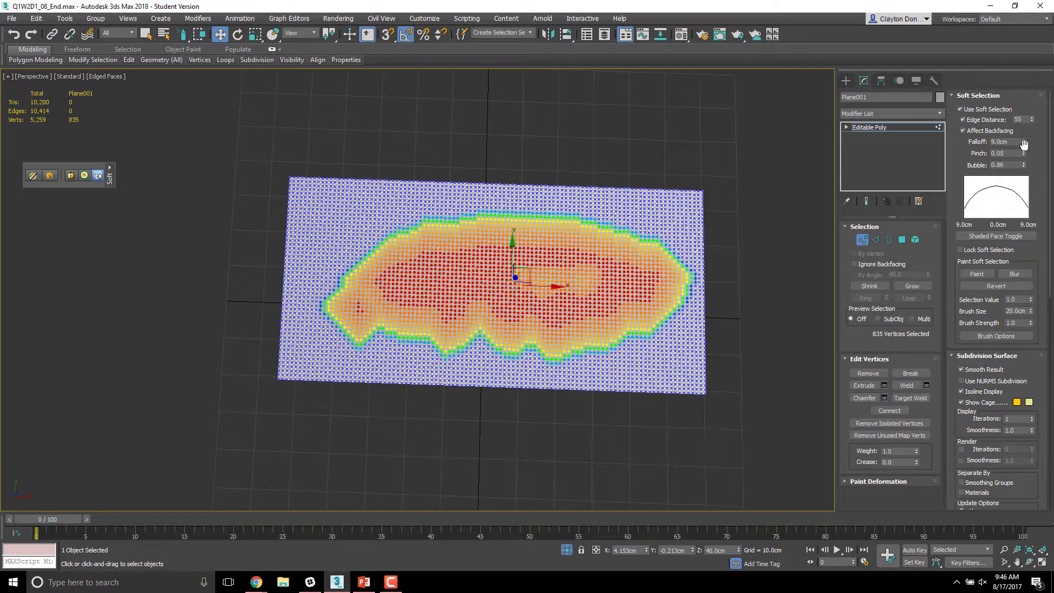
# Step: Set the soft selection's falloff to 12.33 cm and remove a patch of vertices near one narrow end of the selection
pyautogui.moveTo(1024, 143); pyautogui.dragTo(1030, 127)
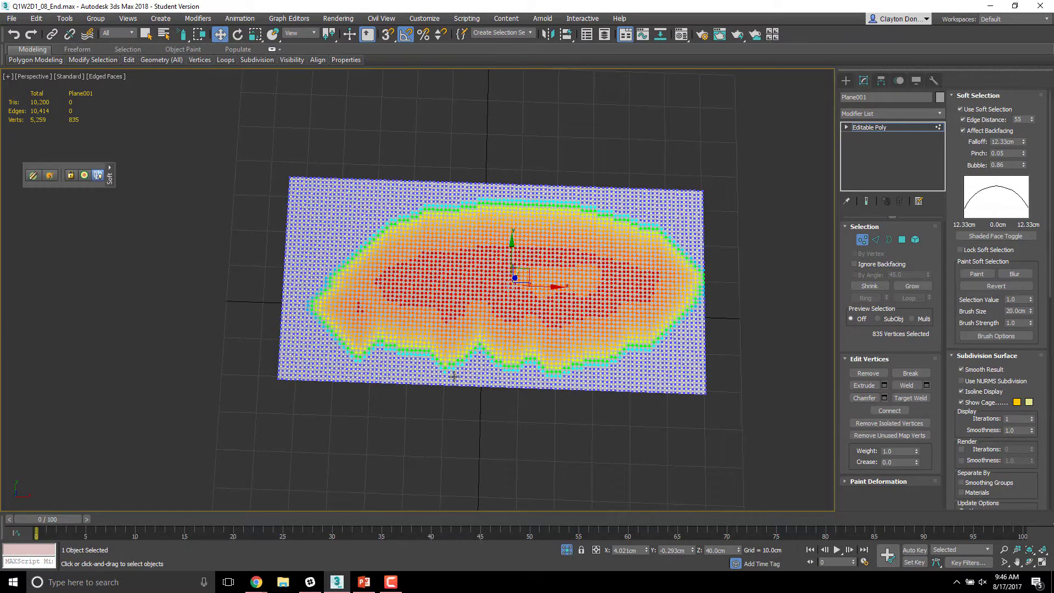
pyautogui.keyDown('alt'); pyautogui.moveTo(443, 387); pyautogui.dragTo(396, 366, button='middle'); pyautogui.keyUp('alt')
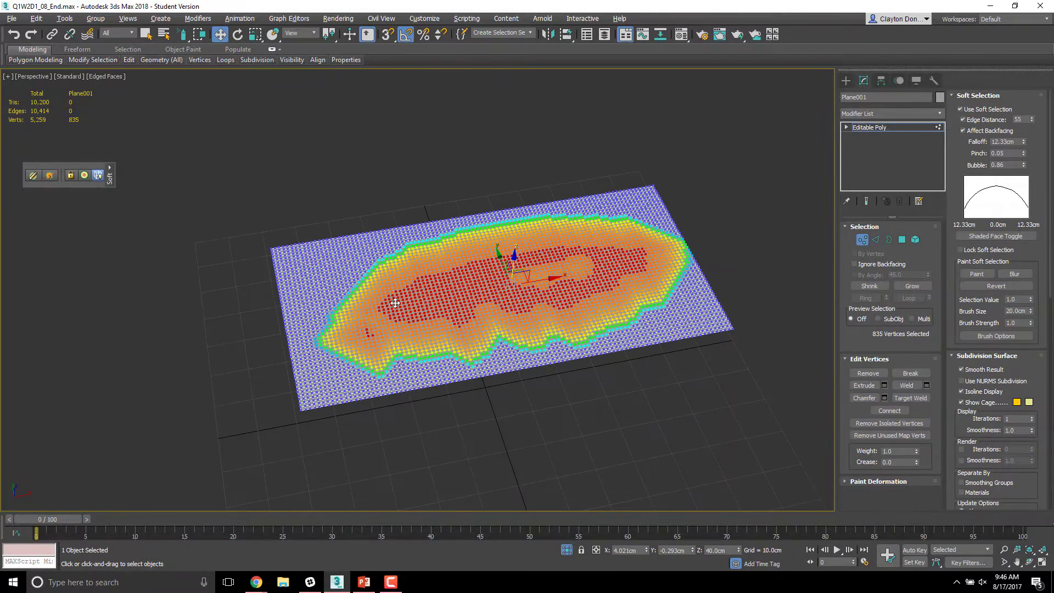
pyautogui.keyDown('alt'); pyautogui.click(396, 301); pyautogui.keyUp('alt')
pyautogui.keyDown('alt'); pyautogui.click(375, 299); pyautogui.keyUp('alt')
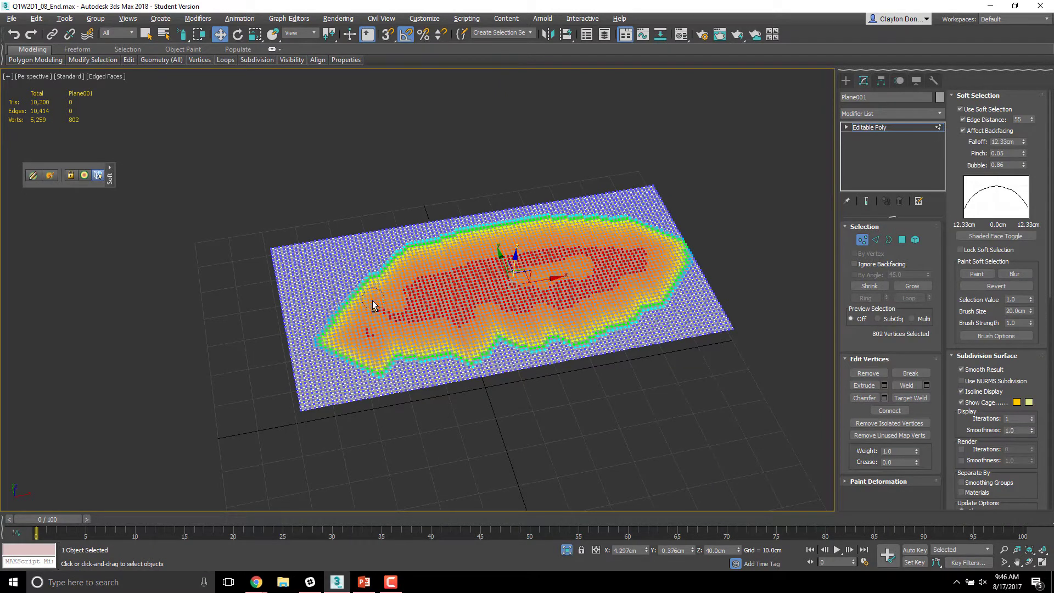
pyautogui.keyDown('ctrl'); pyautogui.click(370, 275); pyautogui.keyUp('ctrl')
pyautogui.keyDown('alt'); pyautogui.click(379, 299); pyautogui.keyUp('alt')
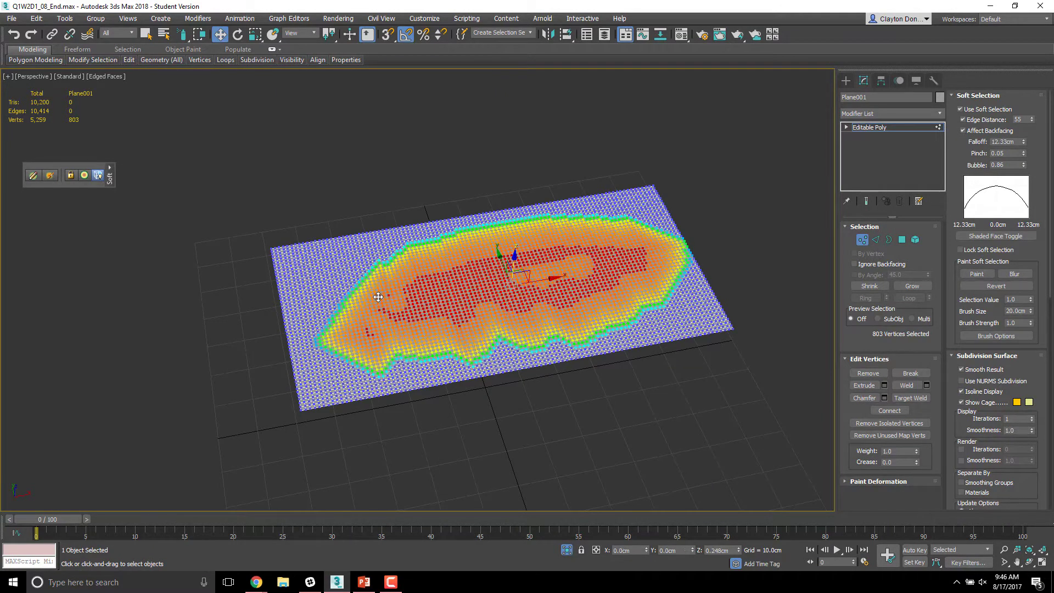
pyautogui.keyDown('alt'); pyautogui.click(382, 297); pyautogui.keyUp('alt')
# Step: Raise the softly selected vertices along Z to about 47.37 cm to form a mound on the plane
pyautogui.keyDown('alt'); pyautogui.moveTo(443, 321); pyautogui.dragTo(504, 257, button='middle'); pyautogui.keyUp('alt')
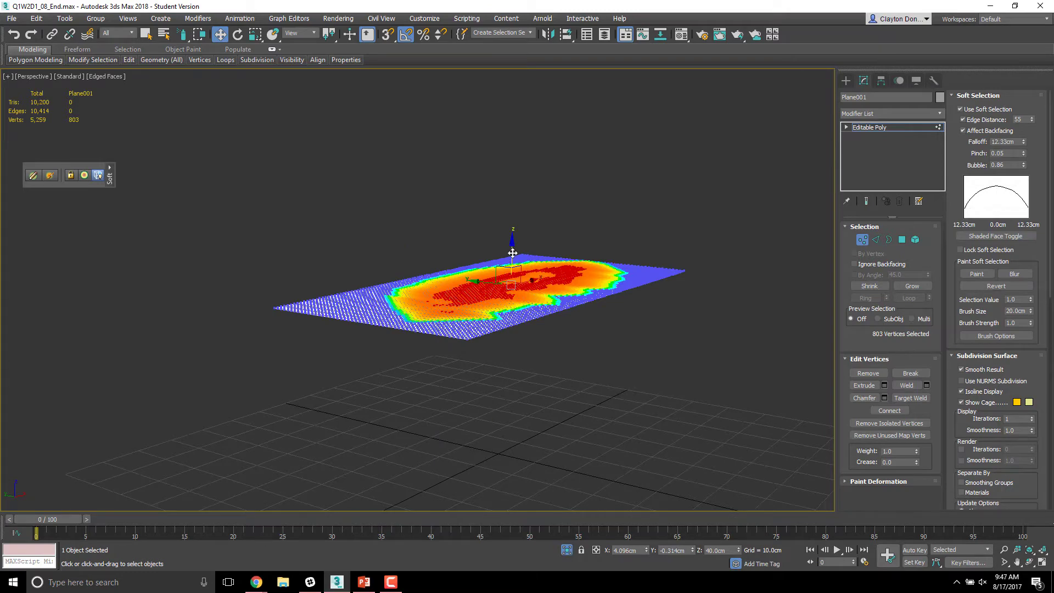
pyautogui.moveTo(513, 252); pyautogui.dragTo(513, 160)
pyautogui.keyDown('alt'); pyautogui.moveTo(513, 160); pyautogui.dragTo(522, 243, button='middle'); pyautogui.keyUp('alt')
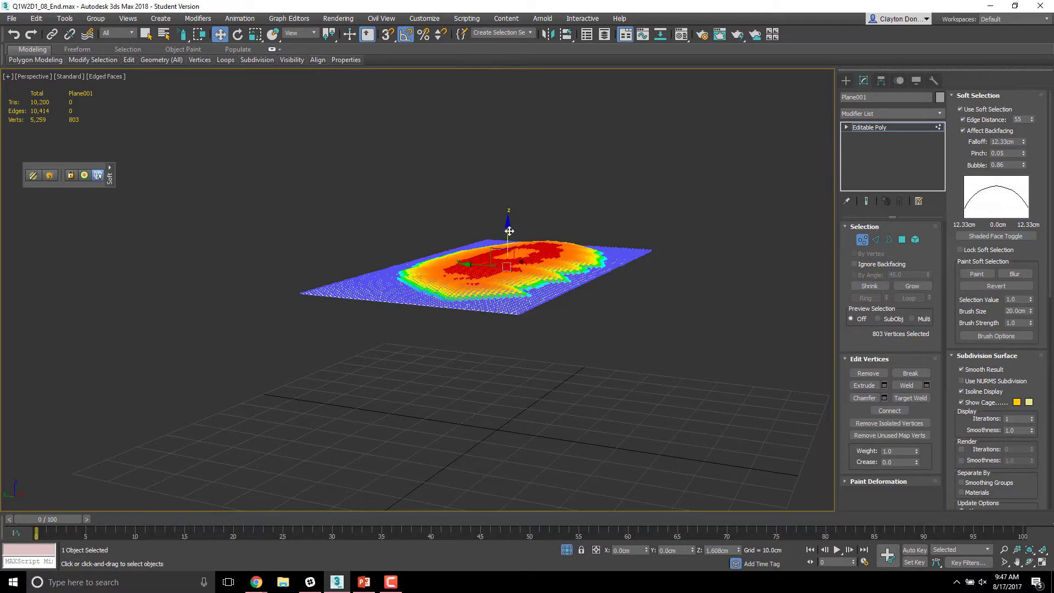
pyautogui.click(512, 227)
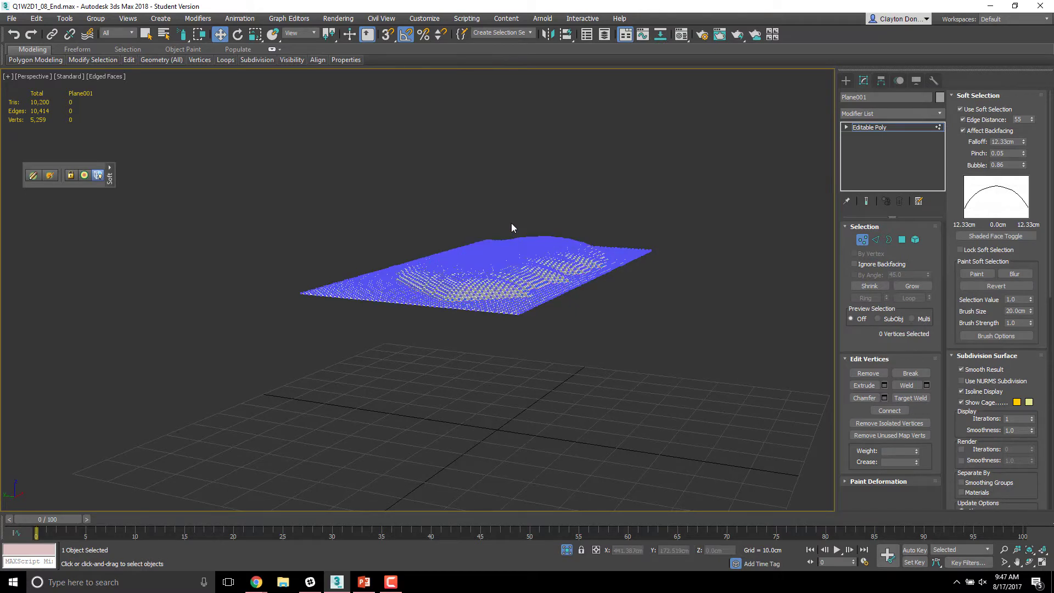
pyautogui.hotkey('ctrl', 'z')
pyautogui.moveTo(509, 222); pyautogui.dragTo(510, 215)
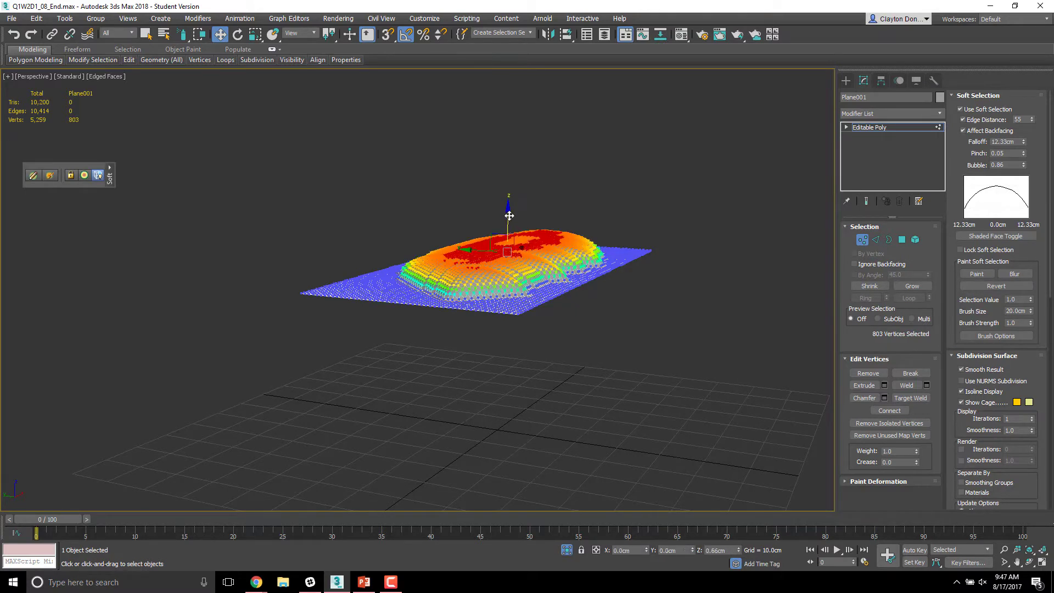
pyautogui.moveTo(598, 229)
pyautogui.keyDown('alt'); pyautogui.mouseDown(button='middle')
pyautogui.moveTo(564, 248)
pyautogui.moveTo(589, 229)
pyautogui.moveTo(578, 228)
pyautogui.mouseUp(button='middle'); pyautogui.keyUp('alt')
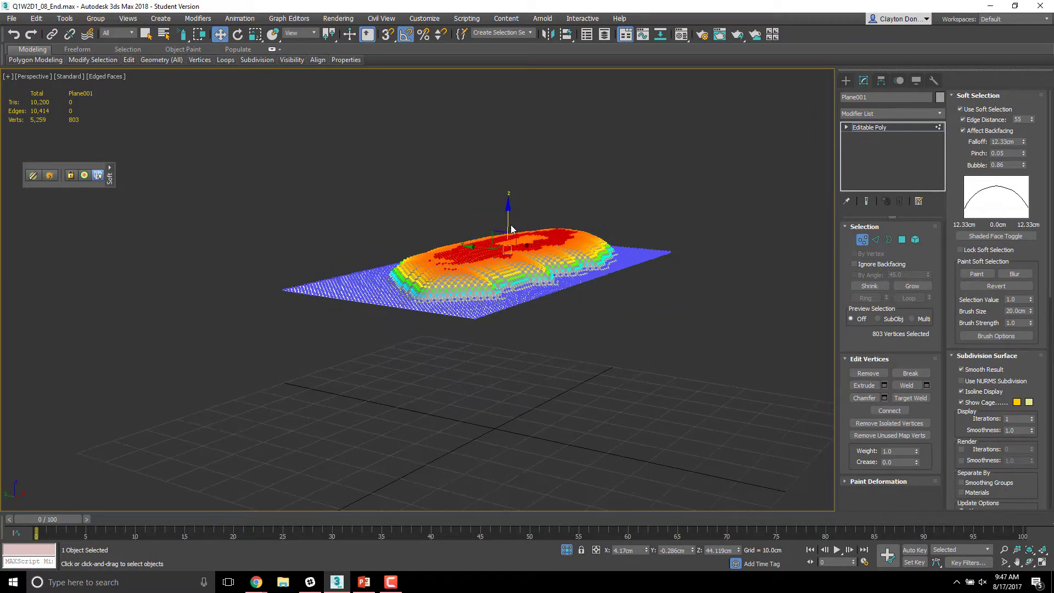
pyautogui.moveTo(509, 213); pyautogui.dragTo(510, 205)
pyautogui.keyDown('alt'); pyautogui.moveTo(612, 205); pyautogui.dragTo(531, 239, button='middle'); pyautogui.keyUp('alt')
# Step: Examine the raised mound's side profile and edges from the front and from above
pyautogui.keyDown('alt'); pyautogui.moveTo(694, 318); pyautogui.dragTo(700, 299, button='middle'); pyautogui.keyUp('alt')
pyautogui.scroll(10, 701, 299)
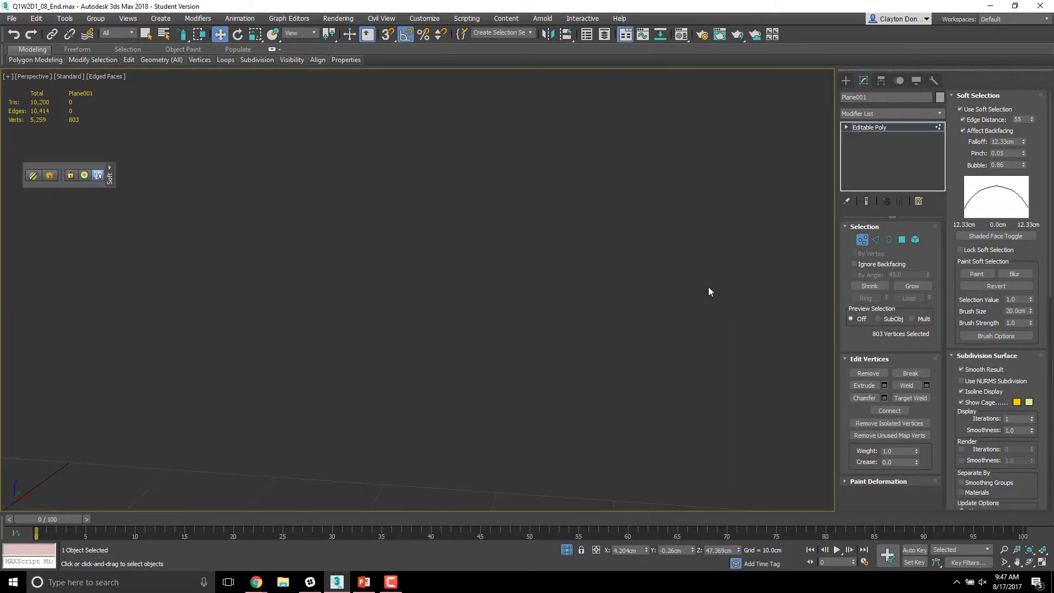
pyautogui.press('f')
pyautogui.scroll(8, 522, 278)
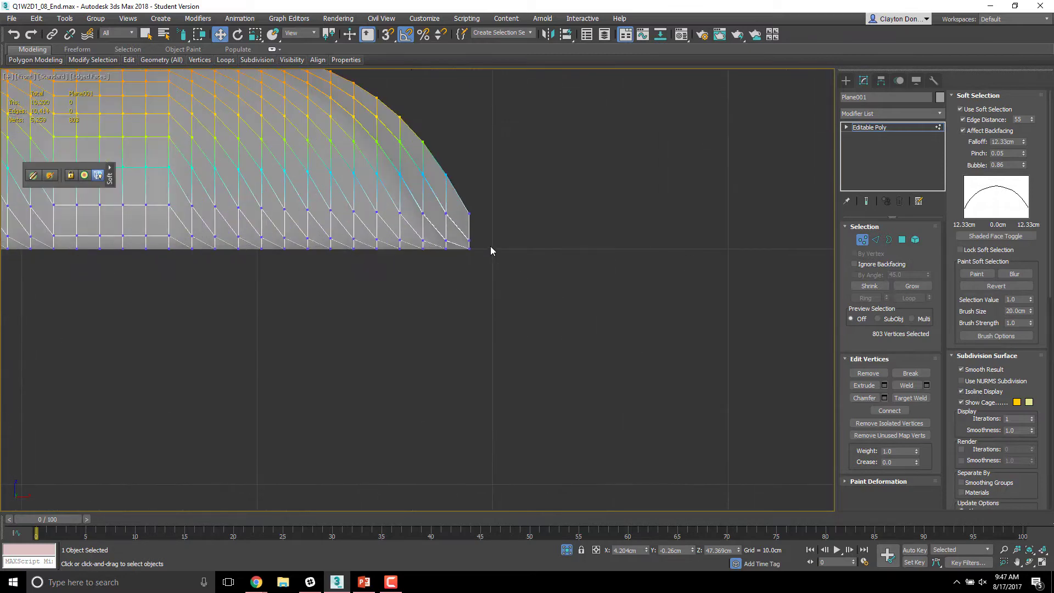
pyautogui.scroll(-8, 478, 219)
pyautogui.scroll(5, 460, 224)
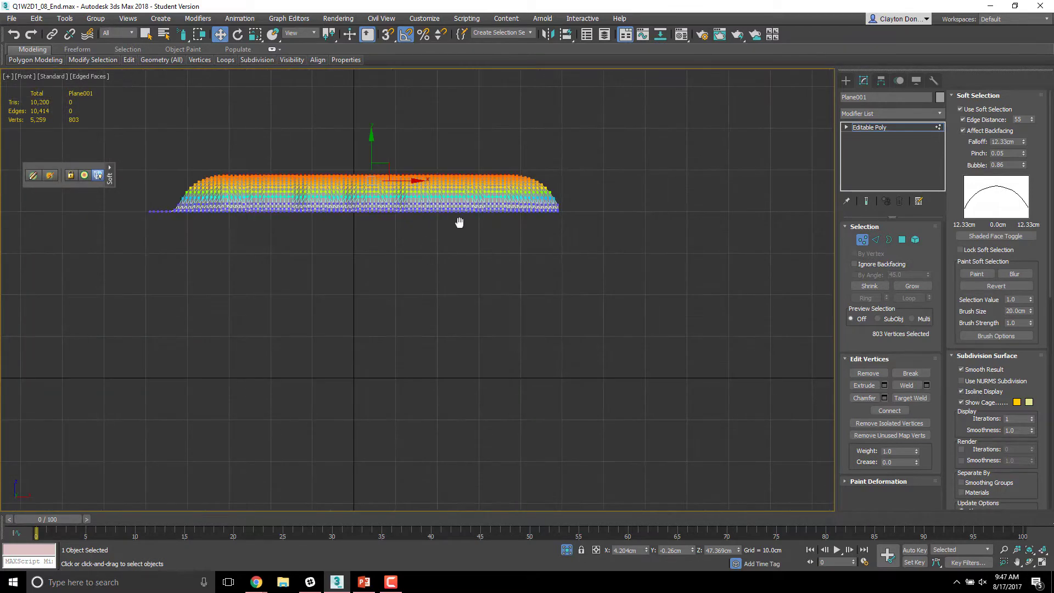
pyautogui.scroll(-2, 308, 212)
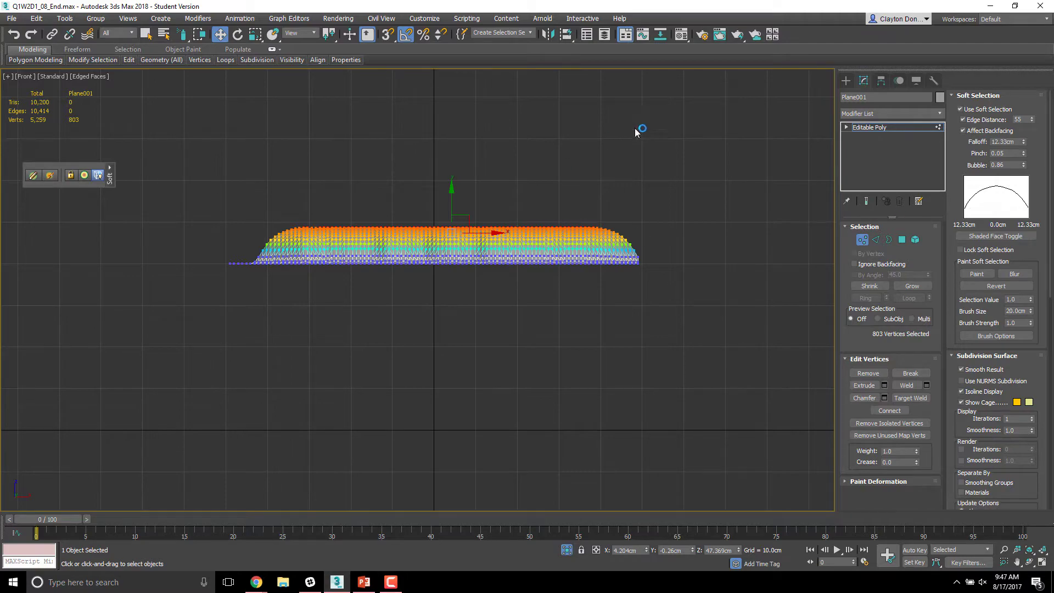
pyautogui.keyDown('alt'); pyautogui.moveTo(530, 235); pyautogui.dragTo(514, 291, button='middle'); pyautogui.keyUp('alt')
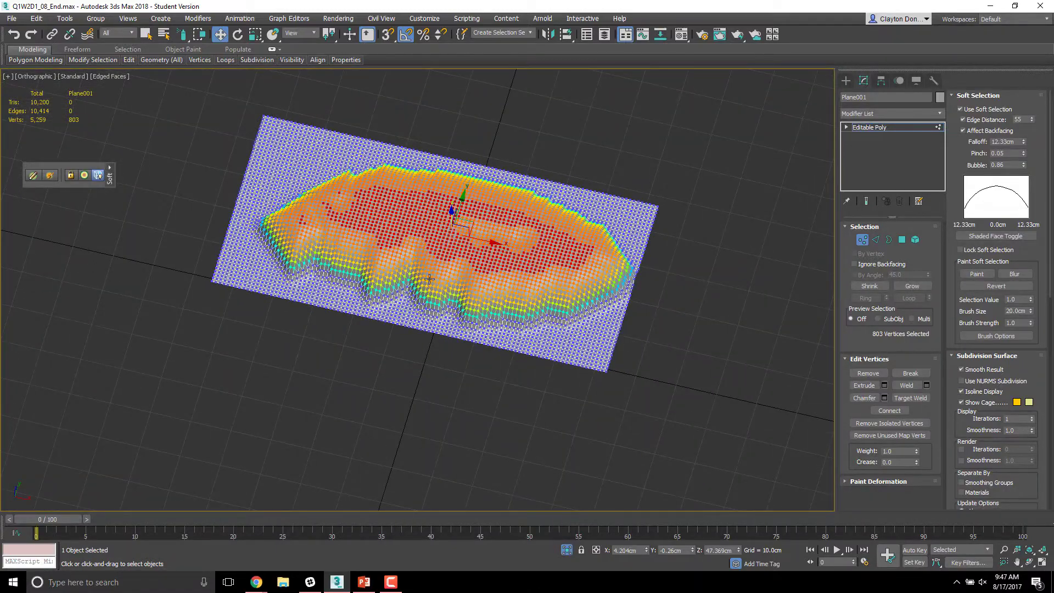
pyautogui.moveTo(435, 289); pyautogui.dragTo(437, 312, button='middle')
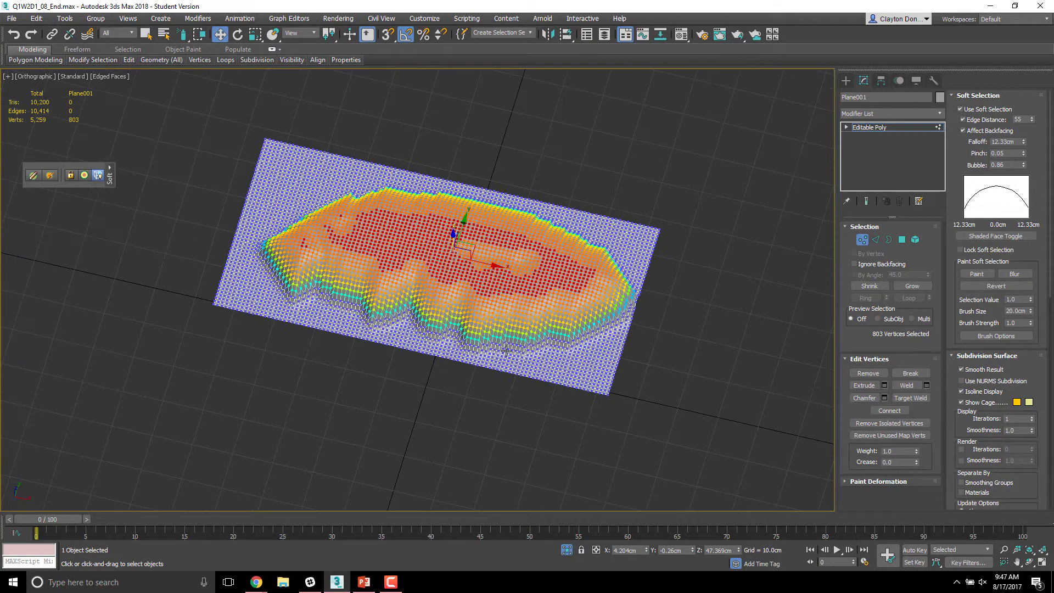
# Step: Select all of the plane's vertices except those along its four outer borders, and turn off soft selection
pyautogui.hotkey('ctrl', 'a')
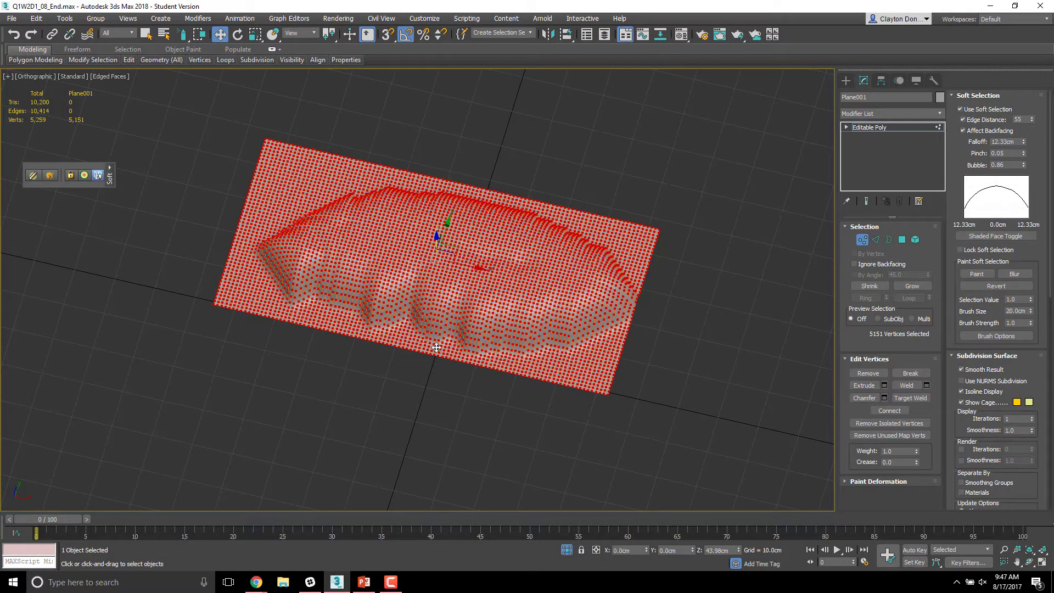
pyautogui.moveTo(430, 348); pyautogui.dragTo(440, 364, button='middle')
pyautogui.press('t')
pyautogui.scroll(5, 320, 265)
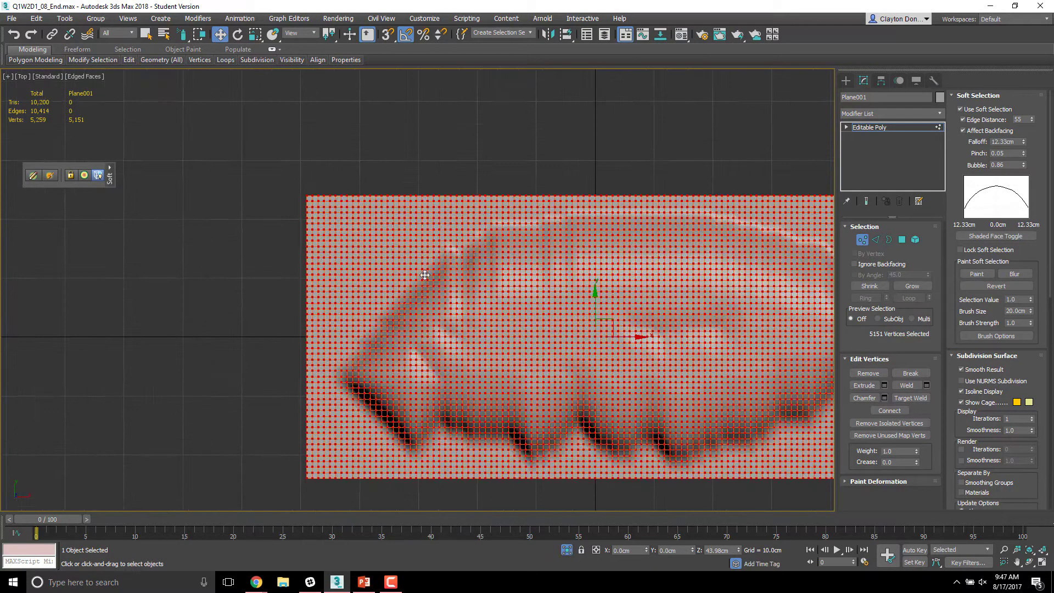
pyautogui.moveTo(589, 271); pyautogui.dragTo(415, 293, button='middle')
pyautogui.press('q')
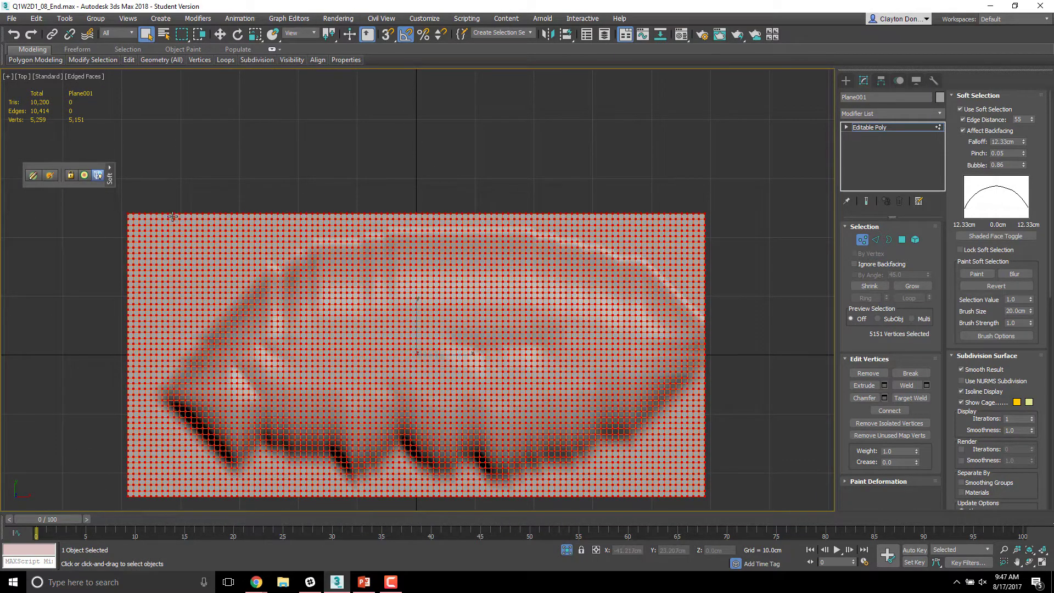
pyautogui.press('ctrl')
pyautogui.keyDown('alt'); pyautogui.moveTo(722, 222); pyautogui.dragTo(723, 222); pyautogui.keyUp('alt')
pyautogui.keyDown('alt'); pyautogui.moveTo(710, 501); pyautogui.dragTo(423, 511); pyautogui.keyUp('alt')
pyautogui.keyDown('alt'); pyautogui.moveTo(229, 507); pyautogui.dragTo(120, 497); pyautogui.keyUp('alt')
pyautogui.keyDown('alt'); pyautogui.moveTo(131, 509); pyautogui.dragTo(131, 508); pyautogui.keyUp('alt')
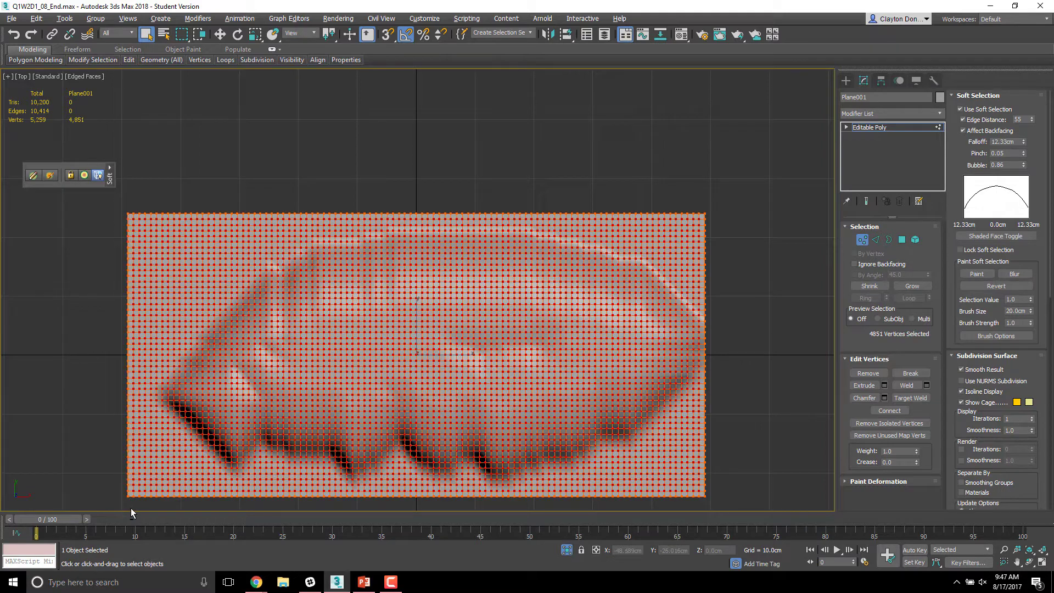
pyautogui.click(961, 110)
# Step: Apply Relax repeatedly to the selected inner vertices to smooth the mound's steep sides and bumps
pyautogui.keyDown('alt'); pyautogui.moveTo(657, 279); pyautogui.dragTo(653, 240, button='middle'); pyautogui.keyUp('alt')
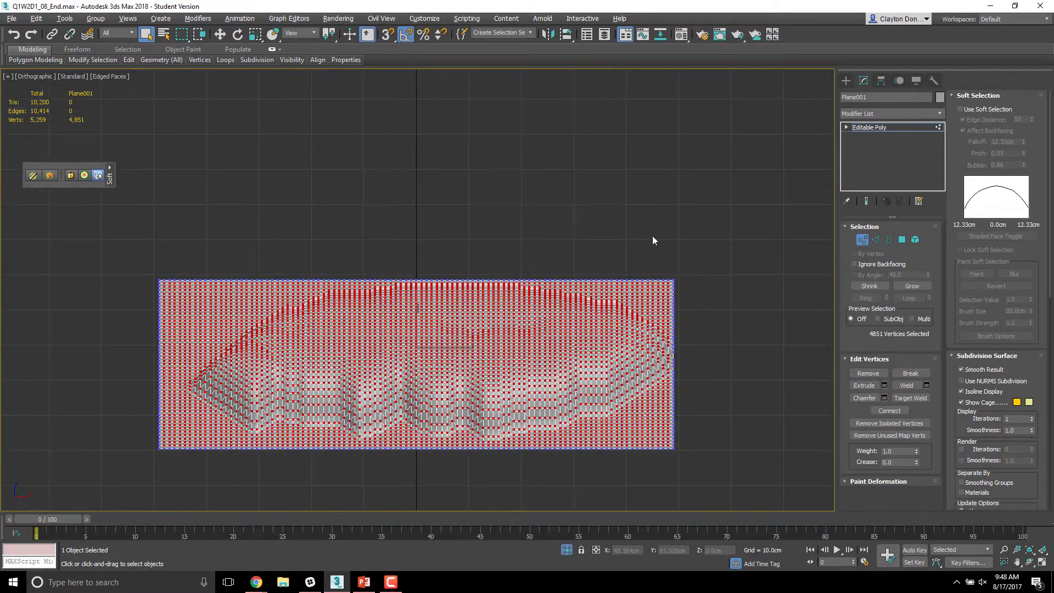
pyautogui.moveTo(166, 61)
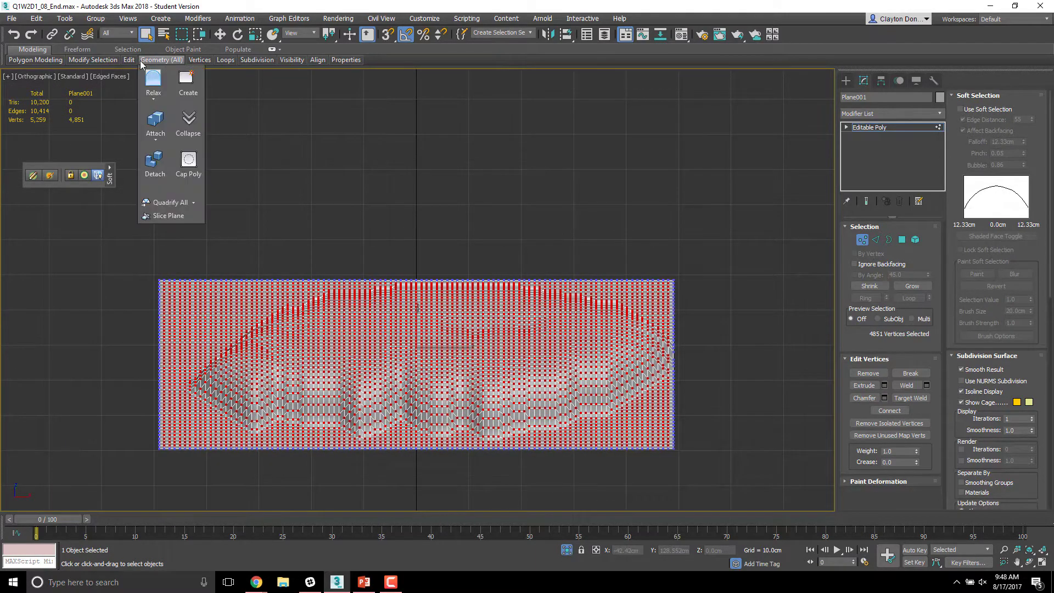
pyautogui.click(153, 85)
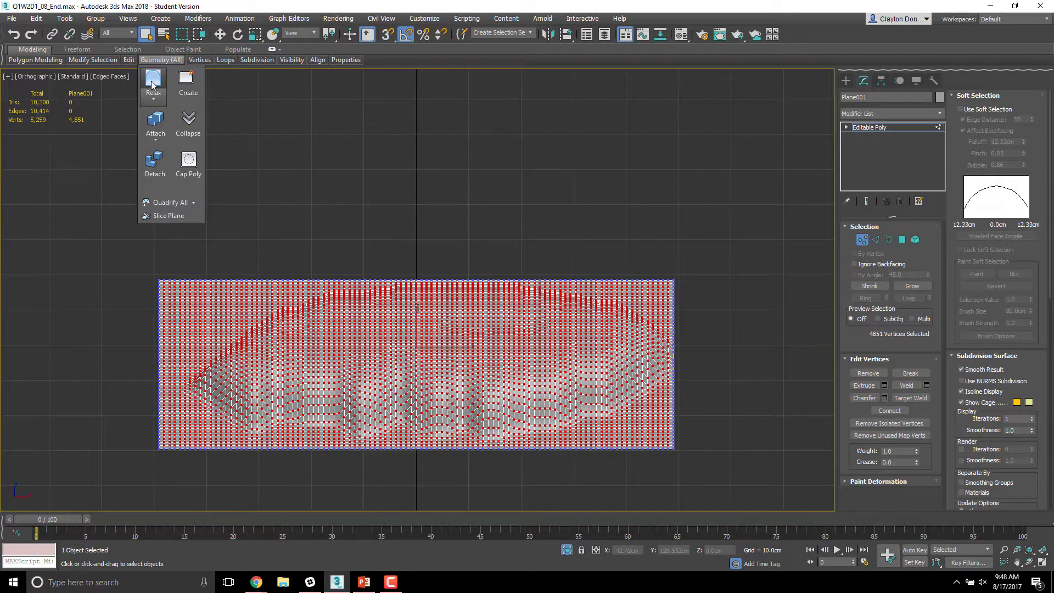
pyautogui.click(154, 85)
pyautogui.keyDown('alt'); pyautogui.moveTo(451, 351); pyautogui.dragTo(490, 295, button='middle'); pyautogui.keyUp('alt')
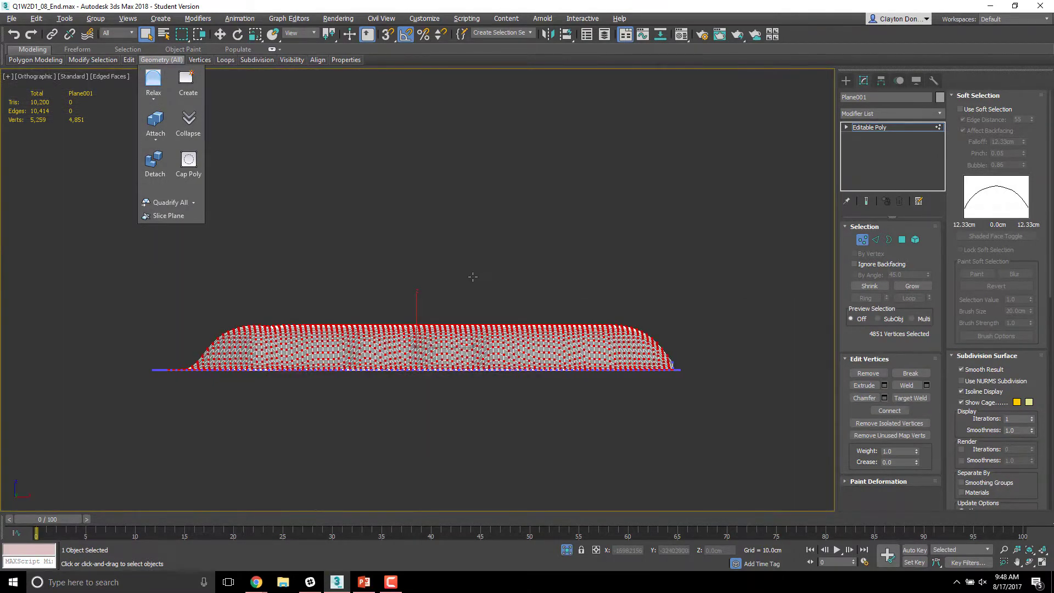
pyautogui.click(153, 84)
pyautogui.click(153, 83)
pyautogui.click(153, 83)
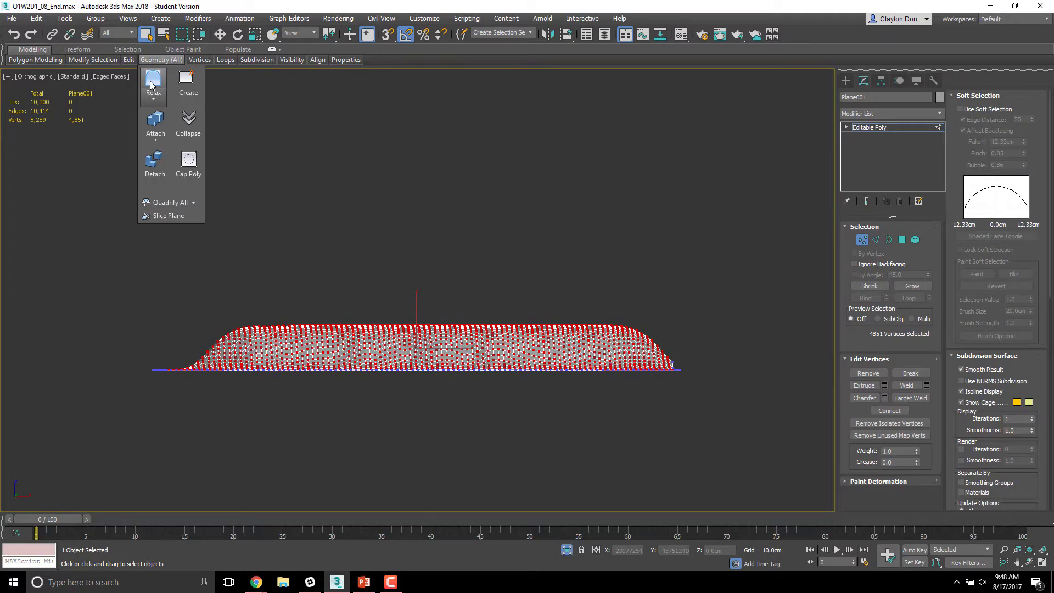
pyautogui.click(152, 84)
pyautogui.click(152, 83)
pyautogui.click(153, 83)
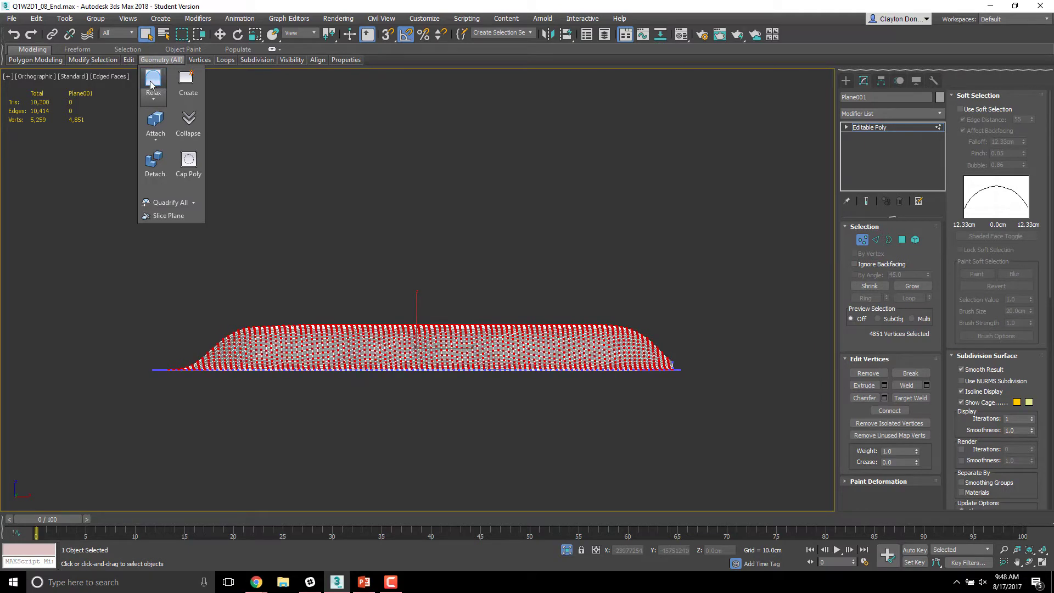
pyautogui.click(152, 84)
pyautogui.click(153, 83)
pyautogui.click(153, 84)
pyautogui.click(152, 84)
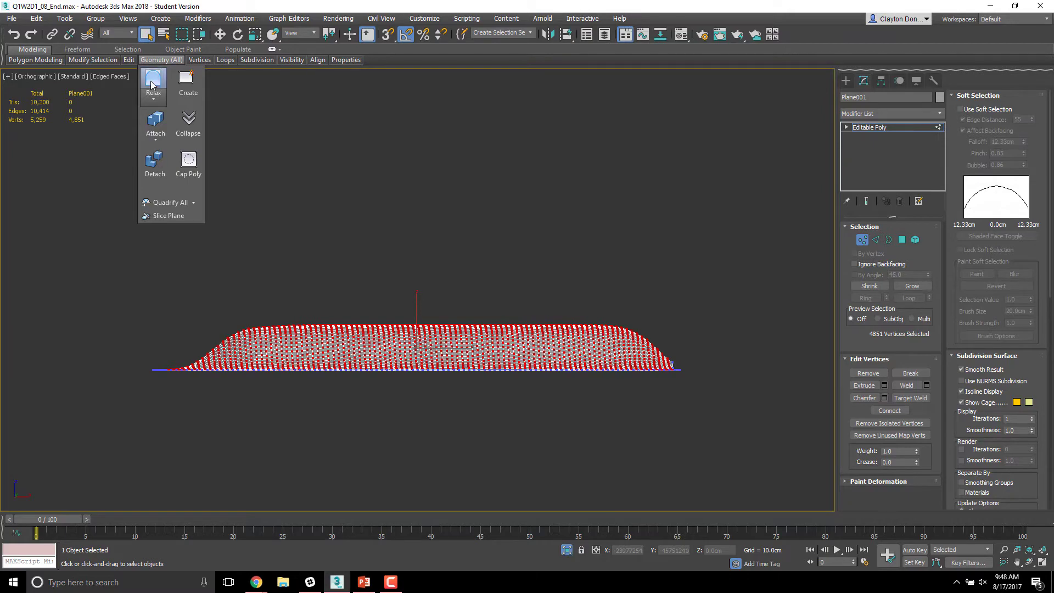
pyautogui.click(152, 84)
pyautogui.click(153, 84)
pyautogui.click(153, 84)
pyautogui.click(153, 84)
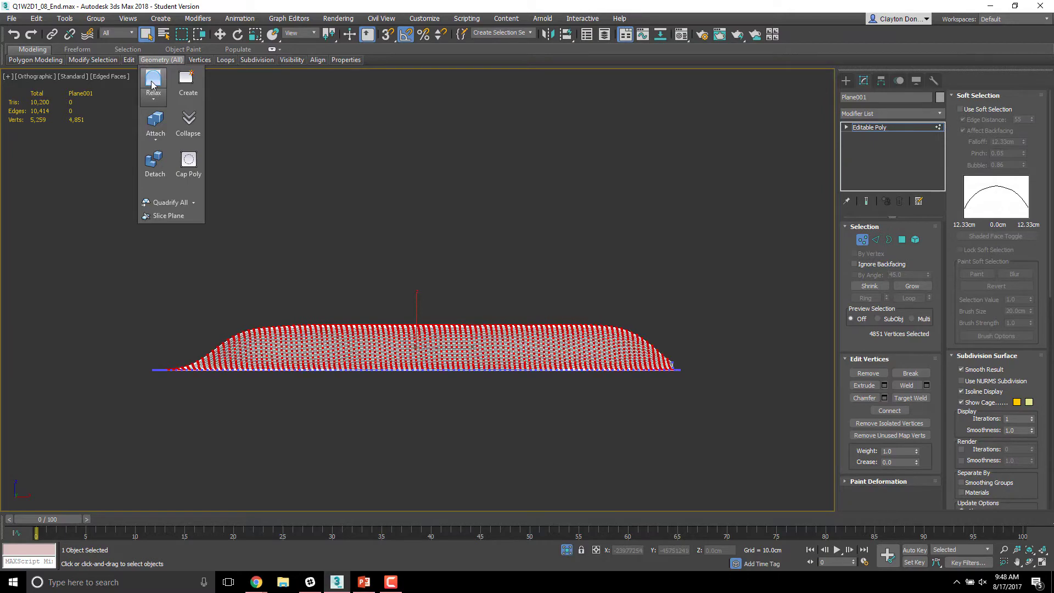
pyautogui.keyDown('alt'); pyautogui.moveTo(285, 215); pyautogui.dragTo(187, 180, button='middle'); pyautogui.keyUp('alt')
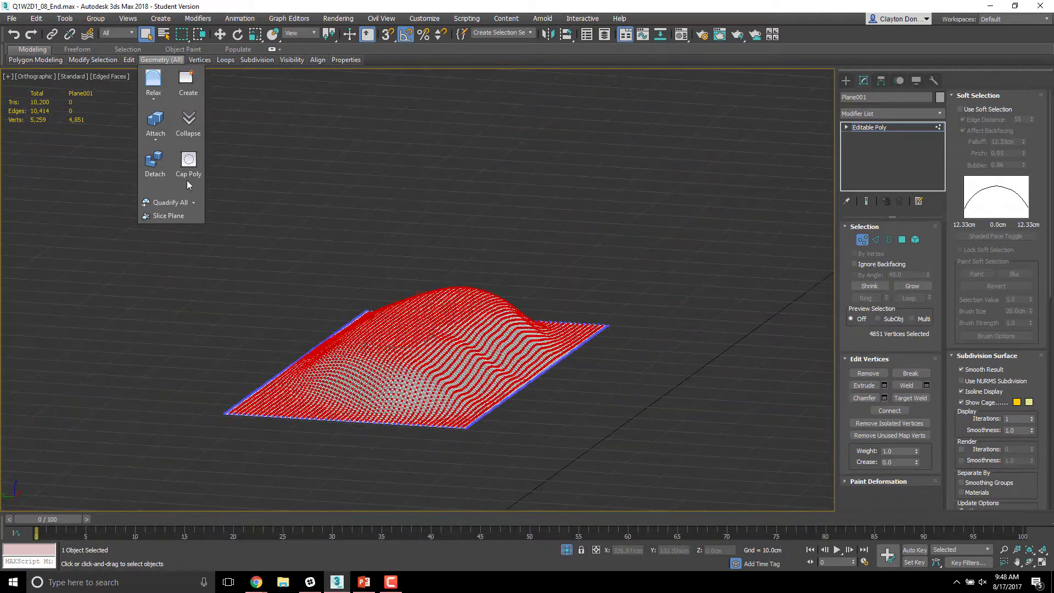
pyautogui.click(154, 84)
pyautogui.click(154, 83)
pyautogui.click(155, 83)
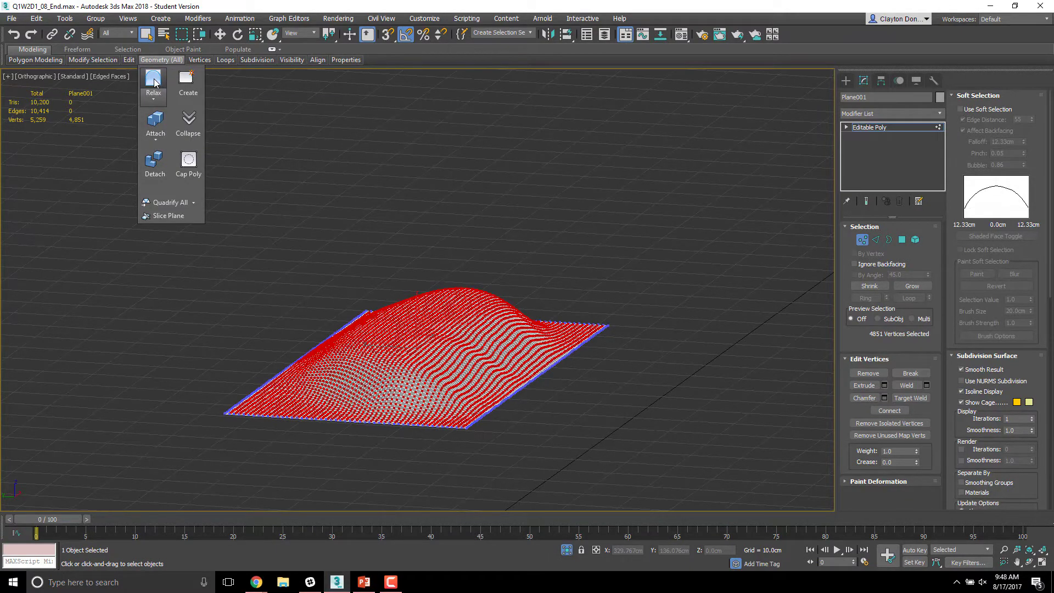
pyautogui.click(154, 83)
pyautogui.click(154, 83)
pyautogui.click(154, 83)
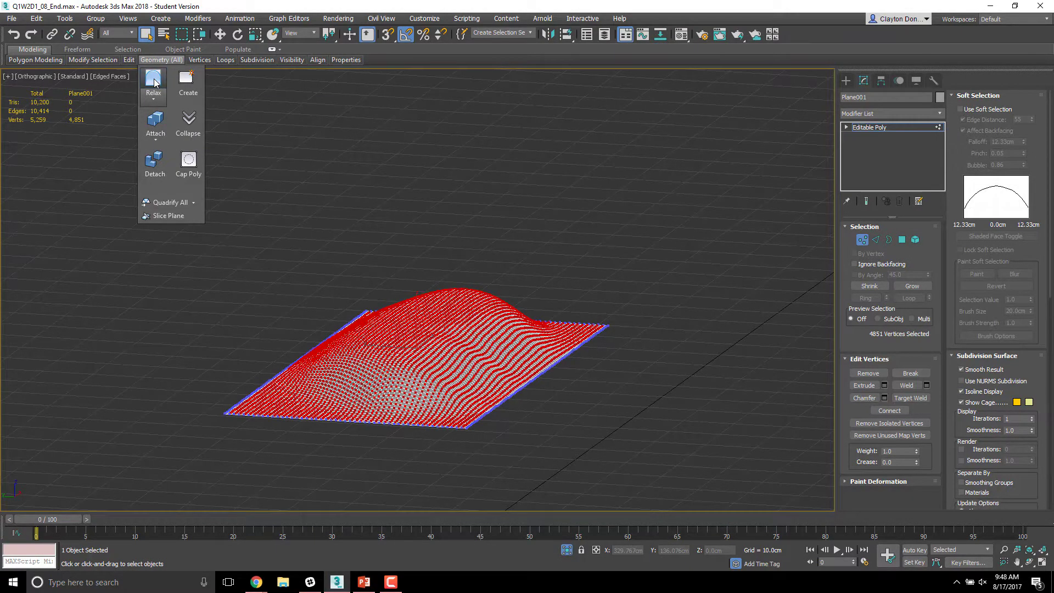
pyautogui.click(154, 83)
pyautogui.click(154, 83)
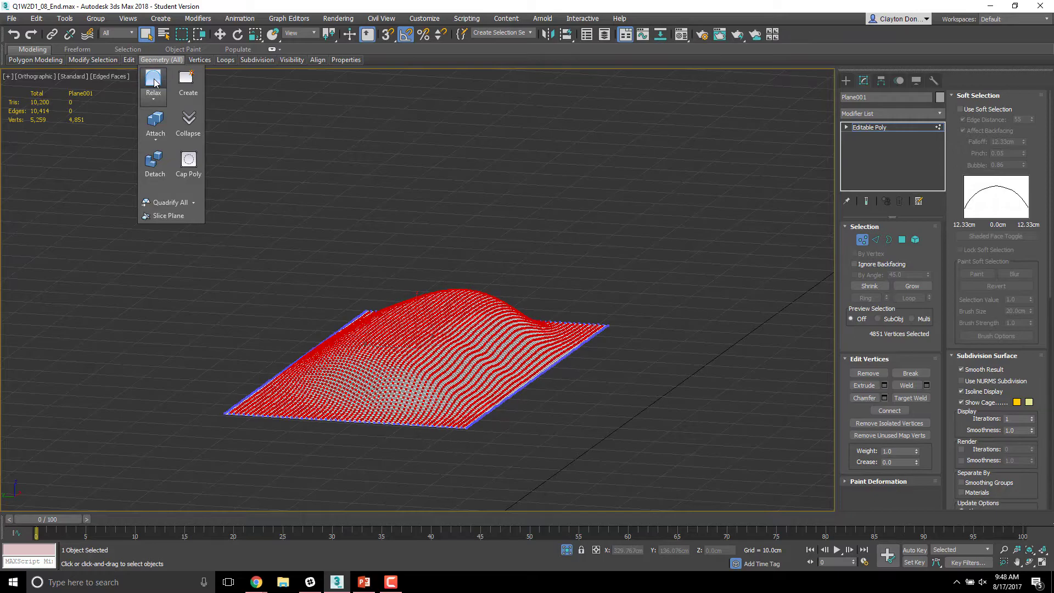
pyautogui.click(154, 83)
pyautogui.click(154, 83)
pyautogui.keyDown('alt'); pyautogui.moveTo(352, 254); pyautogui.dragTo(414, 306, button='middle'); pyautogui.keyUp('alt')
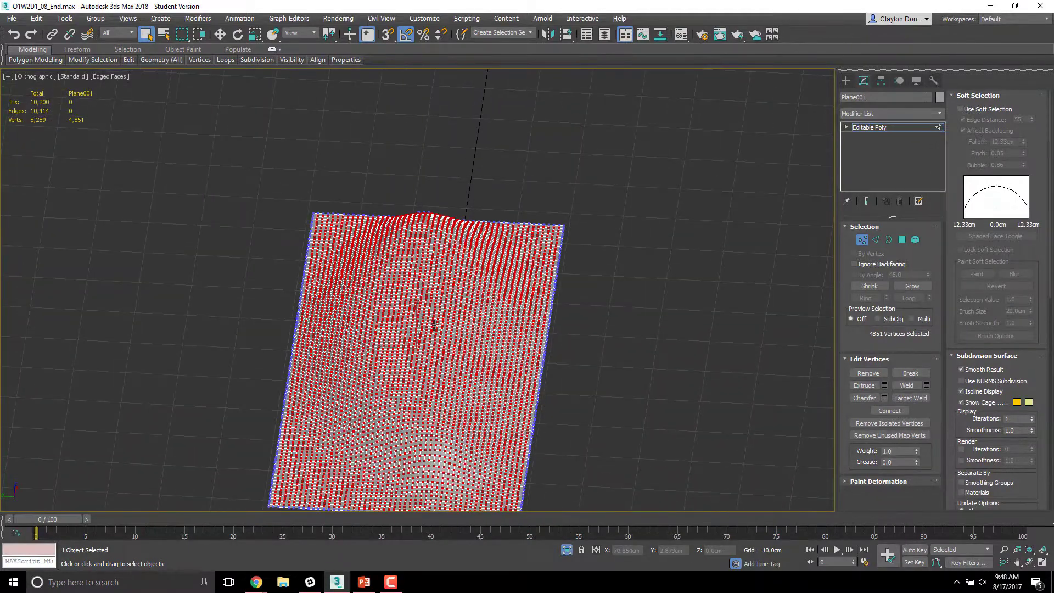
# Step: Paint-select several scattered patches of vertices across the top and slopes of the mound
pyautogui.click(404, 345)
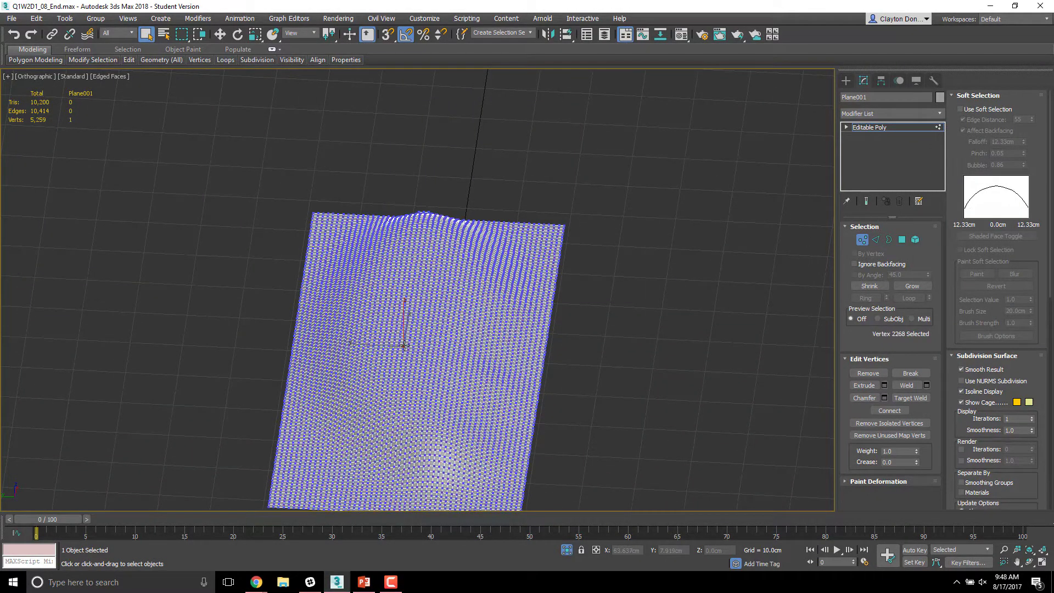
pyautogui.click(419, 322)
pyautogui.moveTo(419, 322)
pyautogui.mouseDown()
pyautogui.moveTo(420, 355)
pyautogui.moveTo(401, 369)
pyautogui.mouseUp()
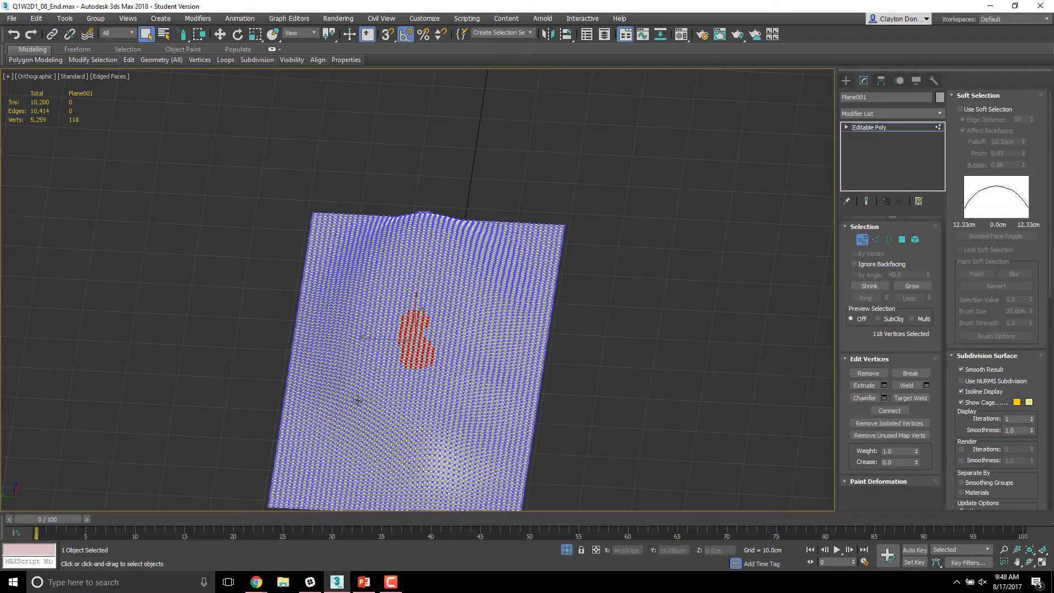
pyautogui.keyDown('ctrl'); pyautogui.moveTo(360, 404); pyautogui.dragTo(358, 441); pyautogui.keyUp('ctrl')
pyautogui.keyDown('ctrl'); pyautogui.moveTo(430, 438); pyautogui.dragTo(413, 439); pyautogui.keyUp('ctrl')
pyautogui.keyDown('ctrl'); pyautogui.moveTo(401, 275); pyautogui.dragTo(408, 271); pyautogui.keyUp('ctrl')
pyautogui.keyDown('ctrl'); pyautogui.moveTo(476, 275); pyautogui.dragTo(479, 283); pyautogui.keyUp('ctrl')
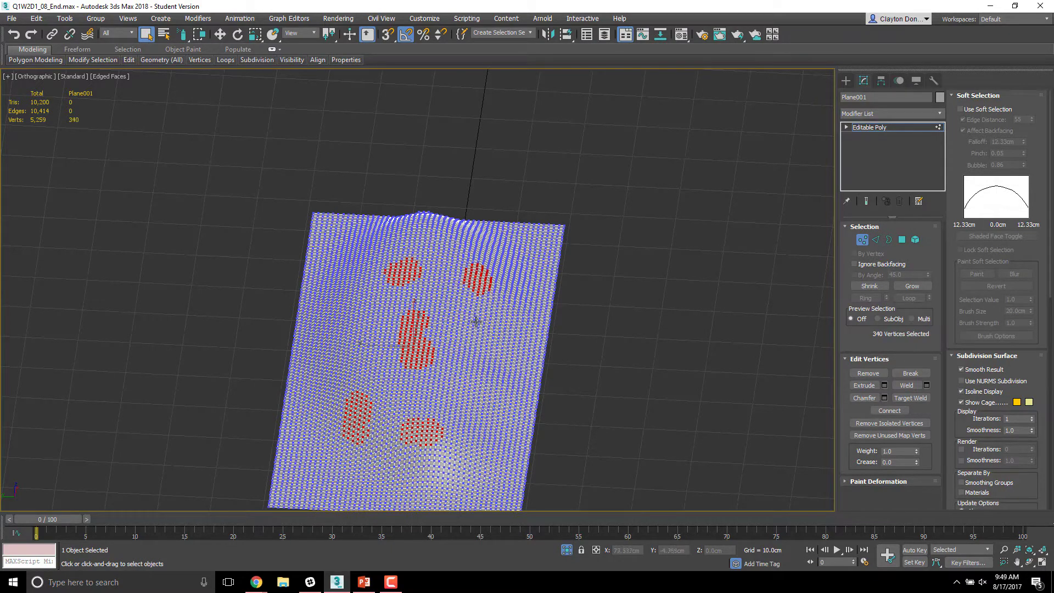
pyautogui.keyDown('ctrl'); pyautogui.moveTo(477, 325); pyautogui.dragTo(477, 329); pyautogui.keyUp('ctrl')
# Step: Enable soft selection for the painted patches with an edge distance of 12
pyautogui.click(960, 109)
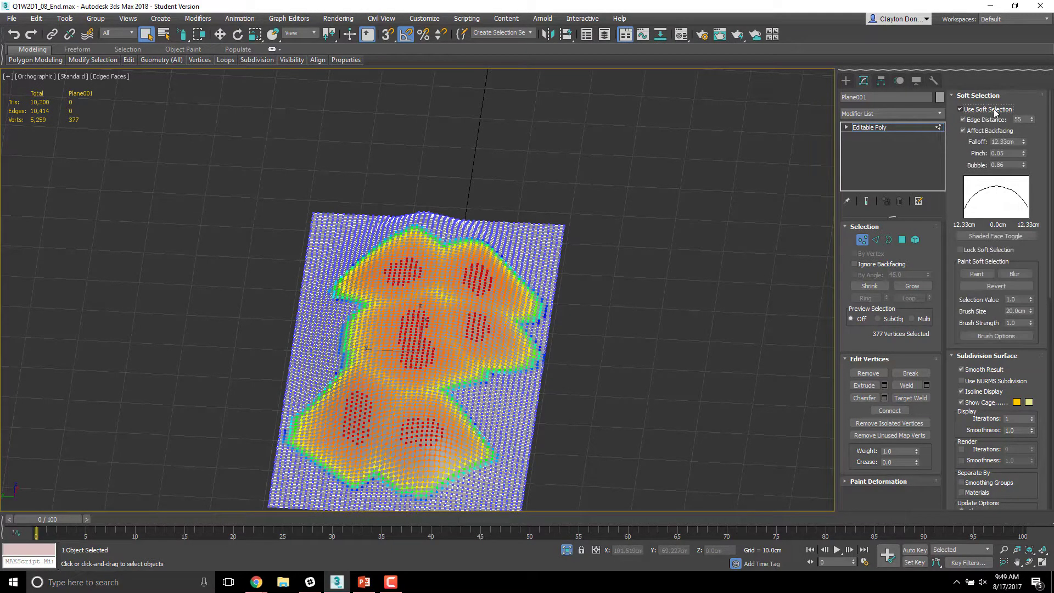
pyautogui.rightClick(1032, 121)
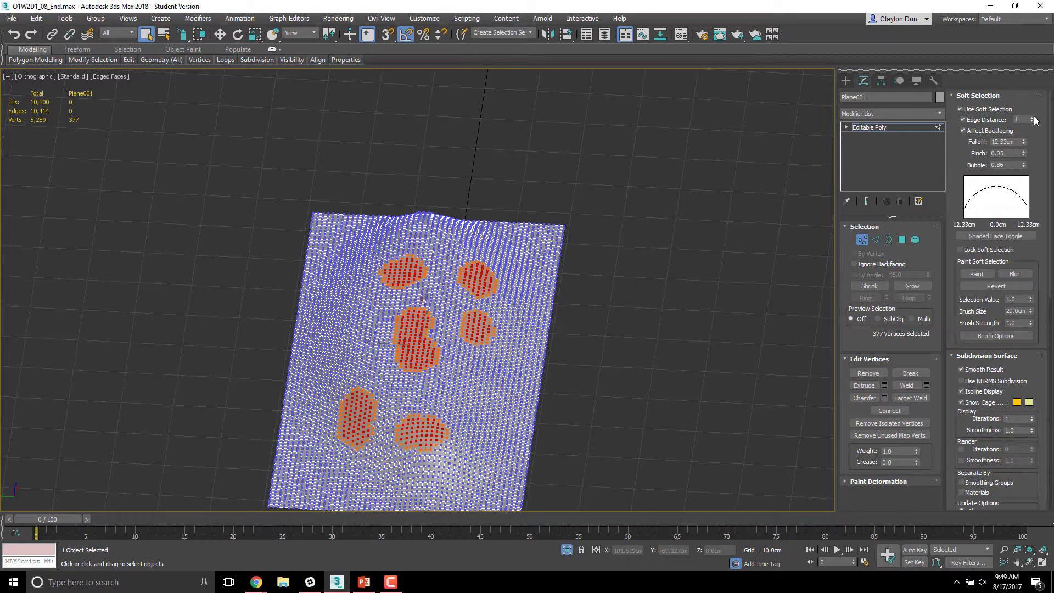
pyautogui.moveTo(1032, 121); pyautogui.dragTo(1033, 112)
# Step: Move the softly selected patches slightly along Z to make the mound's surface uneven, and clear the selection
pyautogui.keyDown('alt'); pyautogui.moveTo(620, 315); pyautogui.dragTo(435, 330, button='middle'); pyautogui.keyUp('alt')
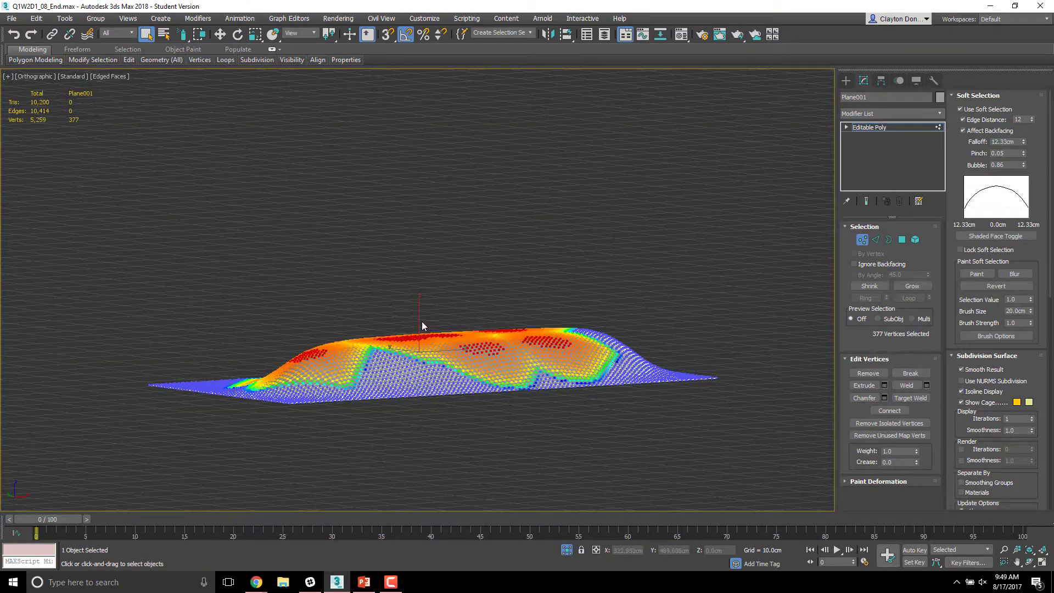
pyautogui.press('w')
pyautogui.moveTo(420, 319); pyautogui.dragTo(419, 326)
pyautogui.keyDown('alt'); pyautogui.moveTo(419, 326); pyautogui.dragTo(467, 376, button='middle'); pyautogui.keyUp('alt')
pyautogui.keyDown('alt'); pyautogui.moveTo(487, 416); pyautogui.dragTo(415, 381, button='middle'); pyautogui.keyUp('alt')
pyautogui.click(524, 301)
# Step: Pick single vertices on the middle and near end of the mound with soft selection and lower them slightly along Z
pyautogui.keyDown('alt'); pyautogui.moveTo(314, 319); pyautogui.dragTo(376, 350, button='middle'); pyautogui.keyUp('alt')
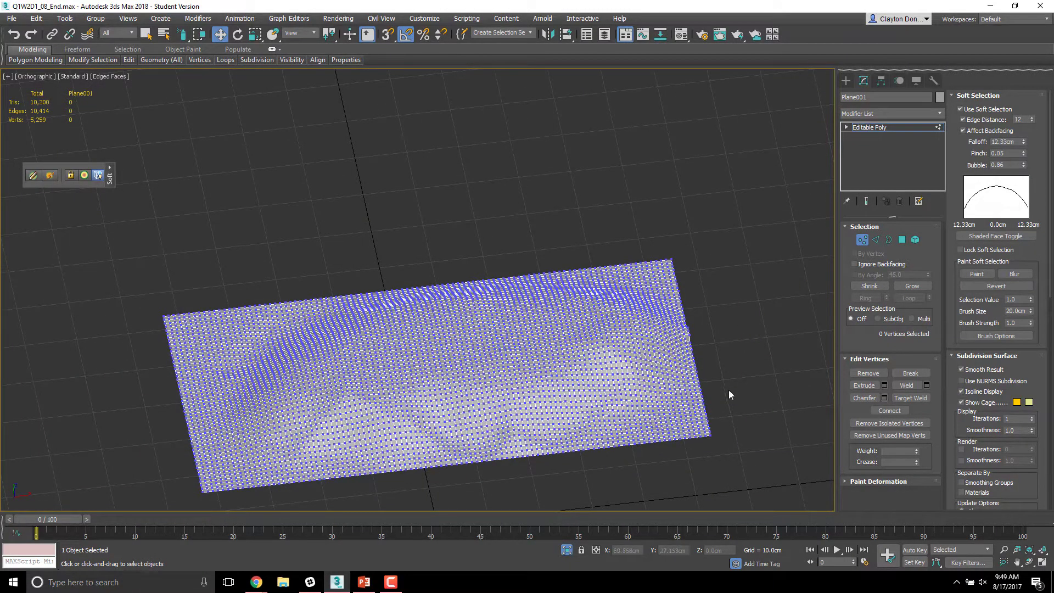
pyautogui.keyDown('alt'); pyautogui.moveTo(751, 372); pyautogui.dragTo(732, 322, button='middle'); pyautogui.keyUp('alt')
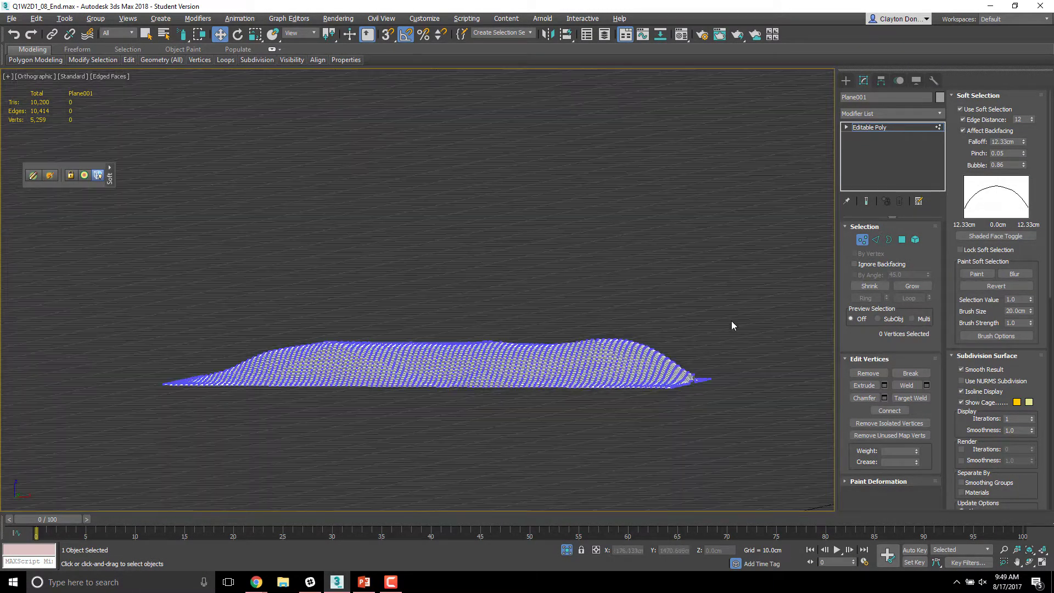
pyautogui.keyDown('alt'); pyautogui.moveTo(375, 284); pyautogui.dragTo(545, 274, button='middle'); pyautogui.keyUp('alt')
pyautogui.moveTo(381, 340)
pyautogui.keyDown('alt'); pyautogui.mouseDown(button='middle')
pyautogui.moveTo(377, 365)
pyautogui.moveTo(389, 338)
pyautogui.mouseUp(button='middle'); pyautogui.keyUp('alt')
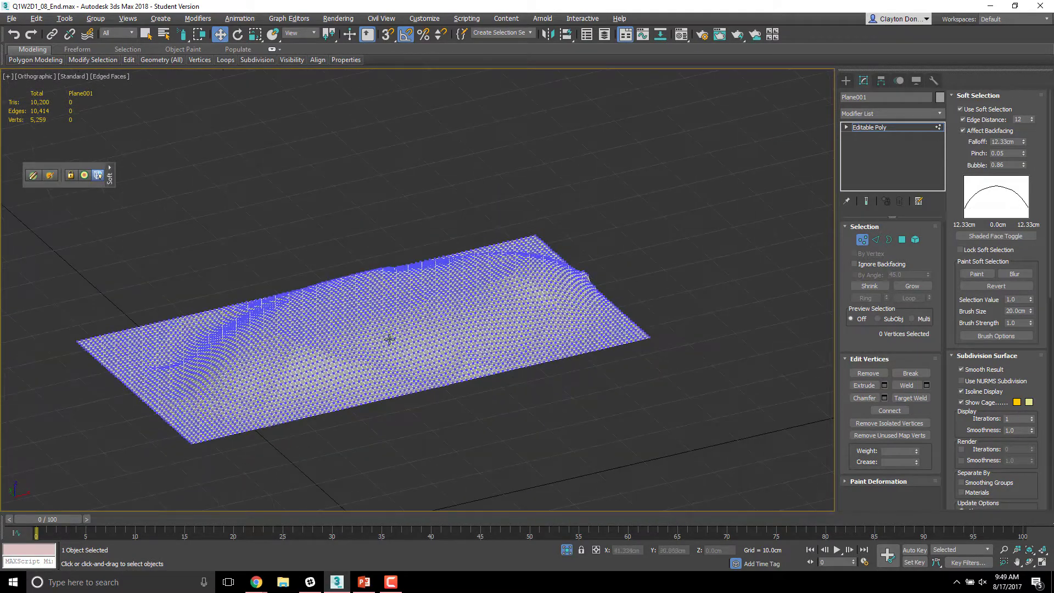
pyautogui.moveTo(552, 364); pyautogui.dragTo(565, 360, button='middle')
pyautogui.click(504, 359)
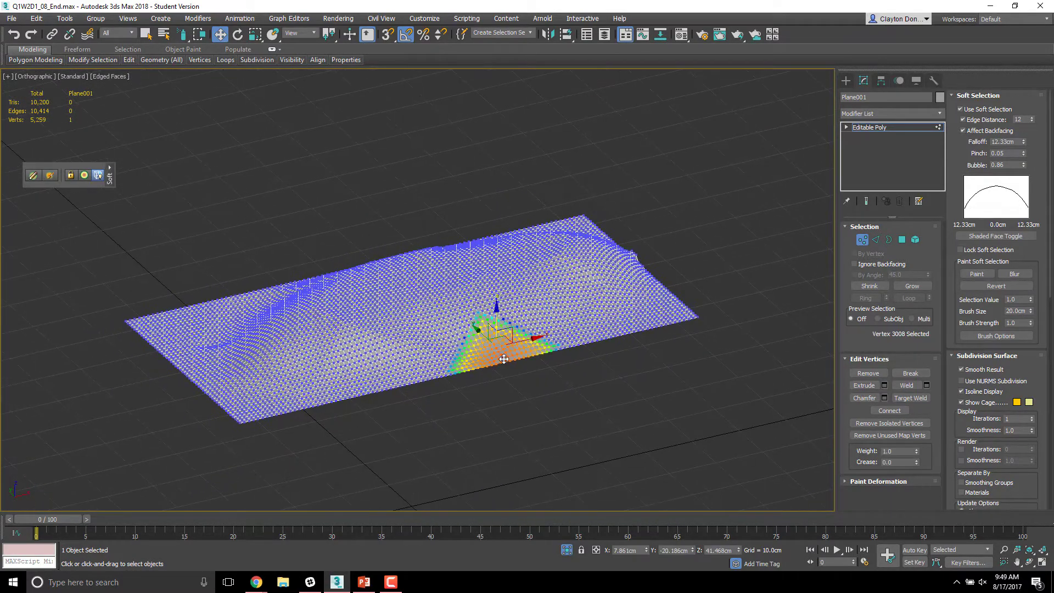
pyautogui.click(384, 297)
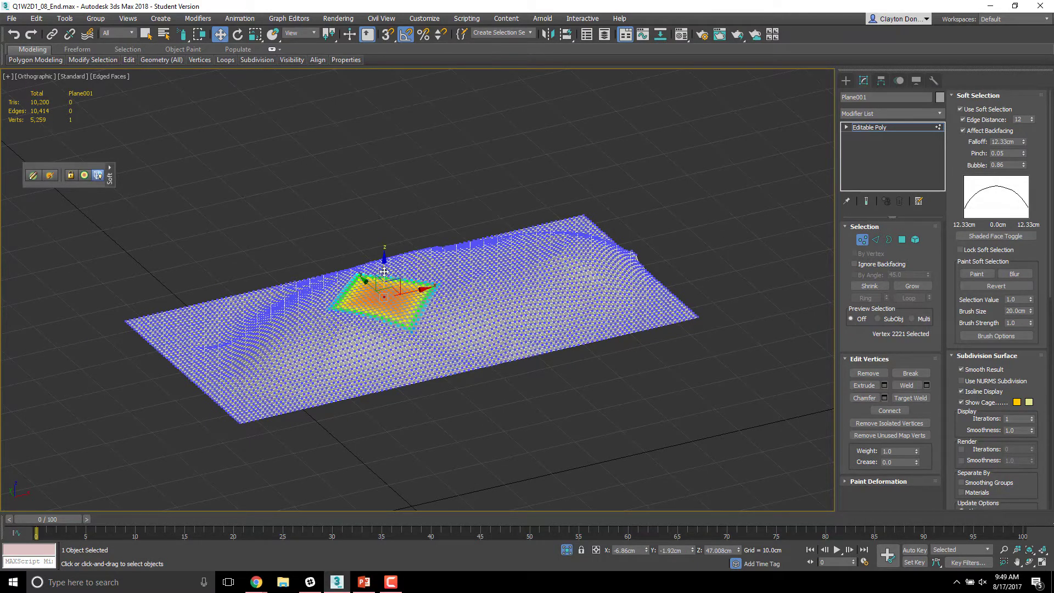
pyautogui.moveTo(384, 272); pyautogui.dragTo(382, 279)
pyautogui.keyDown('alt'); pyautogui.moveTo(300, 326); pyautogui.dragTo(329, 316, button='middle'); pyautogui.keyUp('alt')
pyautogui.click(329, 314)
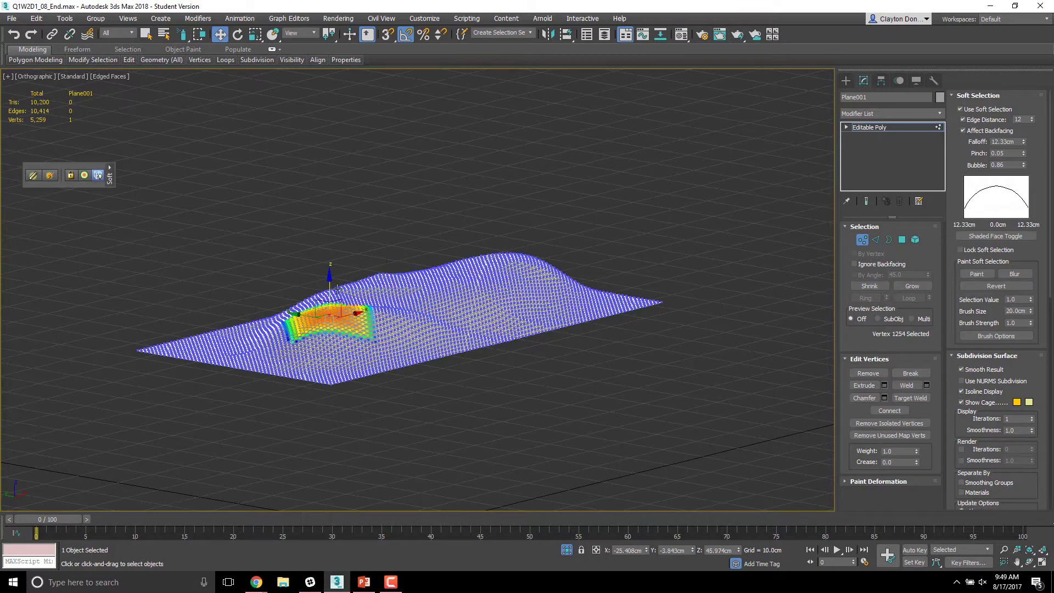
pyautogui.moveTo(329, 288); pyautogui.dragTo(355, 304)
# Step: Add several vertices on the mound's far hump to the selection, lower them slightly along Z, and deselect everything
pyautogui.keyDown('ctrl'); pyautogui.click(498, 265); pyautogui.keyUp('ctrl')
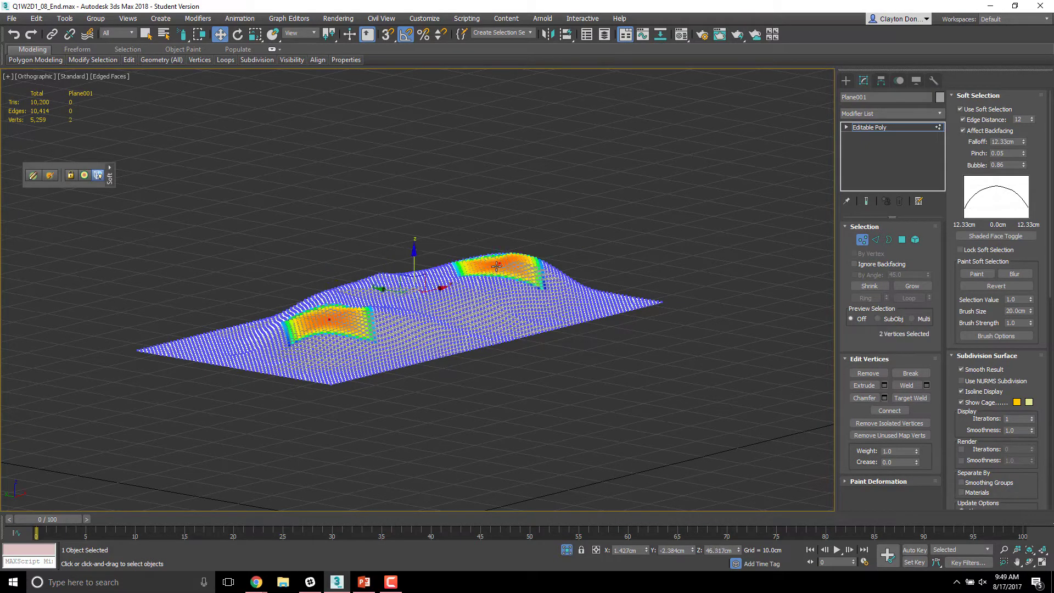
pyautogui.keyDown('ctrl'); pyautogui.click(482, 269); pyautogui.keyUp('ctrl')
pyautogui.keyDown('ctrl'); pyautogui.click(485, 266); pyautogui.keyUp('ctrl')
pyautogui.keyDown('ctrl'); pyautogui.click(490, 270); pyautogui.keyUp('ctrl')
pyautogui.keyDown('ctrl'); pyautogui.click(498, 266); pyautogui.keyUp('ctrl')
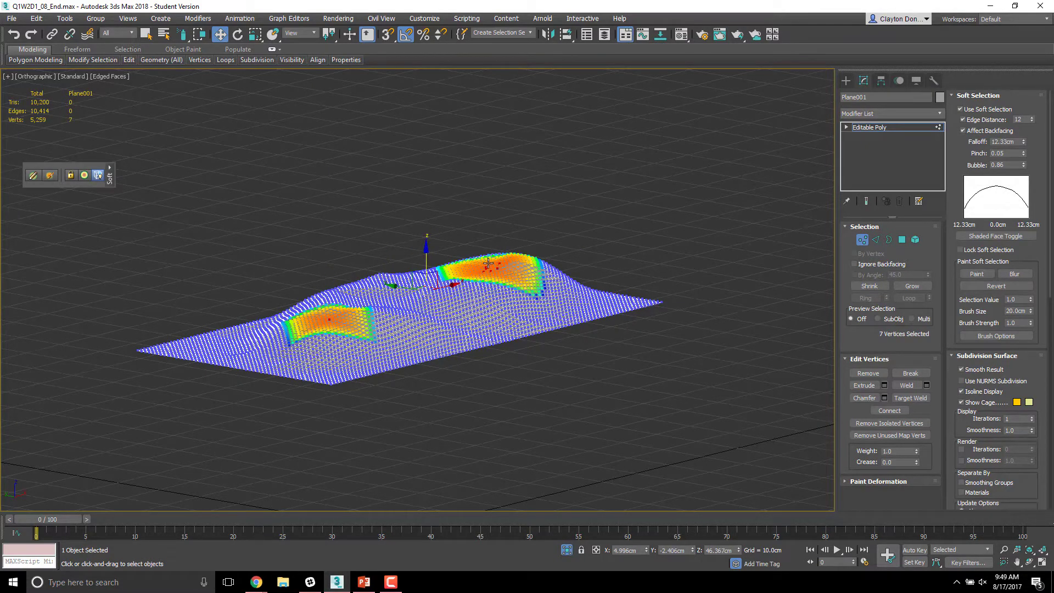
pyautogui.moveTo(424, 256); pyautogui.dragTo(425, 257)
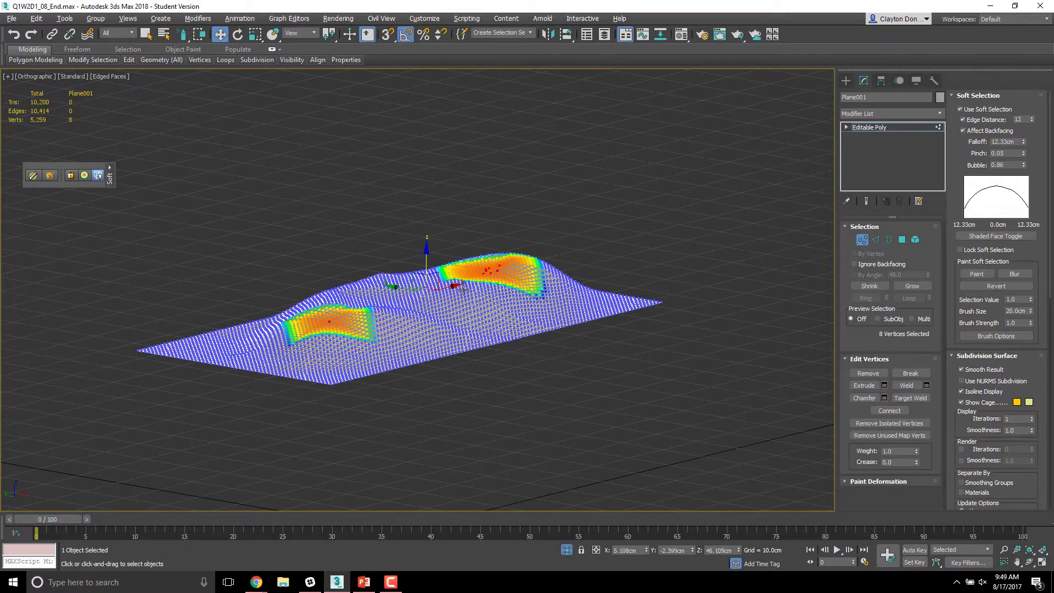
pyautogui.keyDown('alt'); pyautogui.moveTo(464, 292); pyautogui.dragTo(426, 271, button='middle'); pyautogui.keyUp('alt')
pyautogui.click(505, 266)
pyautogui.keyDown('alt'); pyautogui.moveTo(506, 266); pyautogui.dragTo(415, 350, button='middle'); pyautogui.keyUp('alt')
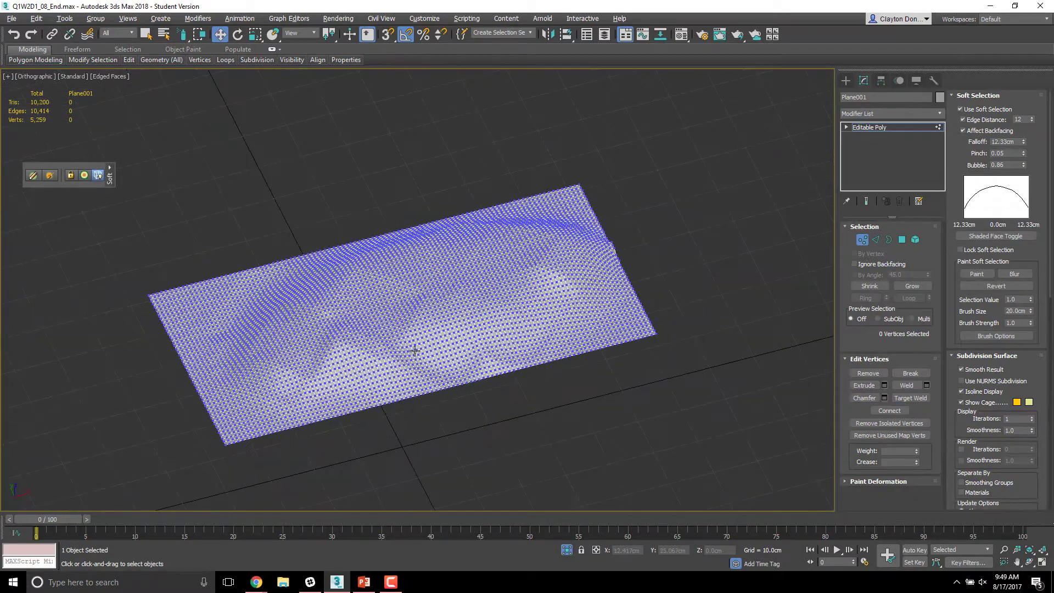
# Step: Rename the plane M_Gold and end its isolation to bring back the treasure chest
pyautogui.click(842, 82)
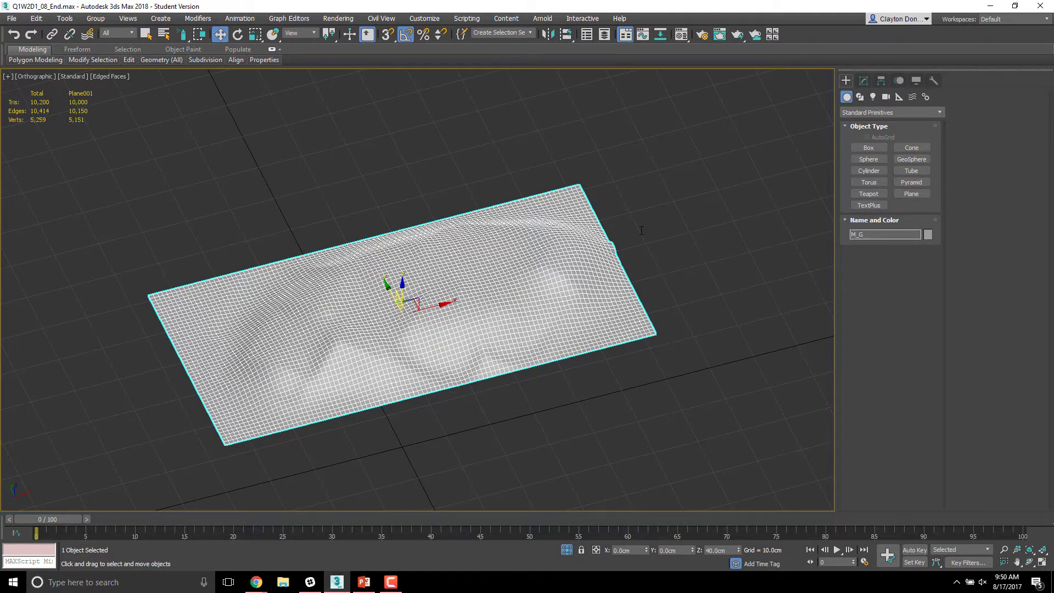
pyautogui.keyDown('alt'); pyautogui.moveTo(555, 377); pyautogui.dragTo(404, 335, button='middle'); pyautogui.keyUp('alt')
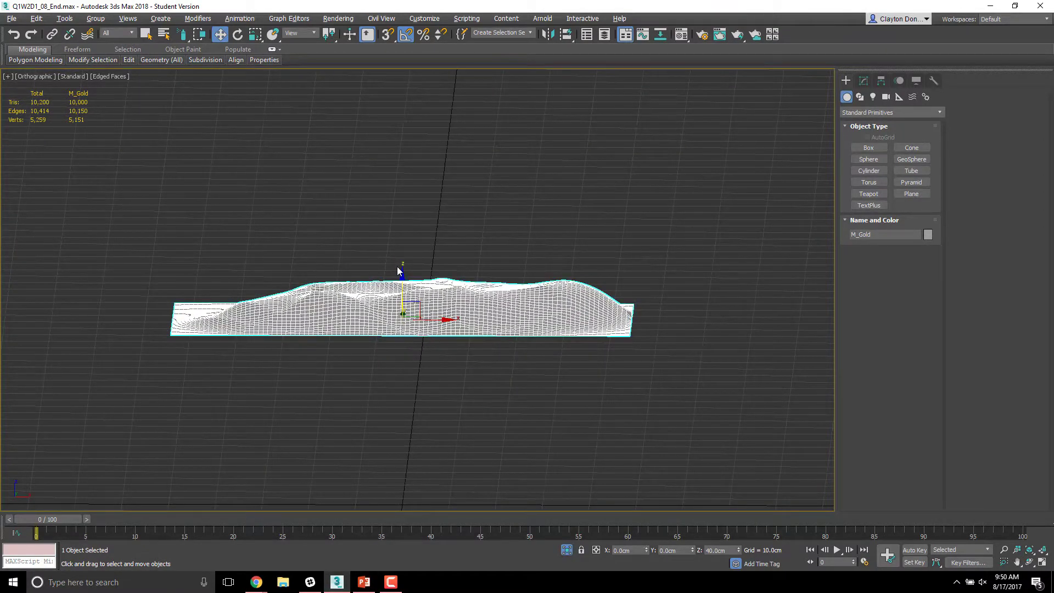
pyautogui.rightClick(480, 314)
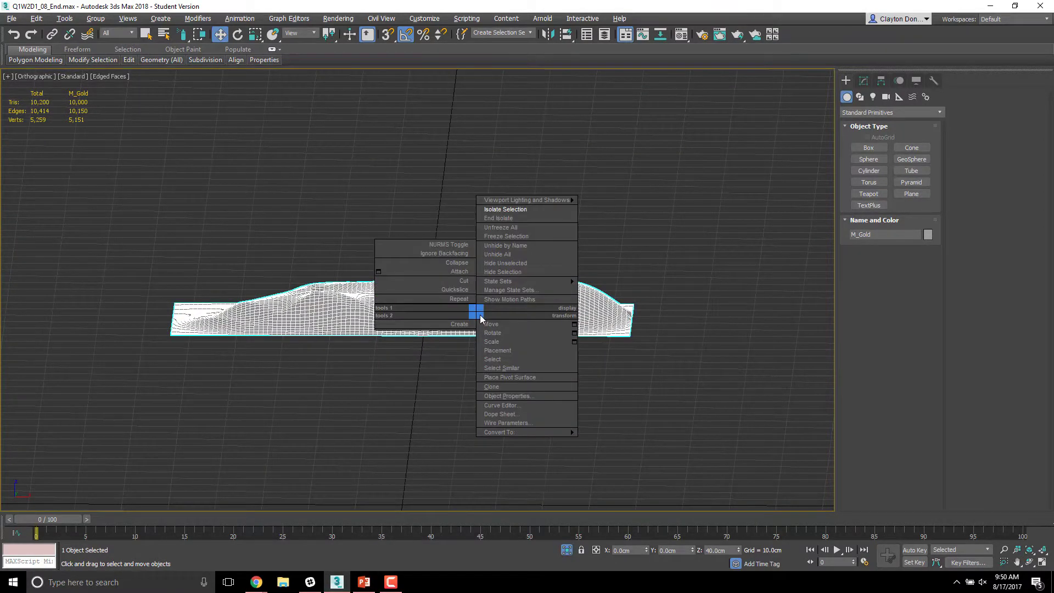
pyautogui.click(511, 218)
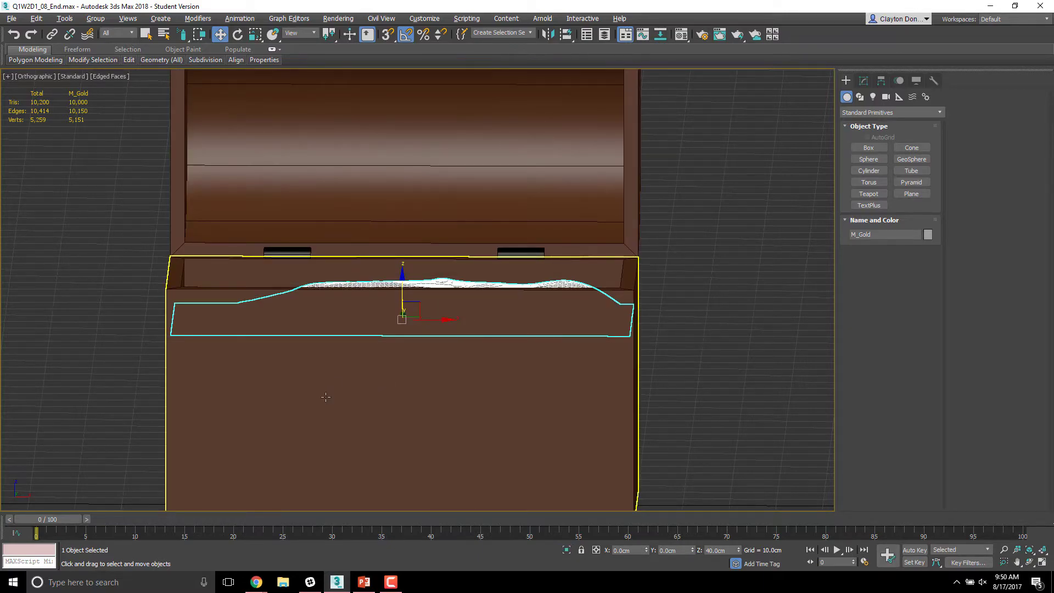
pyautogui.keyDown('alt'); pyautogui.moveTo(326, 397); pyautogui.dragTo(853, 279, button='middle'); pyautogui.keyUp('alt')
pyautogui.click(671, 117)
# Step: Select all vertices of the M_Gold mound inside the chest
pyautogui.keyDown('alt'); pyautogui.moveTo(614, 213); pyautogui.dragTo(571, 288, button='middle'); pyautogui.keyUp('alt')
pyautogui.scroll(-5, 632, 246)
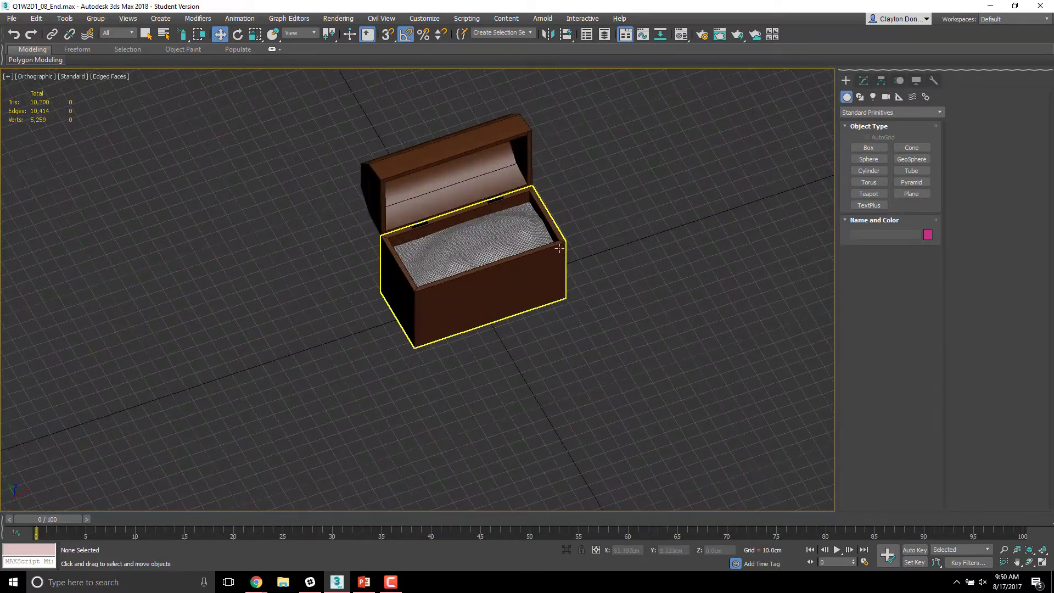
pyautogui.scroll(5, 573, 288)
pyautogui.keyDown('alt'); pyautogui.moveTo(601, 249); pyautogui.dragTo(569, 267, button='middle'); pyautogui.keyUp('alt')
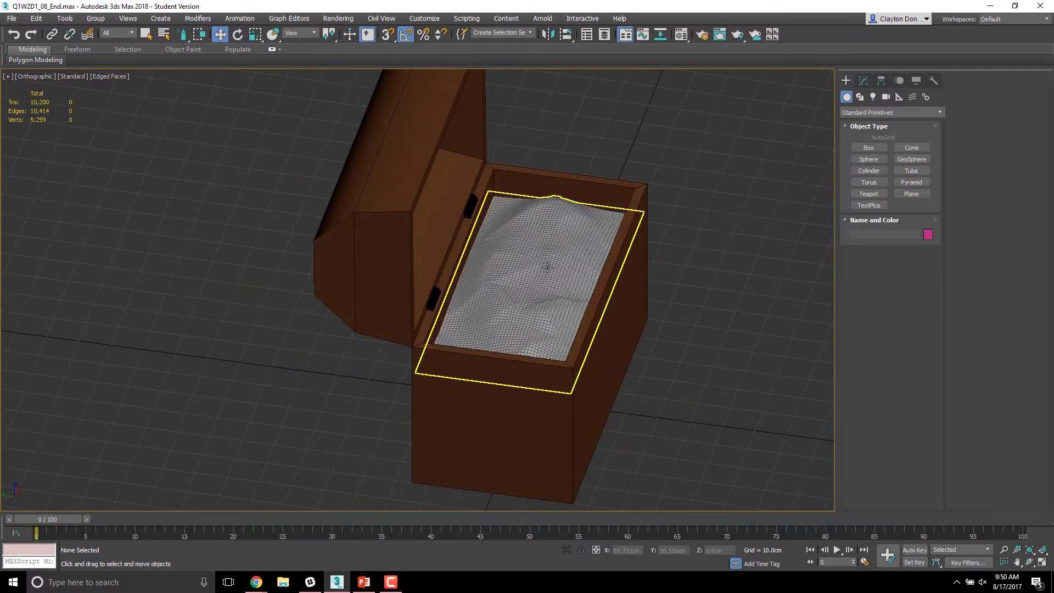
pyautogui.click(548, 268)
pyautogui.moveTo(157, 67)
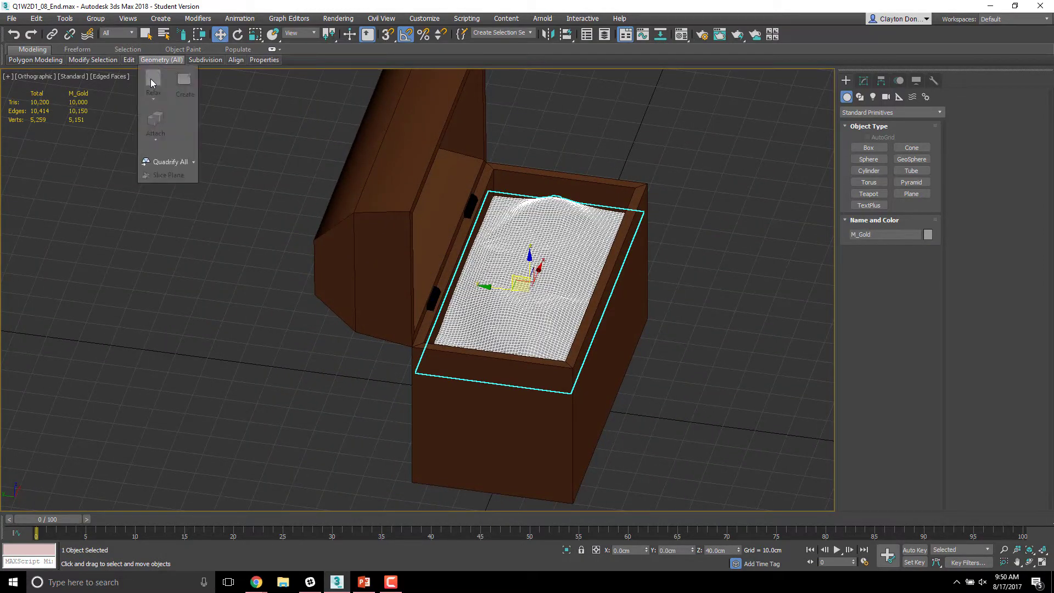
pyautogui.click(861, 97)
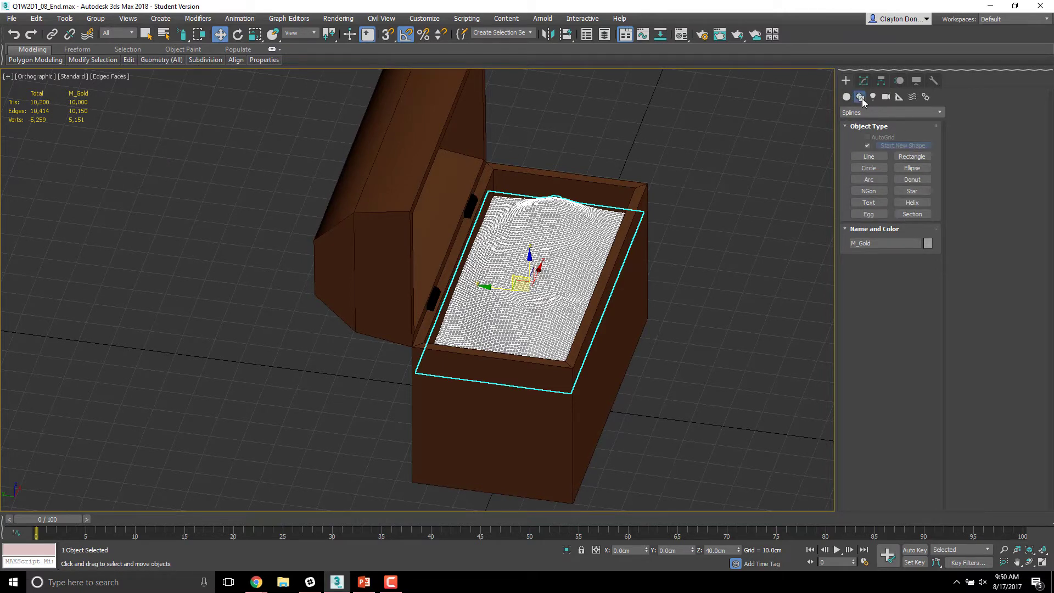
pyautogui.click(863, 80)
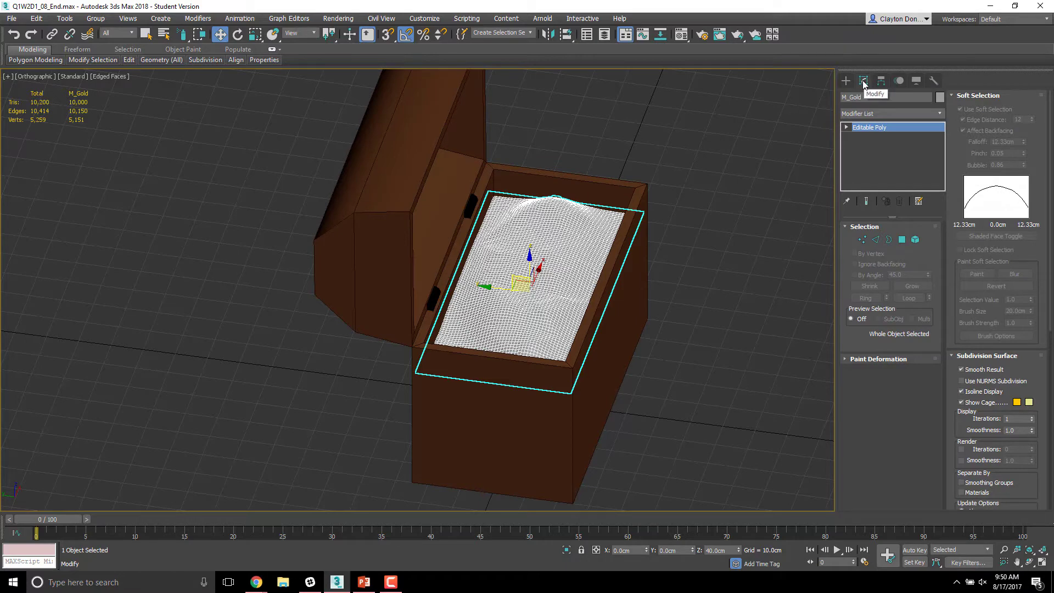
pyautogui.click(863, 240)
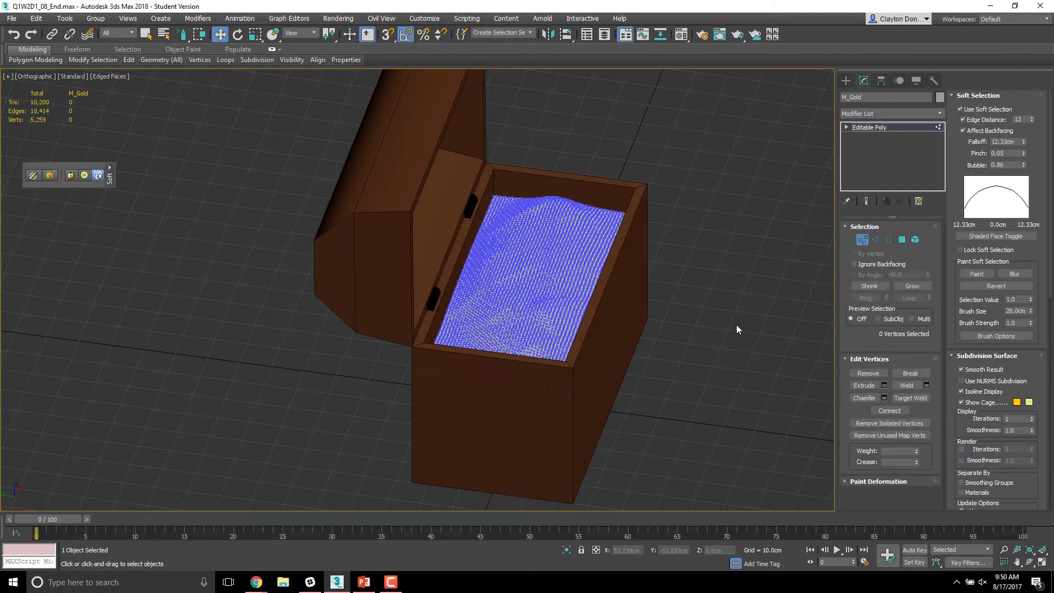
pyautogui.hotkey('ctrl', 'a')
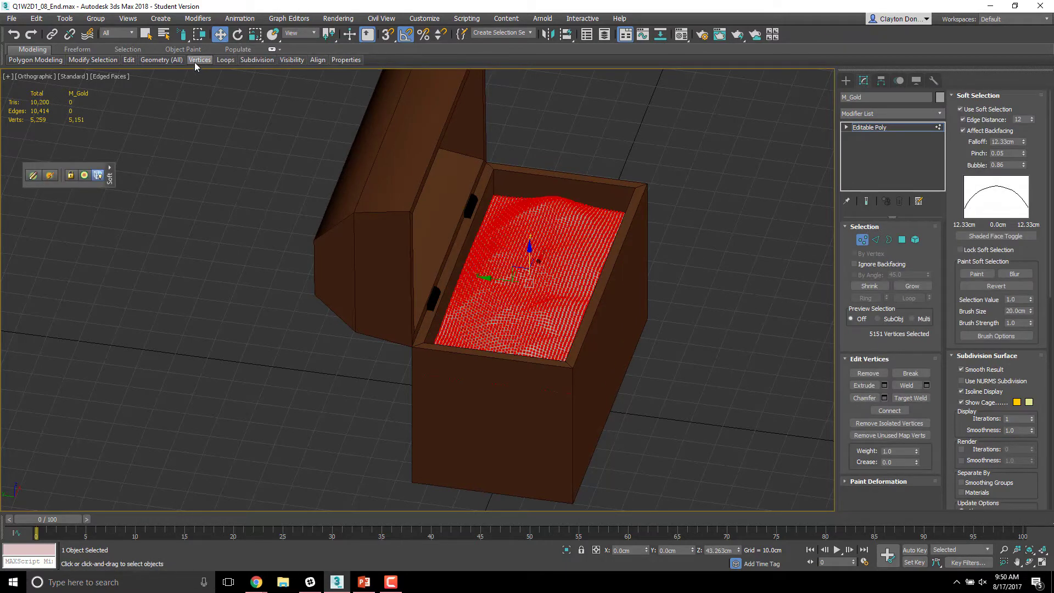
# Step: Apply Relax repeatedly to all of the mound's vertices to soften its bumps, and clear the vertex selection
pyautogui.moveTo(227, 61)
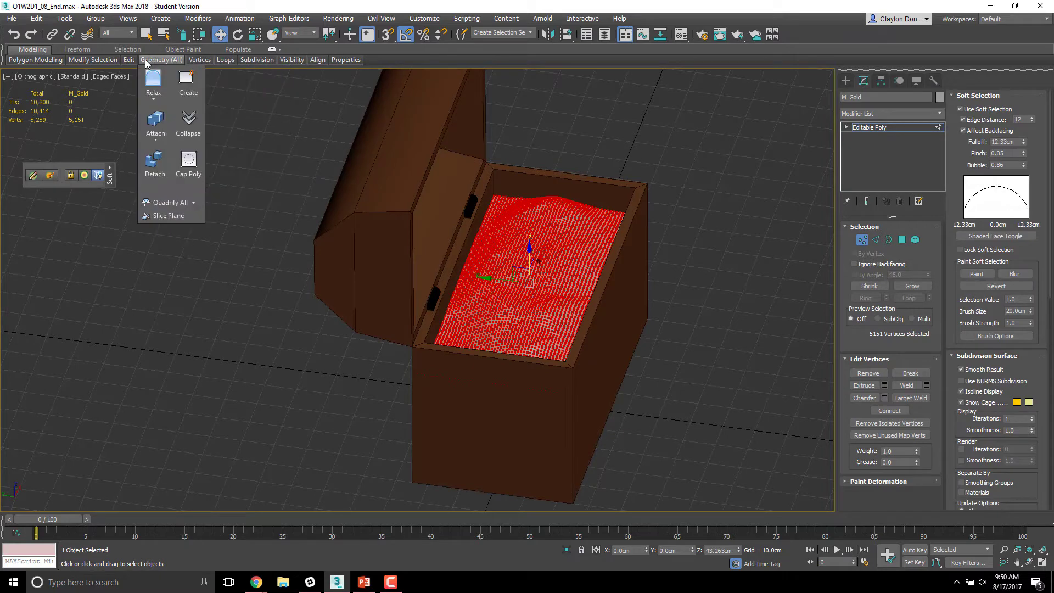
pyautogui.moveTo(130, 60)
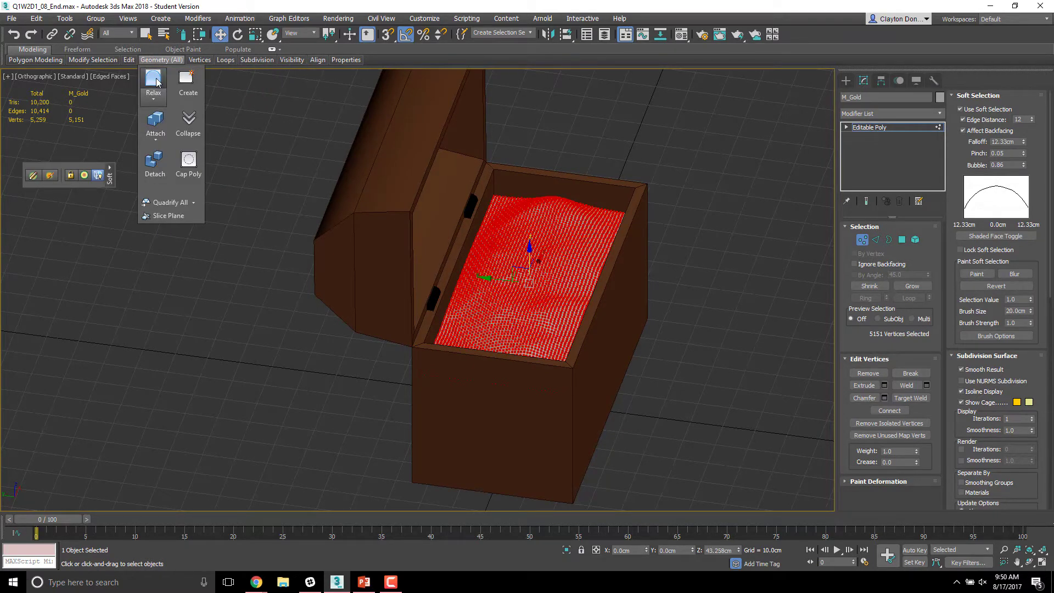
pyautogui.click(157, 82)
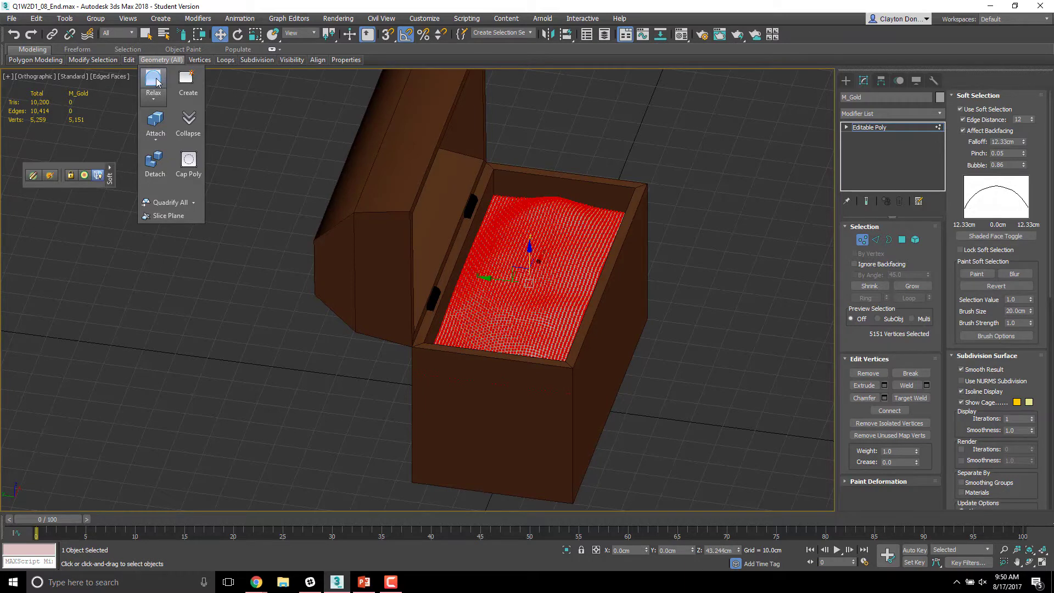
pyautogui.click(690, 264)
pyautogui.keyDown('alt'); pyautogui.moveTo(690, 264); pyautogui.dragTo(565, 258, button='middle'); pyautogui.keyUp('alt')
pyautogui.scroll(3, 630, 264)
pyautogui.keyDown('alt'); pyautogui.moveTo(663, 267); pyautogui.dragTo(512, 241, button='middle'); pyautogui.keyUp('alt')
pyautogui.scroll(-4, 511, 242)
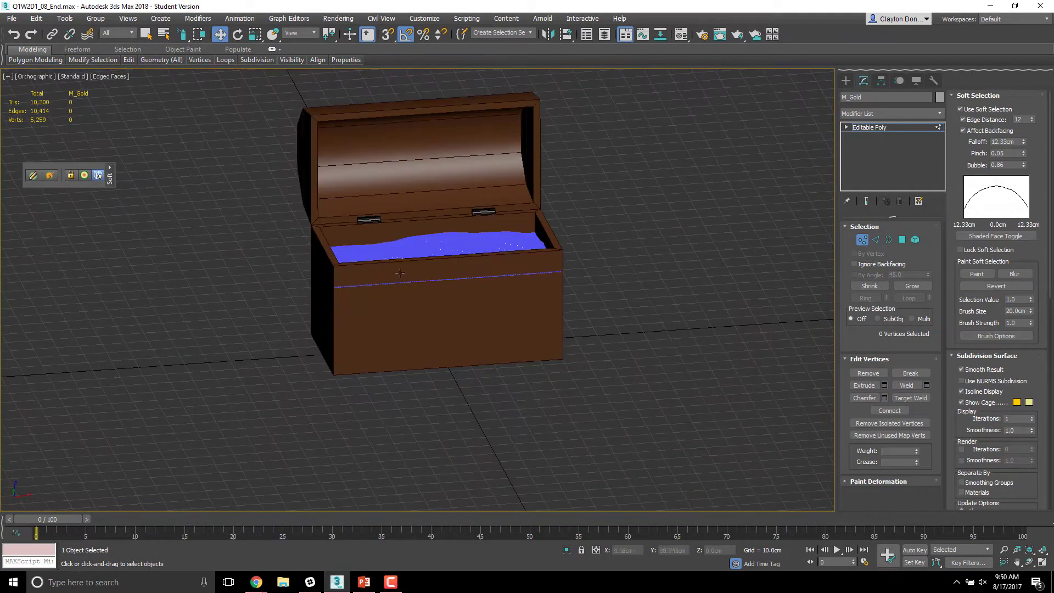
# Step: Leave vertex editing and link the M_Gold mound as a child to the chest's base
pyautogui.click(846, 82)
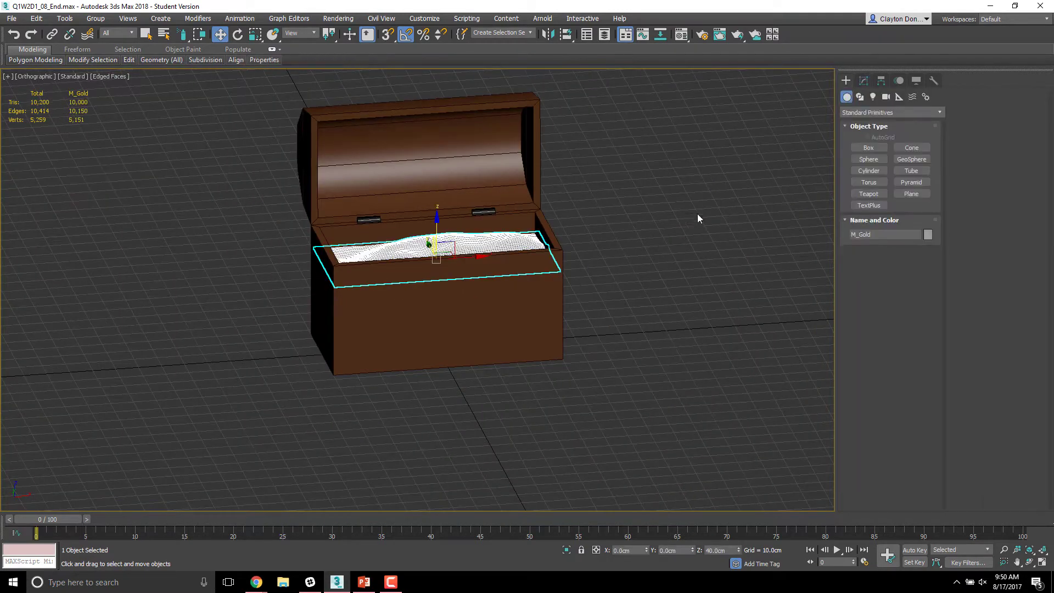
pyautogui.keyDown('alt'); pyautogui.moveTo(316, 379); pyautogui.dragTo(612, 387, button='middle'); pyautogui.keyUp('alt')
pyautogui.click(612, 386)
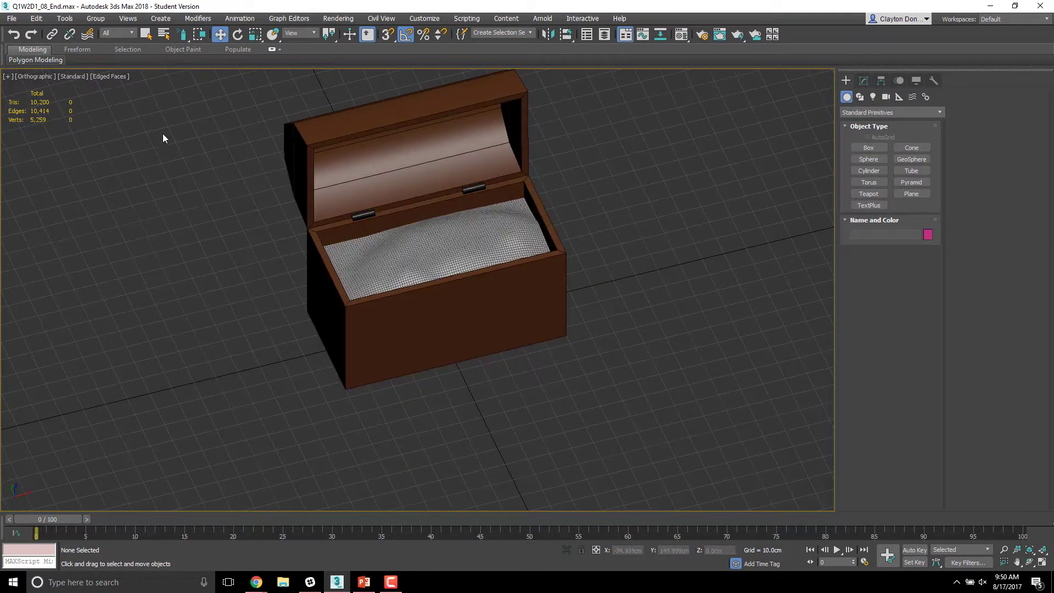
pyautogui.click(53, 36)
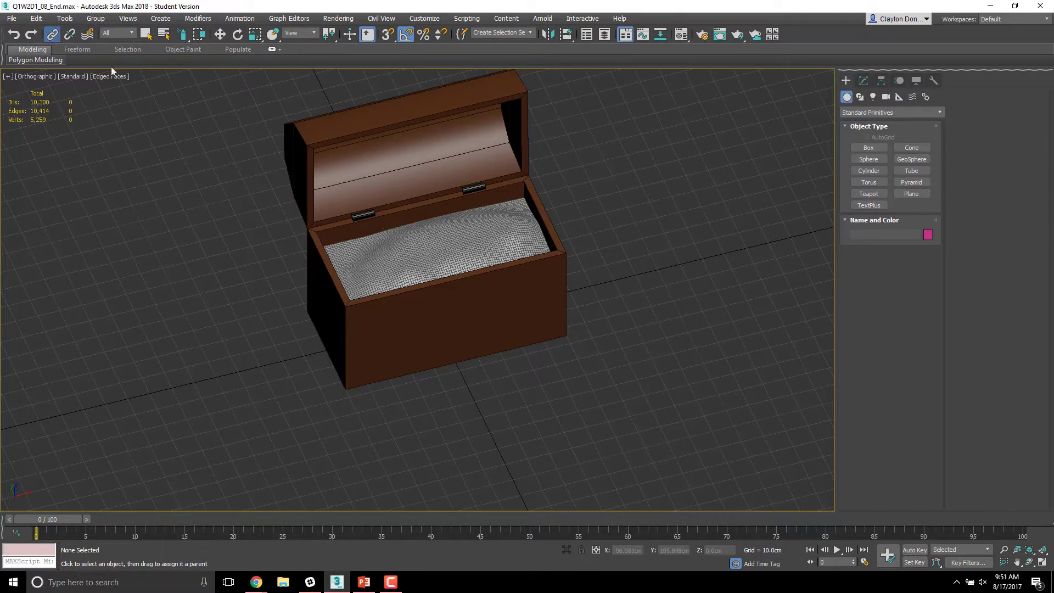
pyautogui.moveTo(426, 256); pyautogui.dragTo(467, 320)
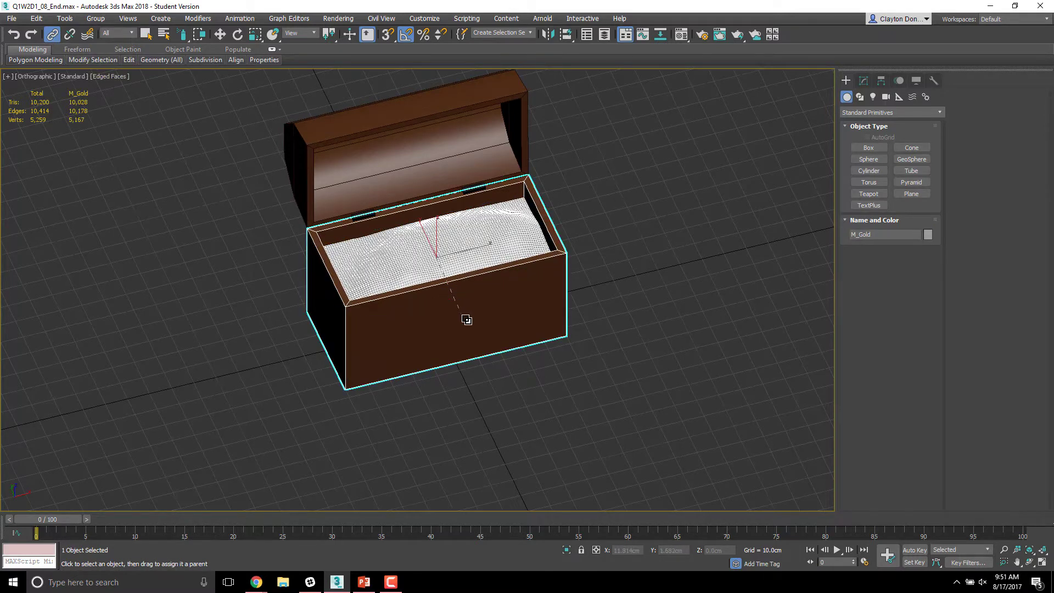
# Step: End linking, select the chest's base and examine the gold mound inside it from several angles
pyautogui.press('q')
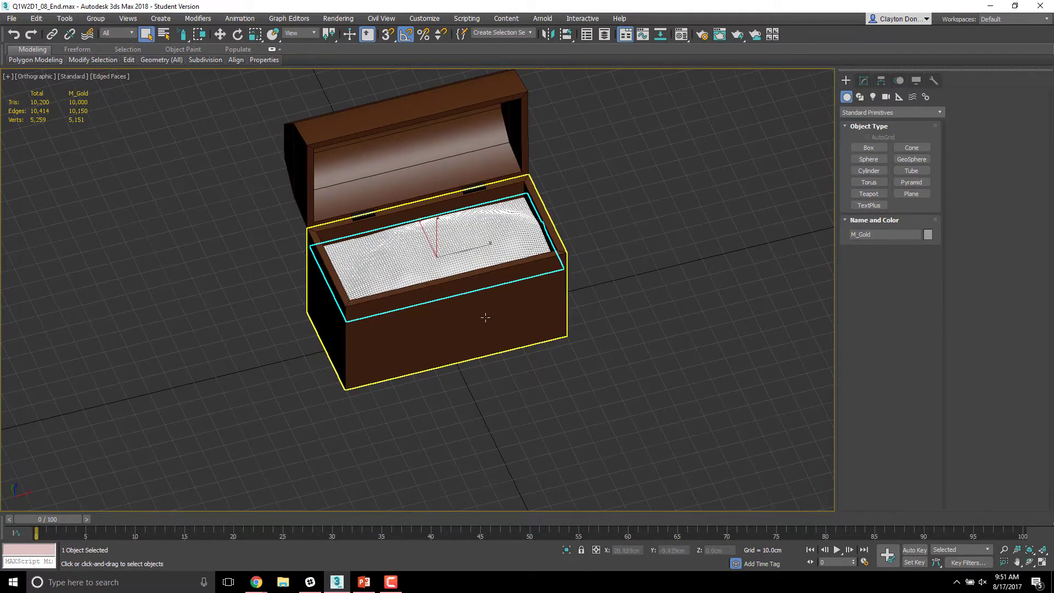
pyautogui.click(485, 318)
pyautogui.press('w')
pyautogui.keyDown('alt'); pyautogui.moveTo(452, 392); pyautogui.dragTo(555, 314, button='middle'); pyautogui.keyUp('alt')
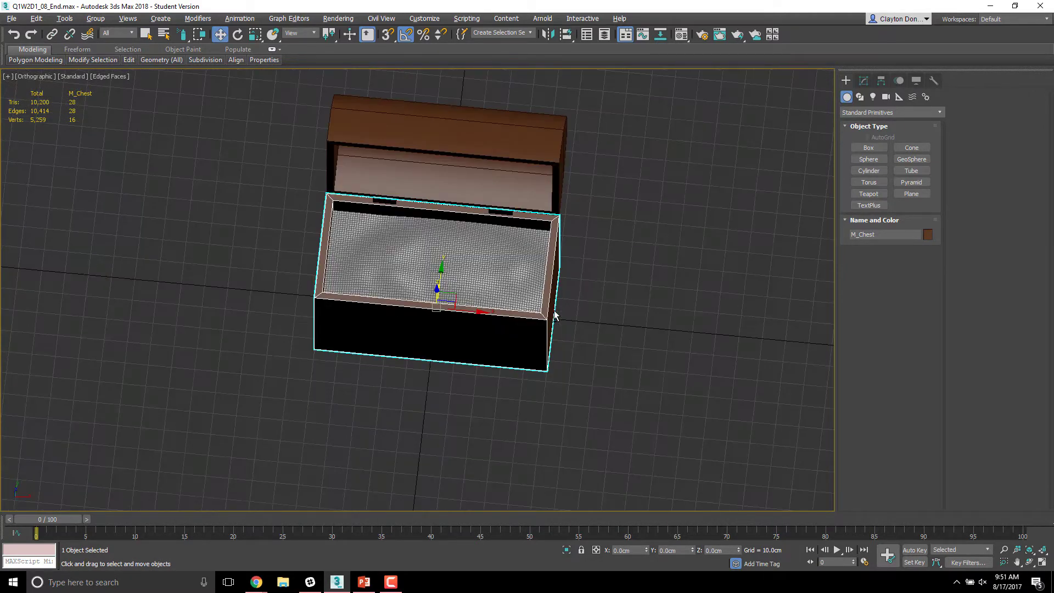
pyautogui.keyDown('alt'); pyautogui.moveTo(429, 308); pyautogui.dragTo(461, 273, button='middle'); pyautogui.keyUp('alt')
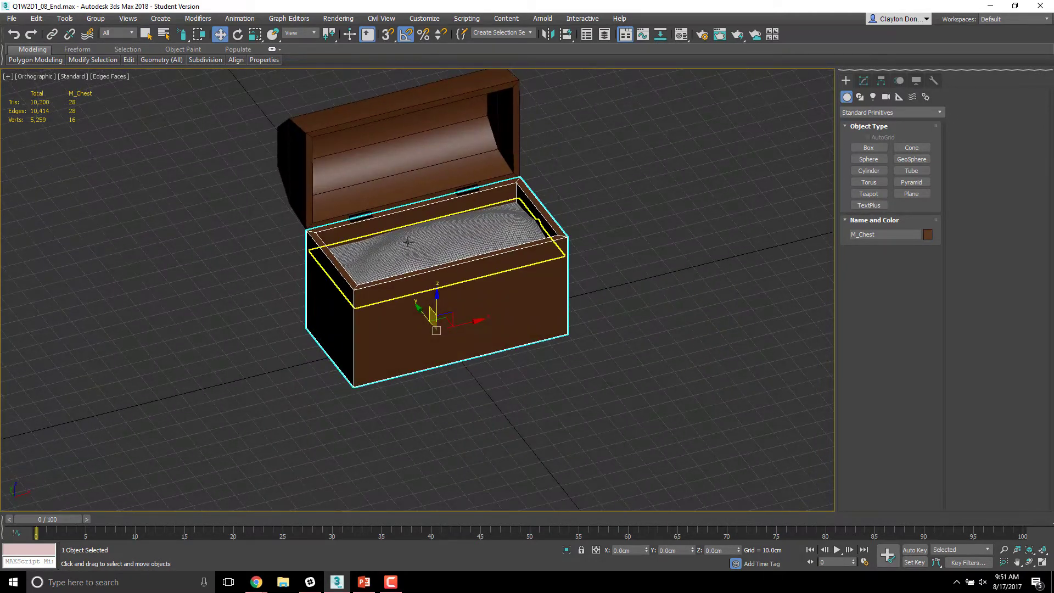
pyautogui.keyDown('alt'); pyautogui.moveTo(466, 232); pyautogui.dragTo(468, 255, button='middle'); pyautogui.keyUp('alt')
pyautogui.scroll(2, 494, 242)
pyautogui.moveTo(580, 248); pyautogui.dragTo(571, 285, button='middle')
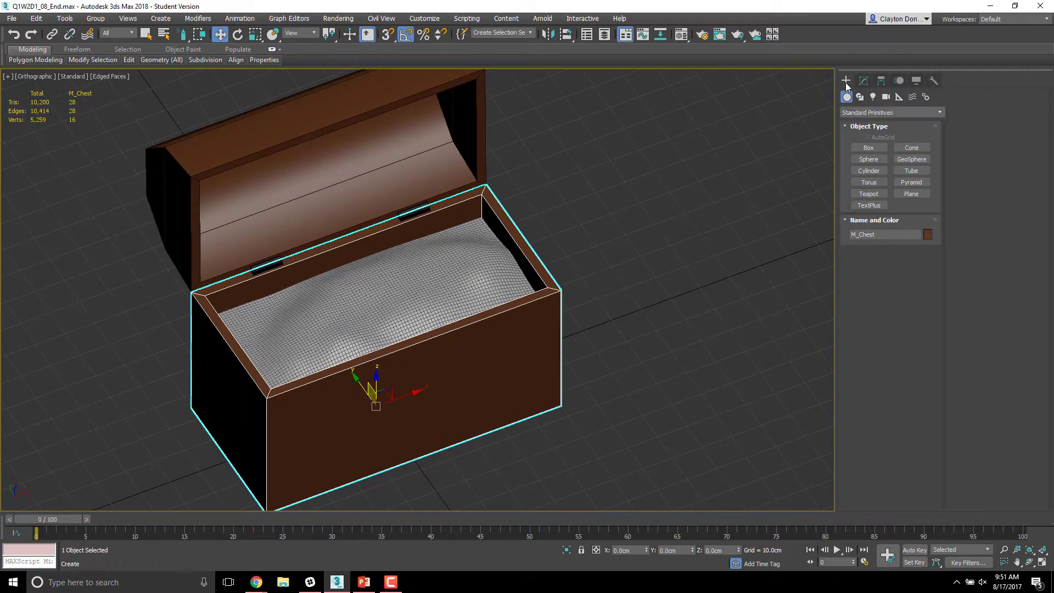
# Step: Create a Tetra-family Hedra extended primitive with a radius of about 12.7 cm on the ground beside the chest
pyautogui.click(865, 112)
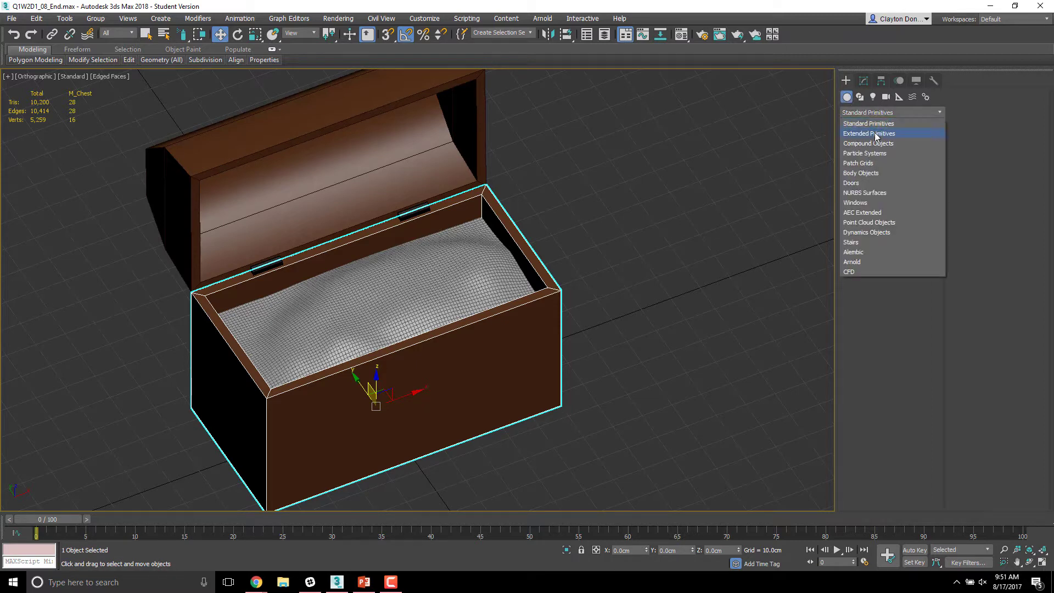
pyautogui.click(877, 135)
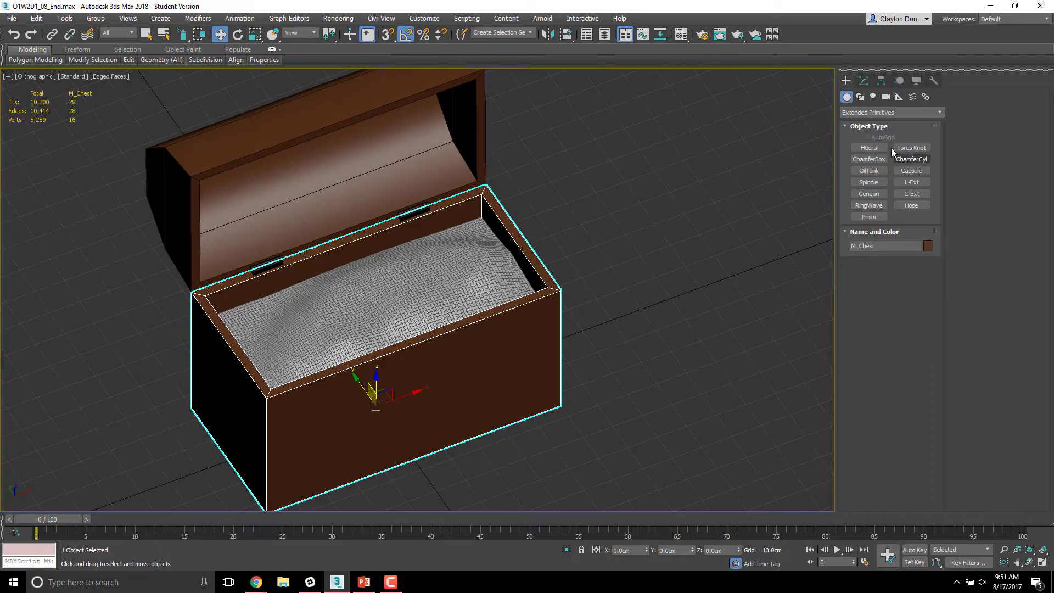
pyautogui.keyDown('alt'); pyautogui.moveTo(729, 204); pyautogui.dragTo(742, 186, button='middle'); pyautogui.keyUp('alt')
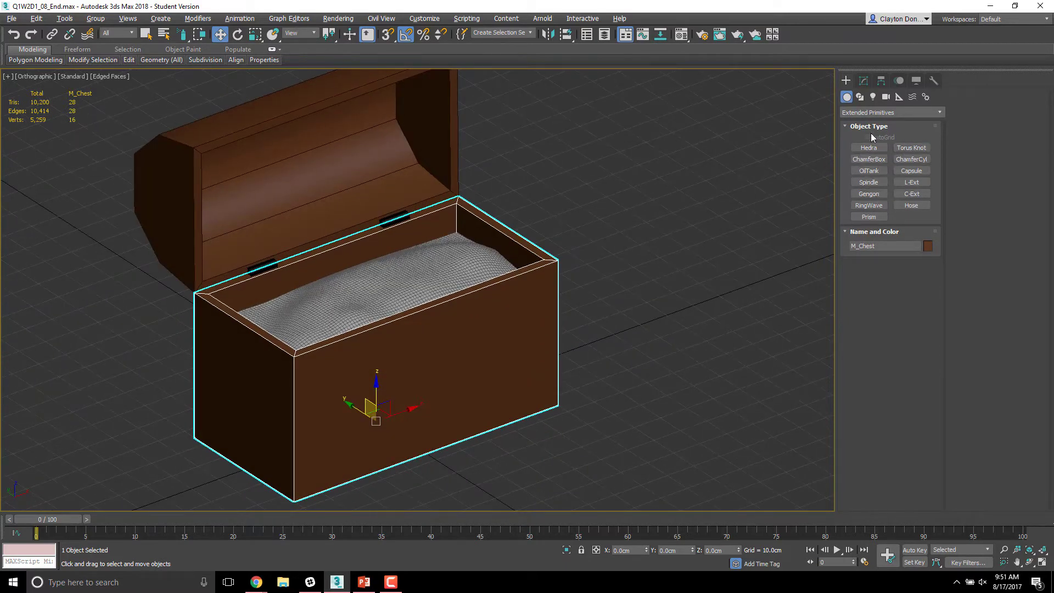
pyautogui.click(869, 148)
pyautogui.moveTo(765, 271); pyautogui.dragTo(654, 307, button='middle')
pyautogui.moveTo(609, 299); pyautogui.dragTo(619, 314)
pyautogui.keyDown('alt'); pyautogui.moveTo(619, 314); pyautogui.dragTo(649, 329, button='middle'); pyautogui.keyUp('alt')
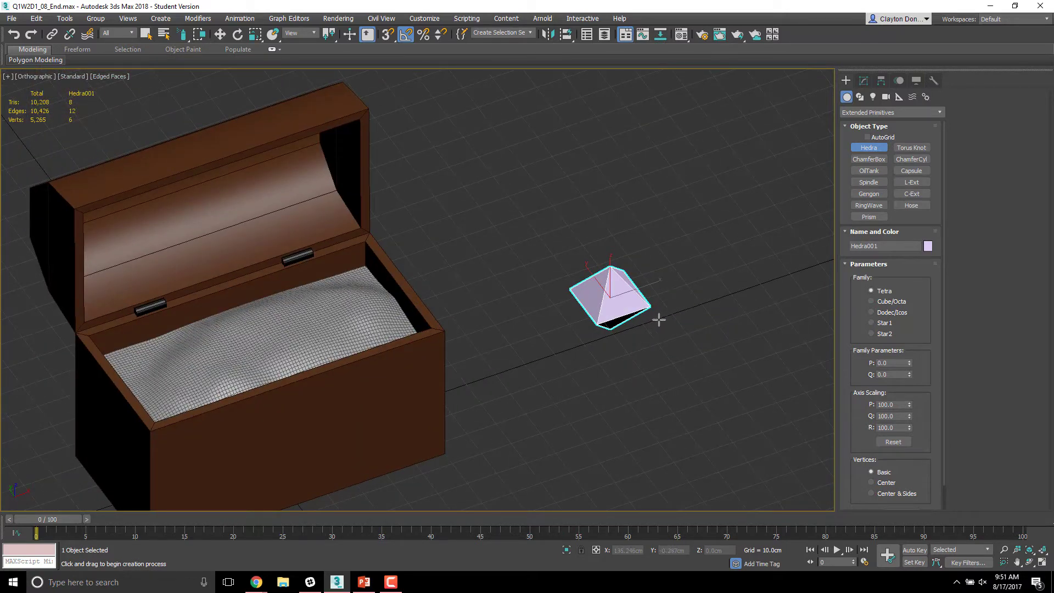
# Step: Scale the hedra down uniformly to a little over half its size, working in the front view
pyautogui.press('f')
pyautogui.moveTo(619, 324); pyautogui.dragTo(641, 398, button='middle')
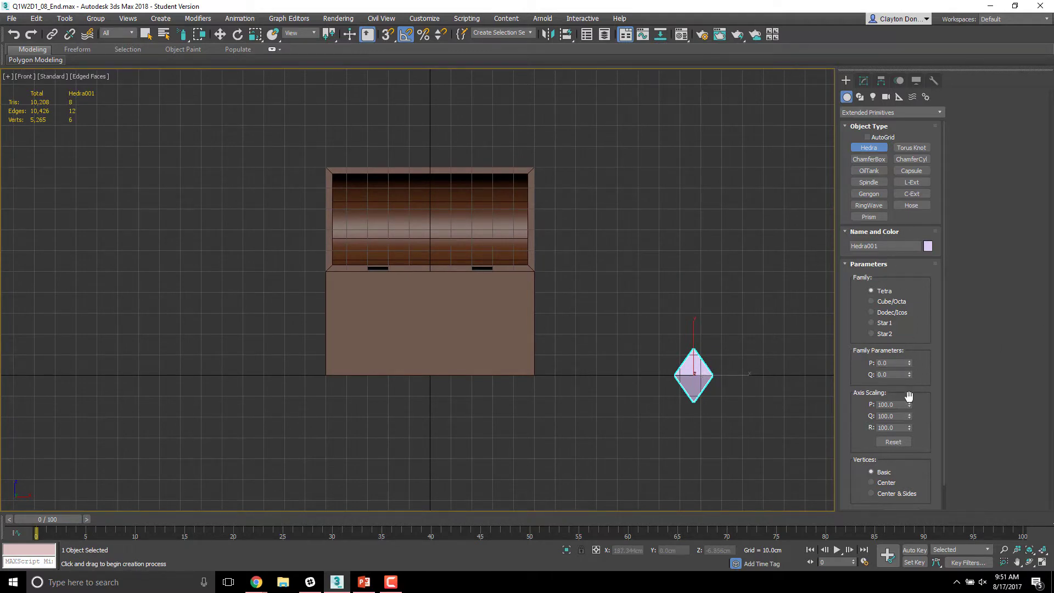
pyautogui.moveTo(916, 428); pyautogui.dragTo(921, 361)
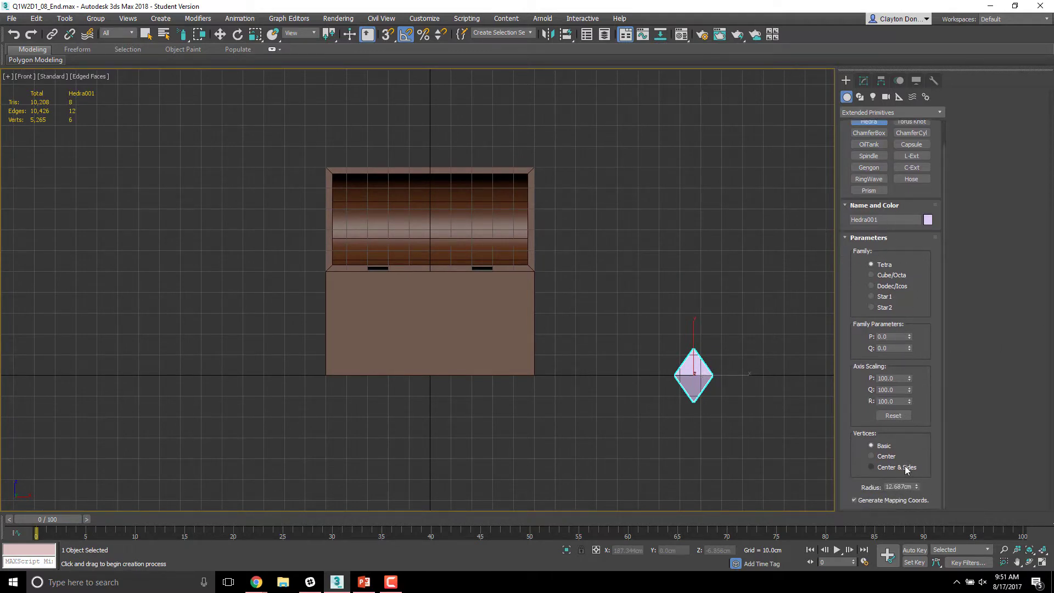
pyautogui.press('e')
pyautogui.press('r')
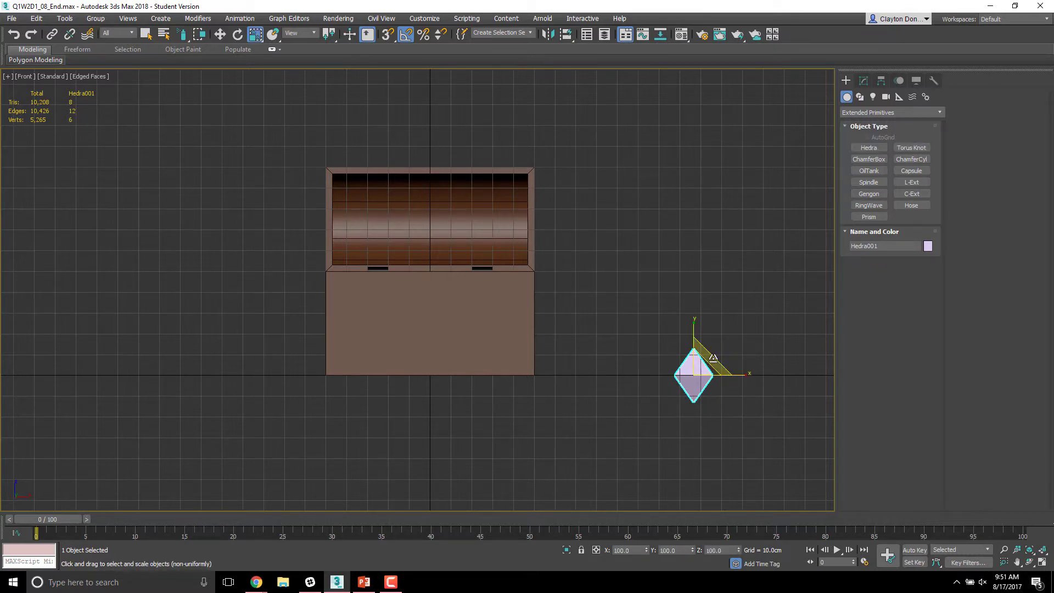
pyautogui.moveTo(701, 368); pyautogui.dragTo(685, 414)
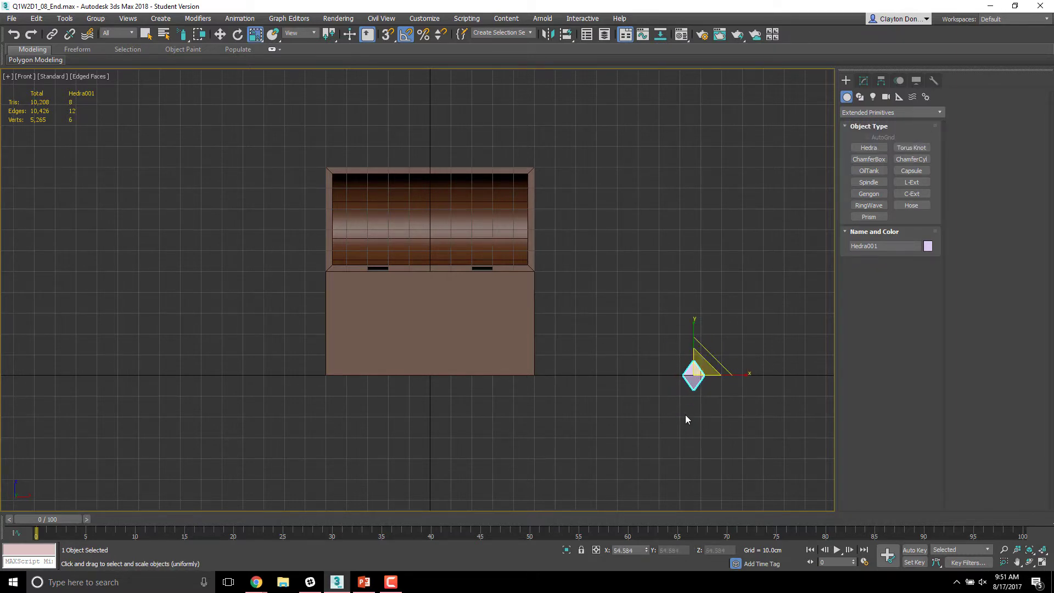
# Step: Move the hedra from the ground up into the chest, over the right part of the gold mound
pyautogui.press('w')
pyautogui.moveTo(708, 365); pyautogui.dragTo(504, 267)
pyautogui.keyDown('alt'); pyautogui.moveTo(395, 260); pyautogui.dragTo(466, 241, button='middle'); pyautogui.keyUp('alt')
pyautogui.scroll(4, 491, 279)
# Step: Rotate the hedra -45 degrees about Y and tilt it about its X axis so it sits at an angle
pyautogui.press('e')
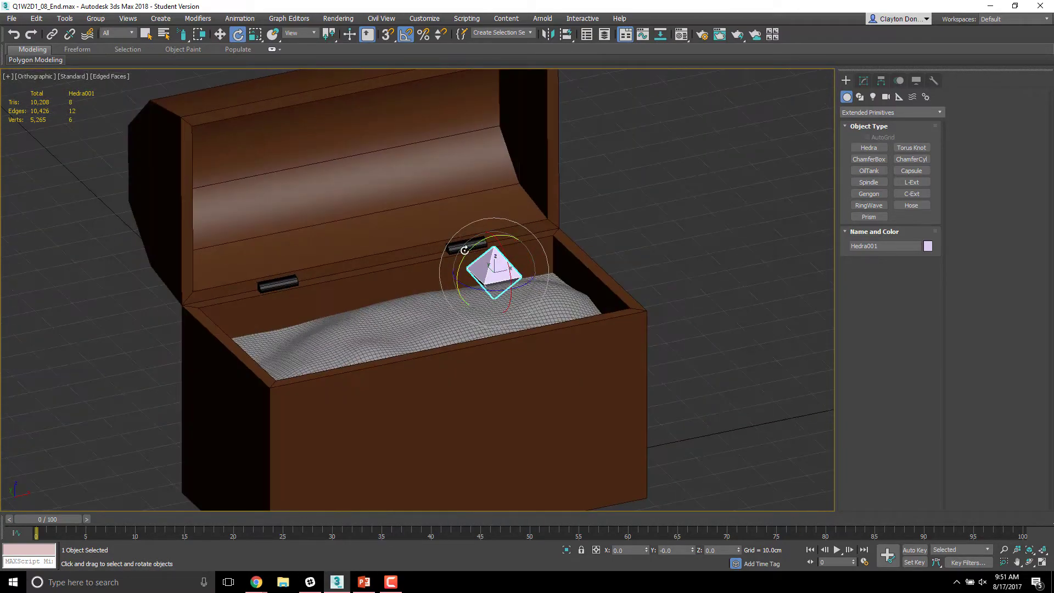
pyautogui.moveTo(467, 242); pyautogui.dragTo(448, 254)
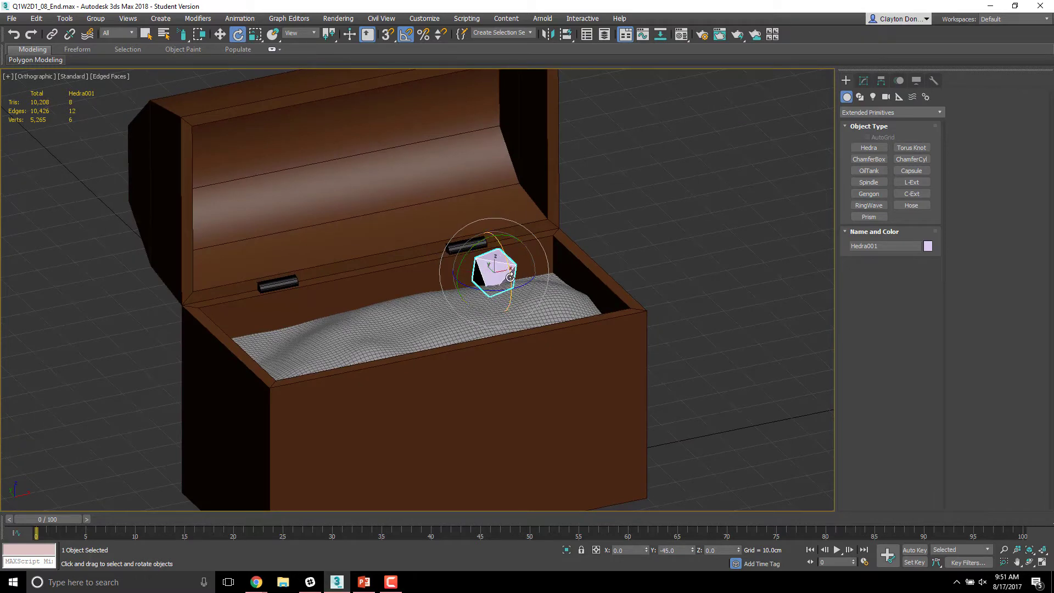
pyautogui.moveTo(511, 276); pyautogui.dragTo(509, 263)
pyautogui.keyDown('alt'); pyautogui.moveTo(509, 263); pyautogui.dragTo(504, 268, button='middle'); pyautogui.keyUp('alt')
pyautogui.press('r')
# Step: Position the hedra on the mound's back right area at about X 28.2, Y 14.2, Z 46.3 cm
pyautogui.press('w')
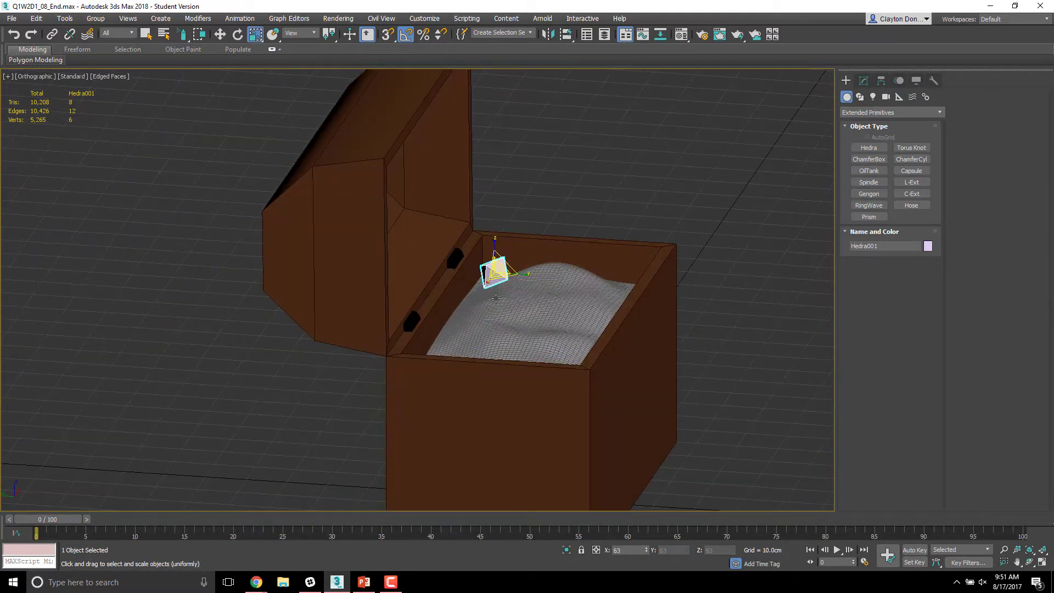
pyautogui.scroll(6, 503, 266)
pyautogui.moveTo(475, 249); pyautogui.dragTo(488, 255)
pyautogui.keyDown('alt'); pyautogui.moveTo(611, 250); pyautogui.dragTo(642, 235, button='middle'); pyautogui.keyUp('alt')
pyautogui.scroll(-5, 644, 237)
pyautogui.keyDown('alt'); pyautogui.moveTo(438, 324); pyautogui.dragTo(550, 335, button='middle'); pyautogui.keyUp('alt')
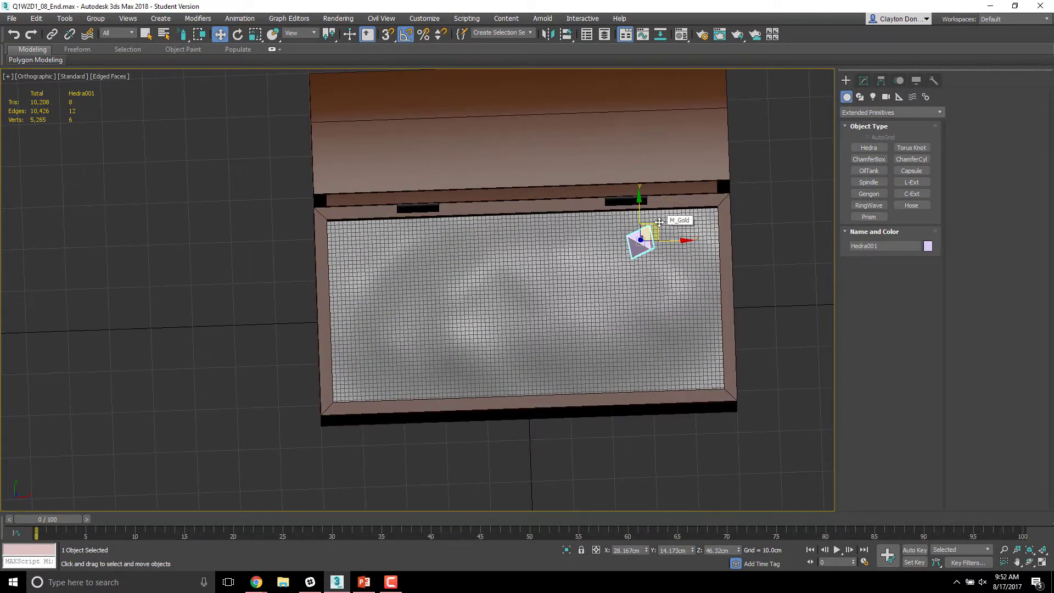
# Step: Clone the hedra as a single instance to the mound's left part, at about X -31.6, Y 0.5 cm
pyautogui.moveTo(659, 222)
pyautogui.keyDown('shift'); pyautogui.mouseDown()
pyautogui.moveTo(560, 242)
pyautogui.moveTo(441, 290)
pyautogui.mouseUp(); pyautogui.keyUp('shift')
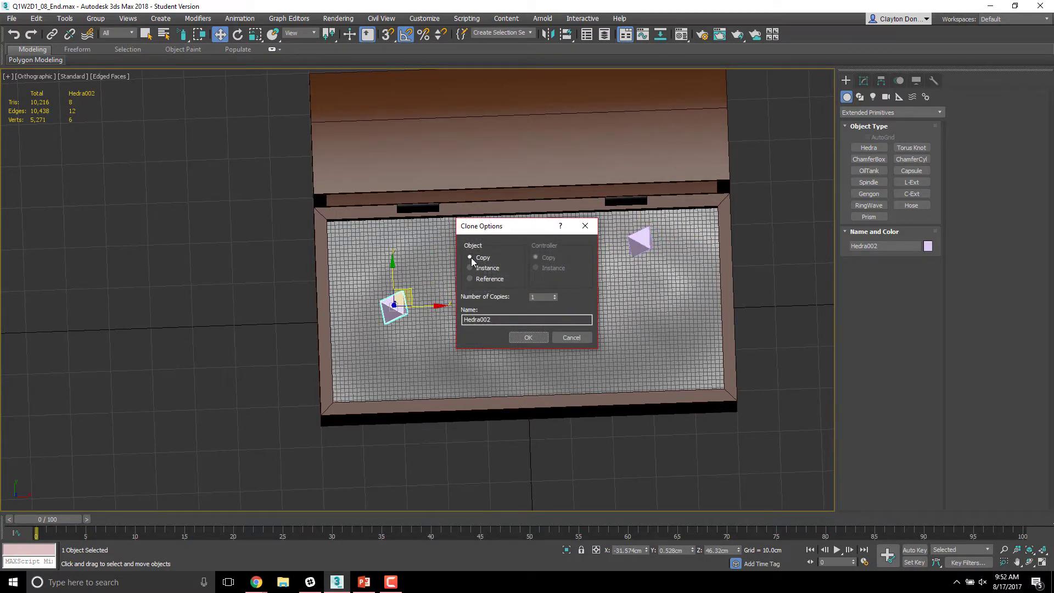
pyautogui.click(536, 338)
pyautogui.keyDown('alt'); pyautogui.moveTo(619, 342); pyautogui.dragTo(629, 281, button='middle'); pyautogui.keyUp('alt')
pyautogui.click(644, 268)
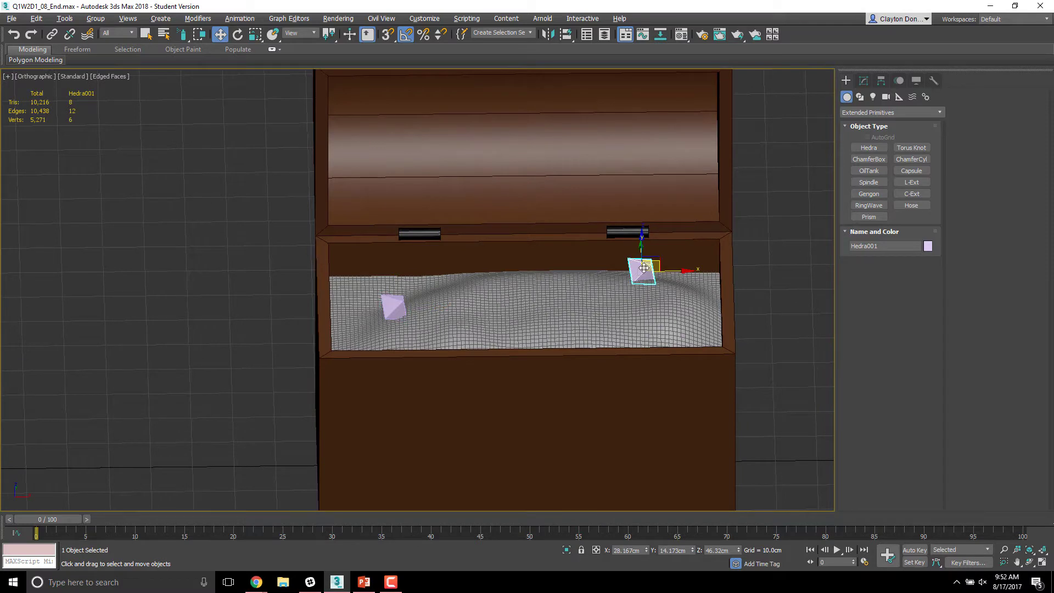
# Step: Try the Cube/Octa and Star1 families on the instanced hedras, and return them to Tetra
pyautogui.click(393, 306)
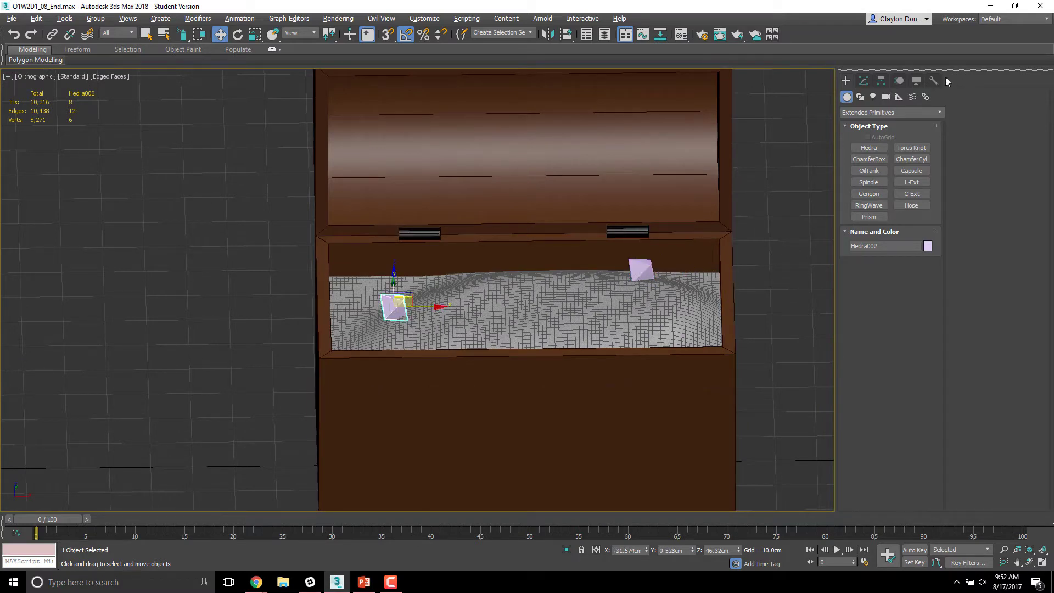
pyautogui.click(863, 80)
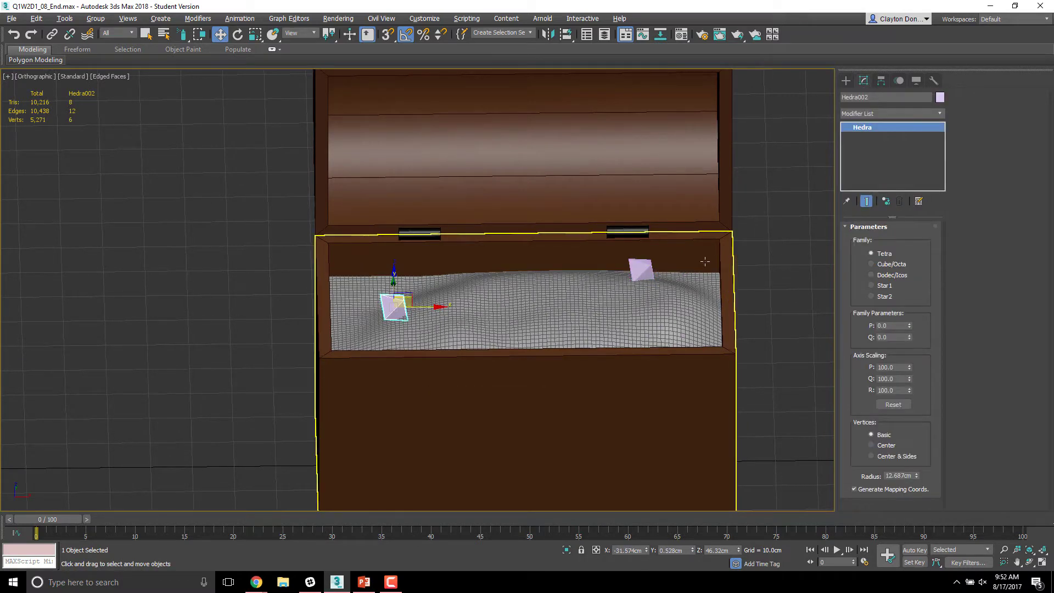
pyautogui.click(872, 265)
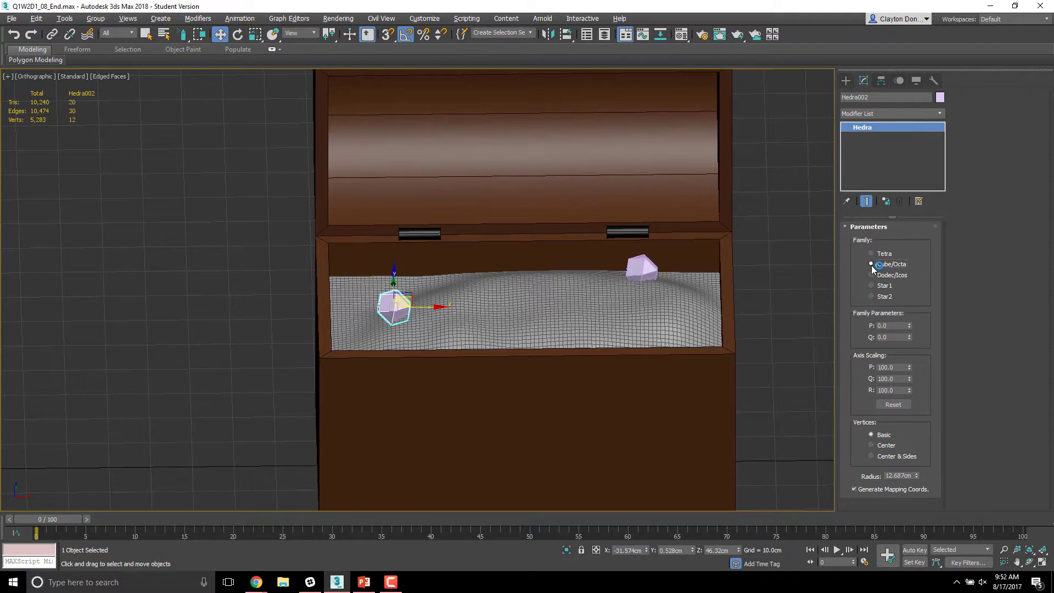
pyautogui.keyDown('alt'); pyautogui.moveTo(468, 318); pyautogui.dragTo(438, 295, button='middle'); pyautogui.keyUp('alt')
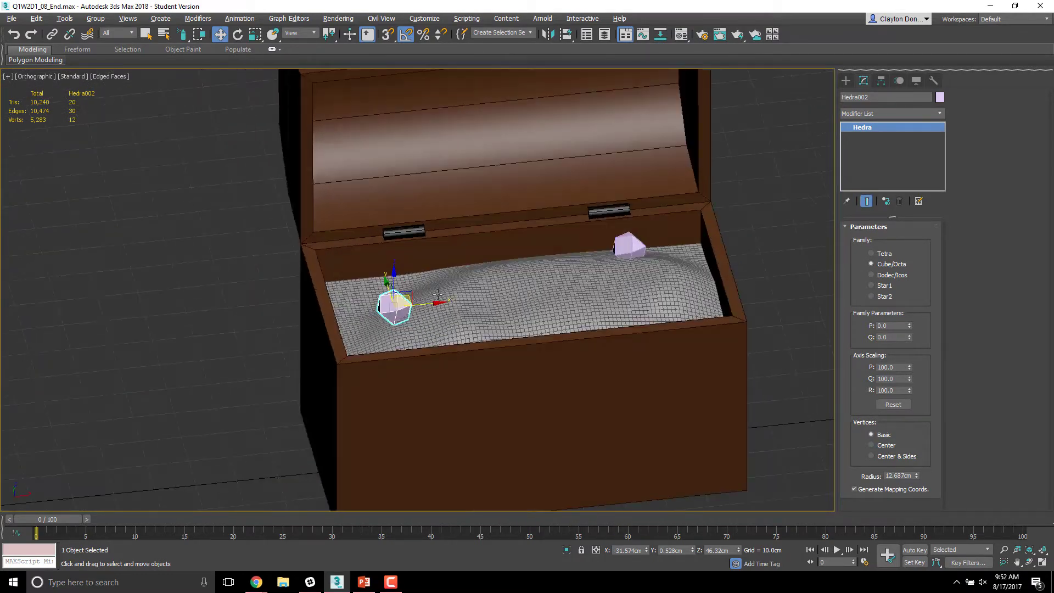
pyautogui.click(874, 286)
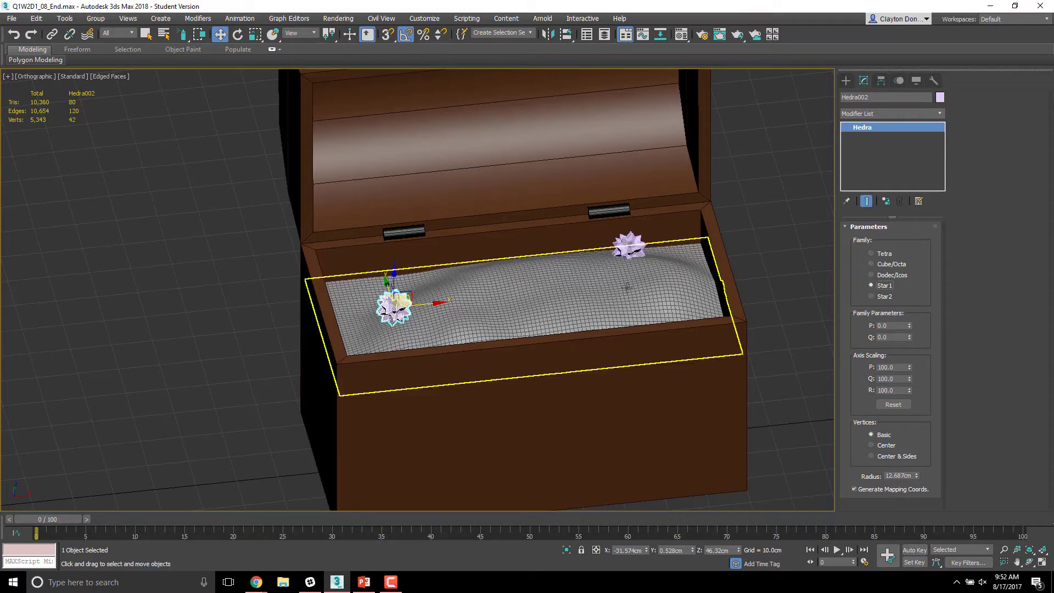
pyautogui.click(871, 254)
# Step: Clone the left hedra as an independent copy named M_Emerald near the mound's middle, at about X 7.7 cm
pyautogui.keyDown('alt'); pyautogui.moveTo(648, 258); pyautogui.dragTo(499, 369, button='middle'); pyautogui.keyUp('alt')
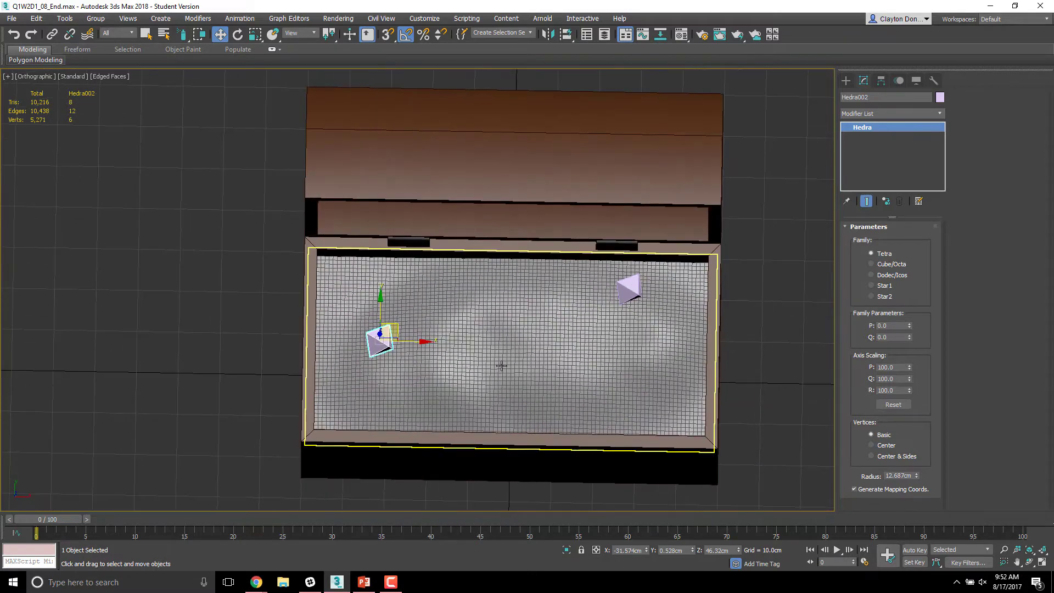
pyautogui.keyDown('shift'); pyautogui.moveTo(416, 343); pyautogui.dragTo(582, 342); pyautogui.keyUp('shift')
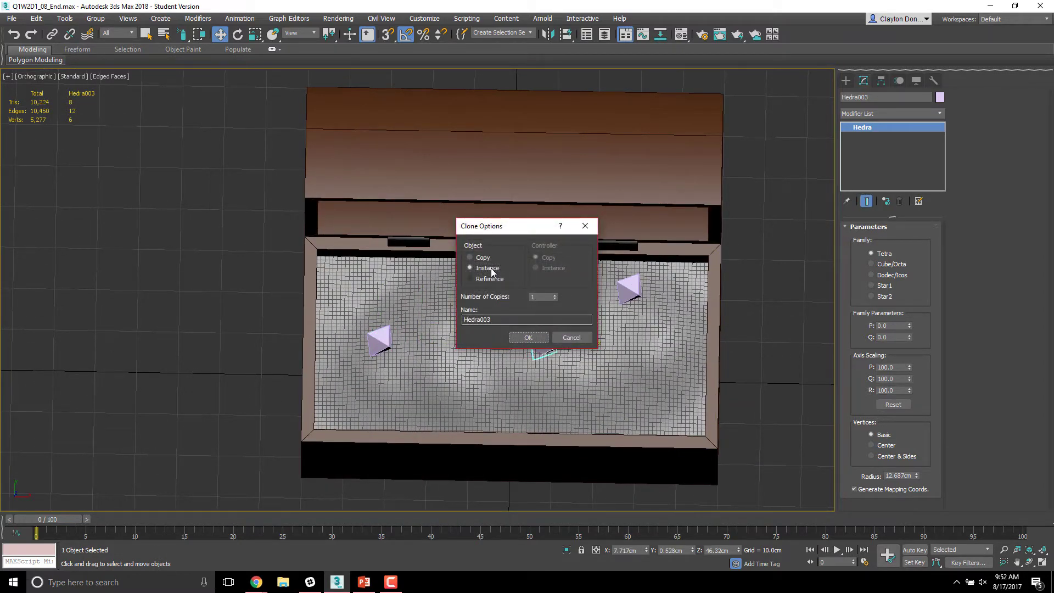
pyautogui.click(471, 258)
pyautogui.moveTo(527, 320); pyautogui.dragTo(389, 313)
pyautogui.write('M')
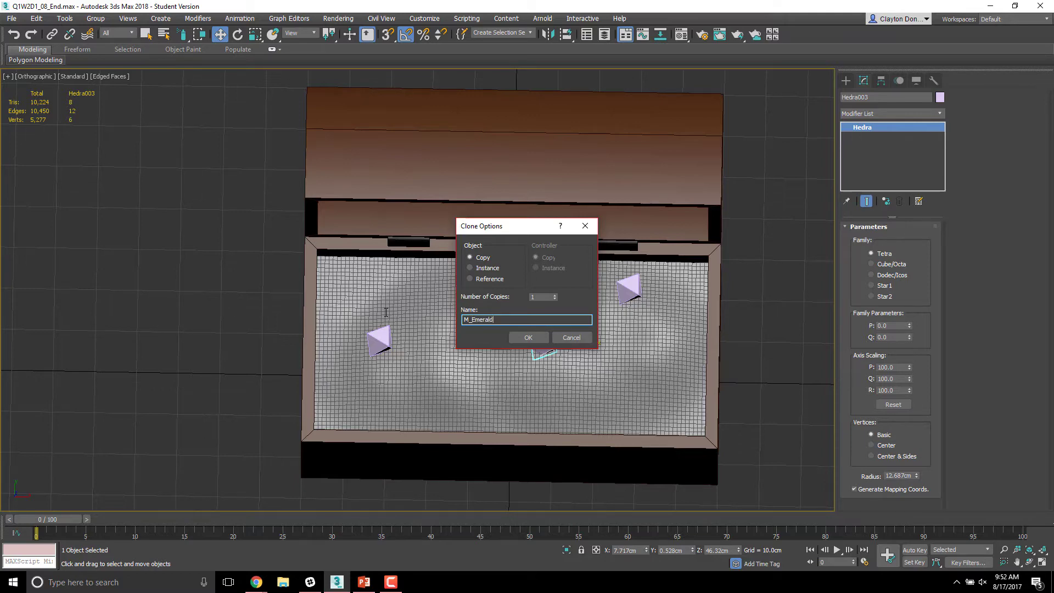
pyautogui.write('_Emerald')
pyautogui.click(528, 337)
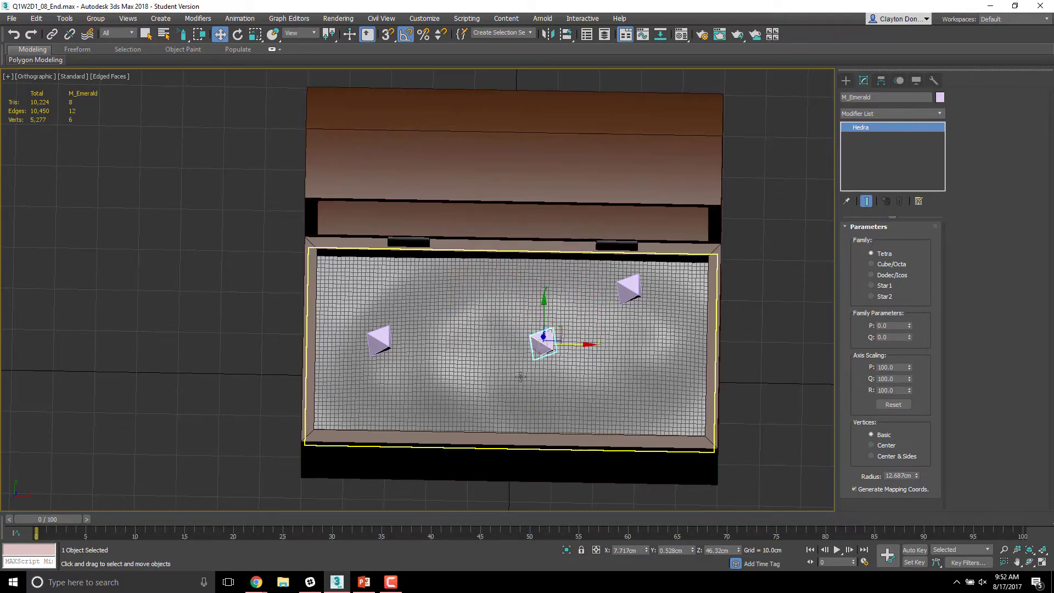
# Step: Rename the original hedra at the mound's back right M_Ruby1
pyautogui.moveTo(541, 346)
pyautogui.keyDown('alt'); pyautogui.mouseDown(button='middle')
pyautogui.moveTo(631, 352)
pyautogui.moveTo(593, 335)
pyautogui.mouseUp(button='middle'); pyautogui.keyUp('alt')
pyautogui.click(579, 286)
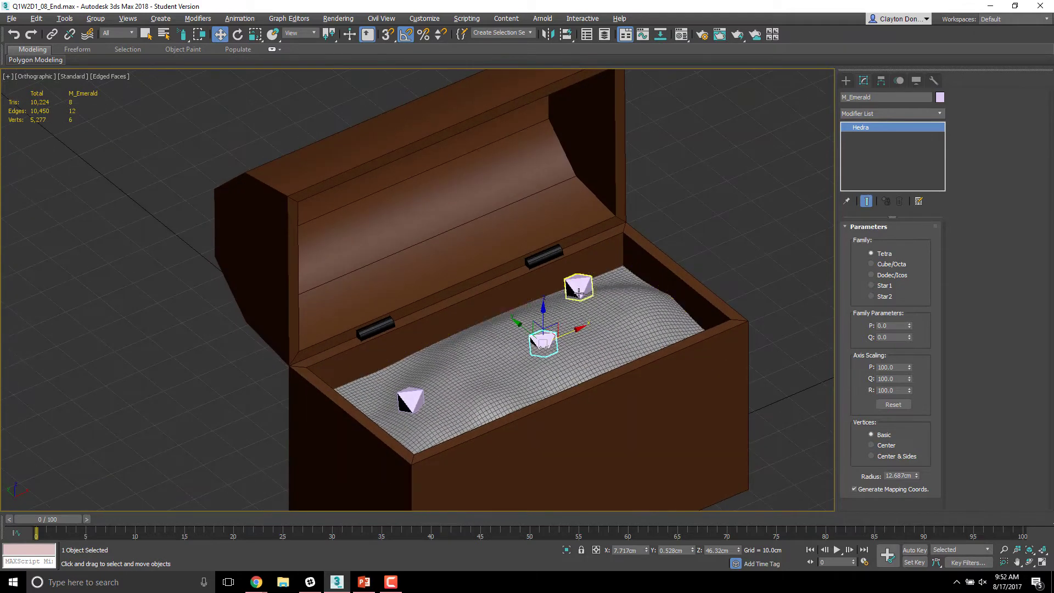
pyautogui.click(886, 97)
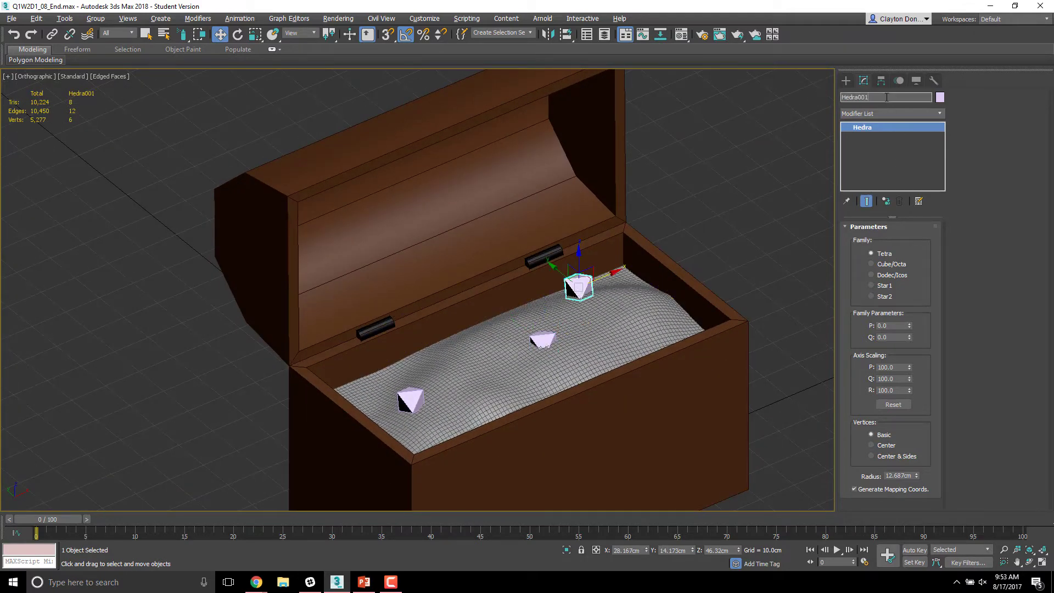
pyautogui.write('M_Ruby1')
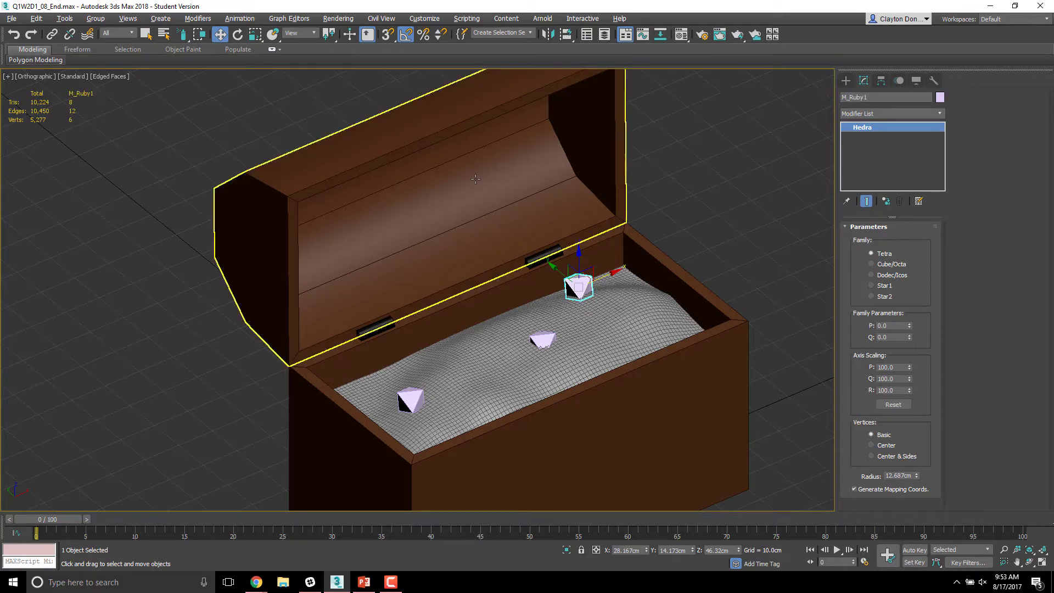
# Step: Rename the instanced hedra at the mound's left end M_Ruby2
pyautogui.click(409, 396)
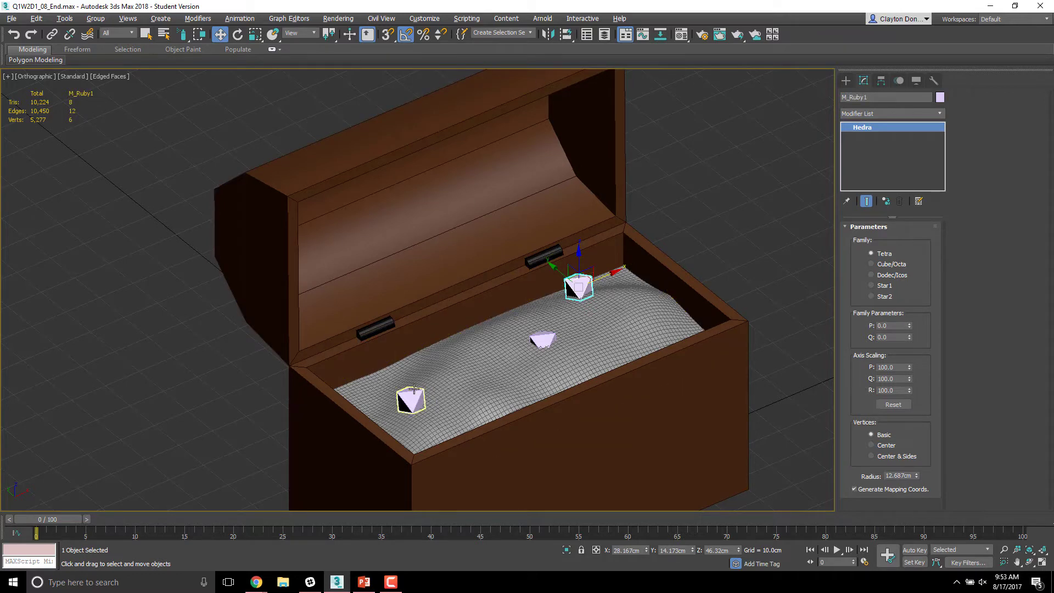
pyautogui.click(880, 96)
pyautogui.write('M')
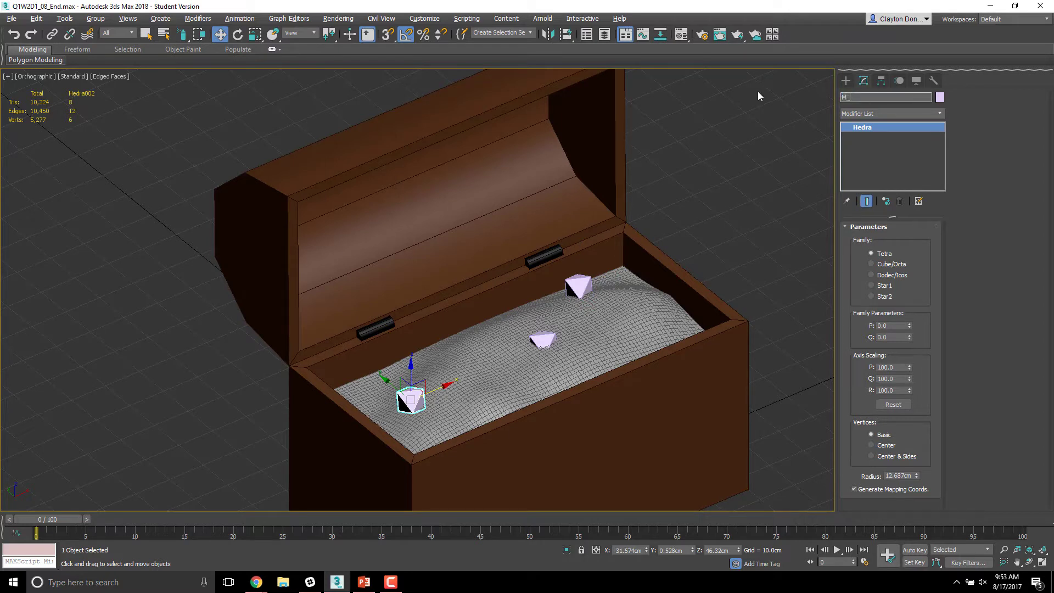
pyautogui.write('_Ruby2')
pyautogui.press('Return')
# Step: Change the M_Emerald gem in the mound's middle to the Cube/Octa family
pyautogui.keyDown('alt'); pyautogui.moveTo(773, 212); pyautogui.dragTo(757, 286, button='middle'); pyautogui.keyUp('alt')
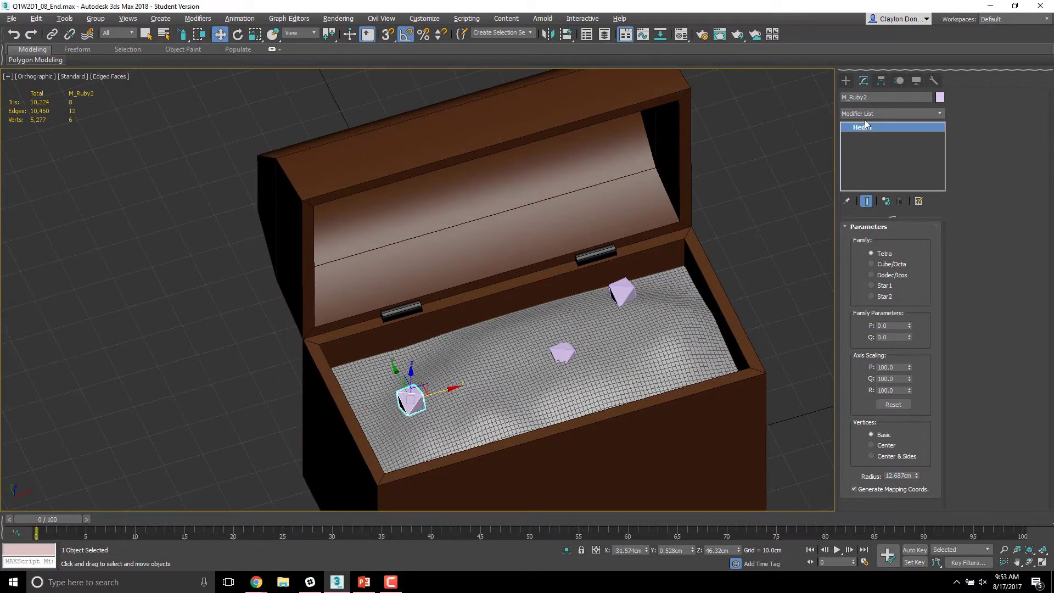
pyautogui.click(619, 294)
pyautogui.keyDown('alt'); pyautogui.moveTo(776, 297); pyautogui.dragTo(576, 292, button='middle'); pyautogui.keyUp('alt')
pyautogui.keyDown('alt'); pyautogui.moveTo(508, 312); pyautogui.dragTo(569, 320, button='middle'); pyautogui.keyUp('alt')
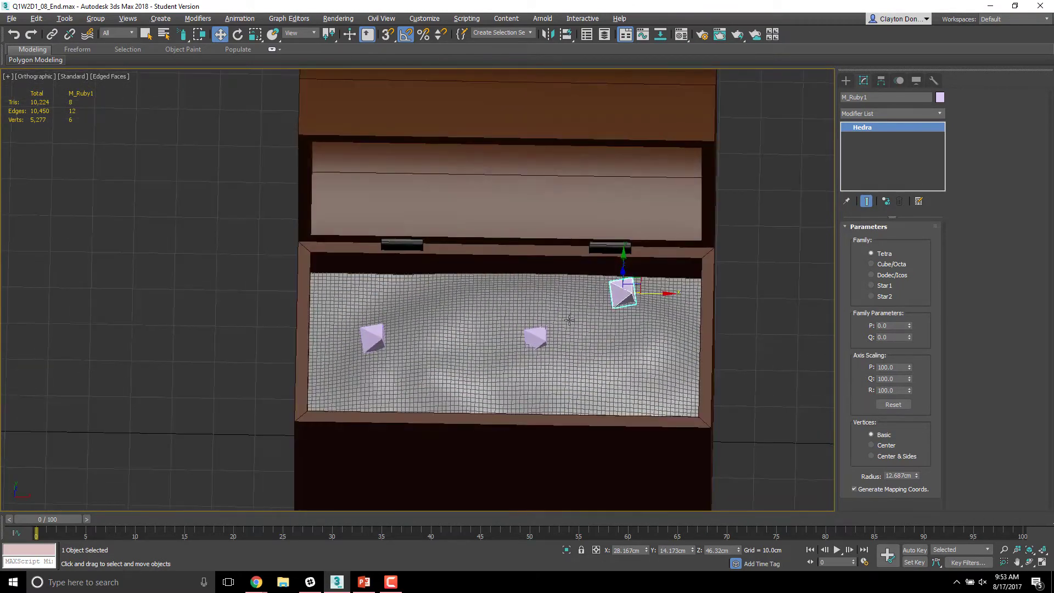
pyautogui.click(537, 334)
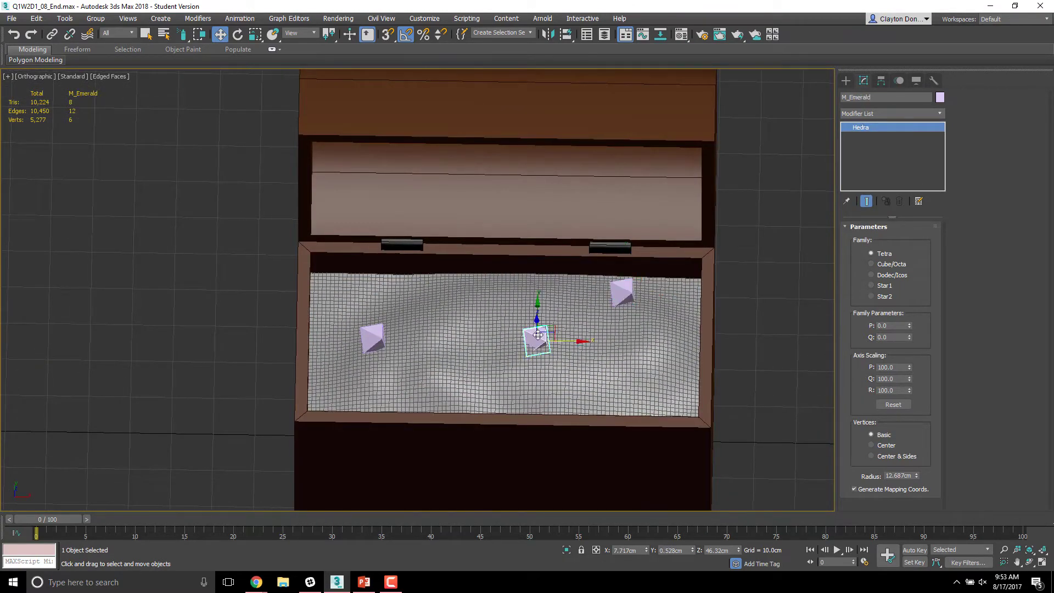
pyautogui.click(873, 264)
pyautogui.keyDown('alt'); pyautogui.moveTo(395, 437); pyautogui.dragTo(447, 359, button='middle'); pyautogui.keyUp('alt')
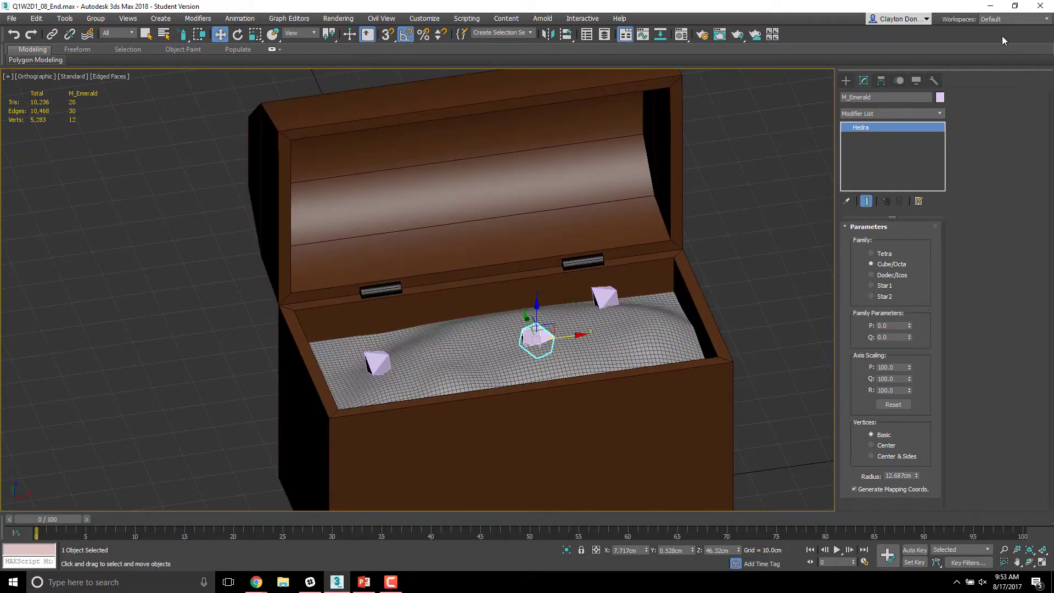
# Step: Change the object color of the two ruby gems M_Ruby1 and M_Ruby2 to dark red
pyautogui.click(621, 291)
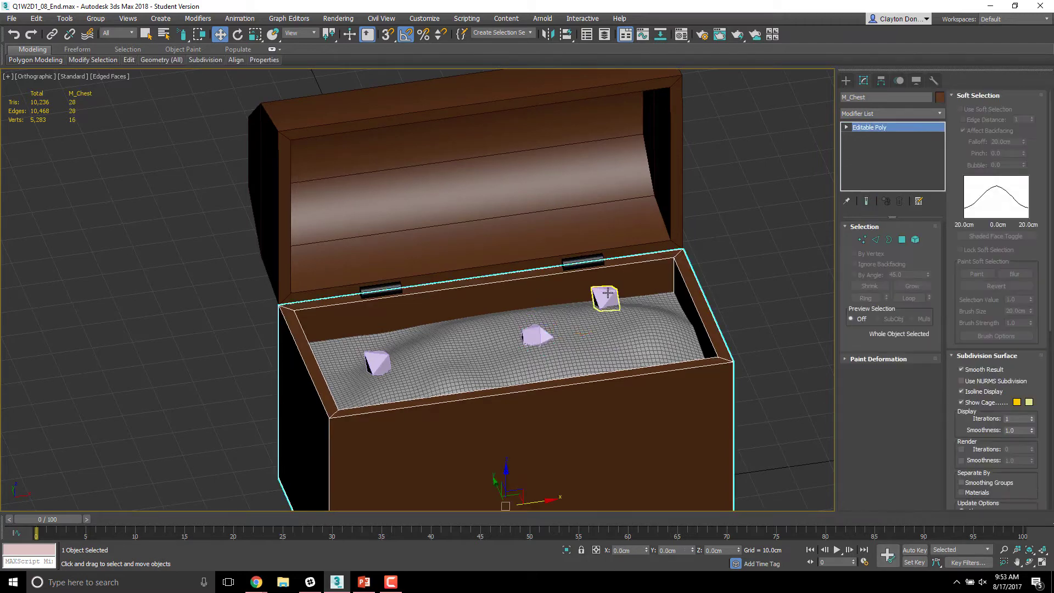
pyautogui.click(608, 294)
pyautogui.keyDown('ctrl'); pyautogui.click(391, 355); pyautogui.keyUp('ctrl')
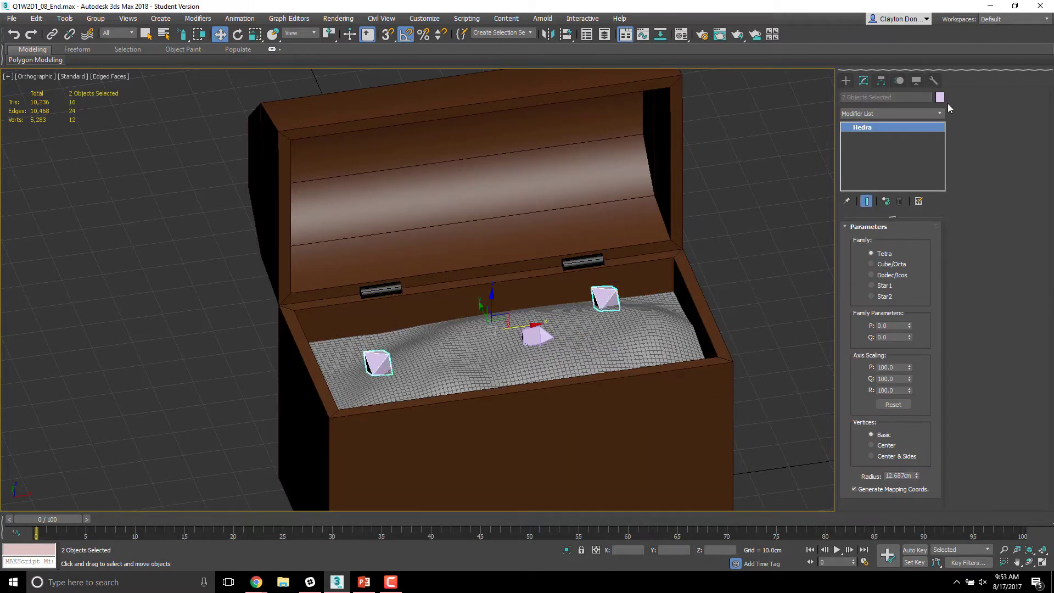
pyautogui.click(940, 98)
pyautogui.click(403, 266)
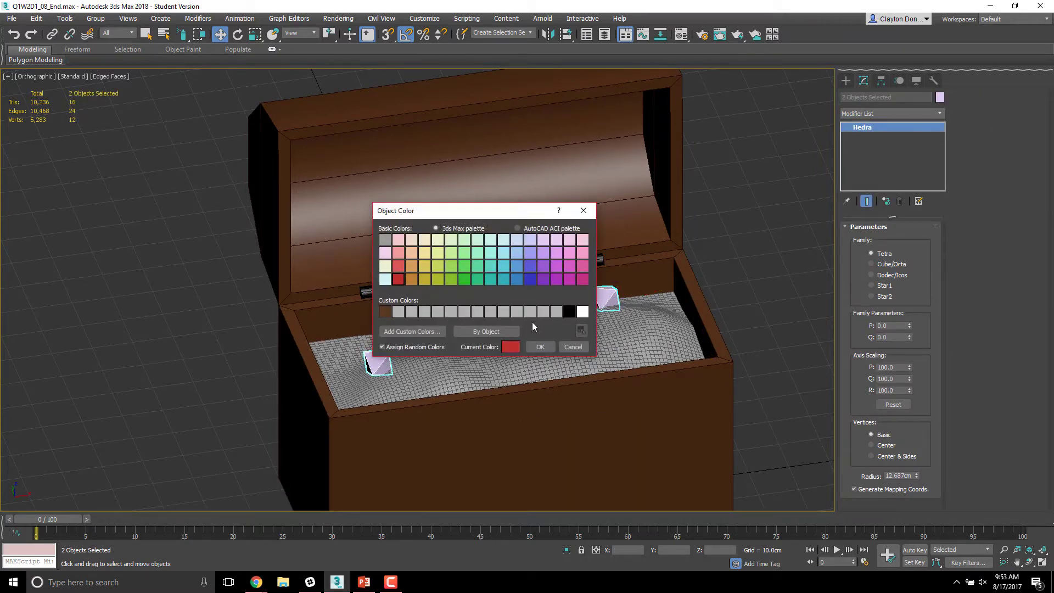
pyautogui.click(540, 347)
# Step: Change the object color of the M_Emerald gem in the mound's middle to green
pyautogui.click(536, 338)
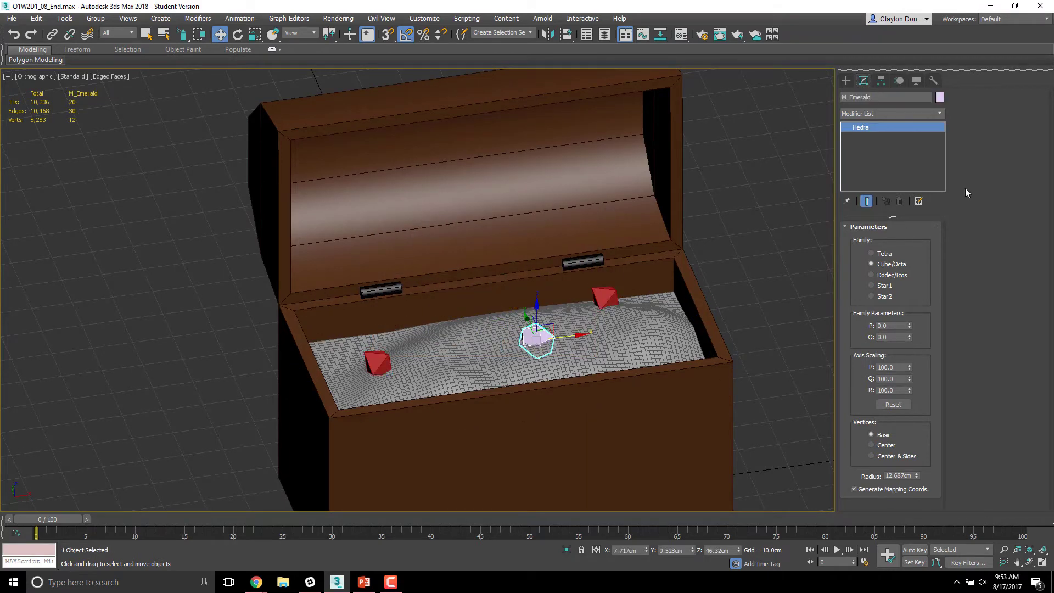
pyautogui.click(940, 98)
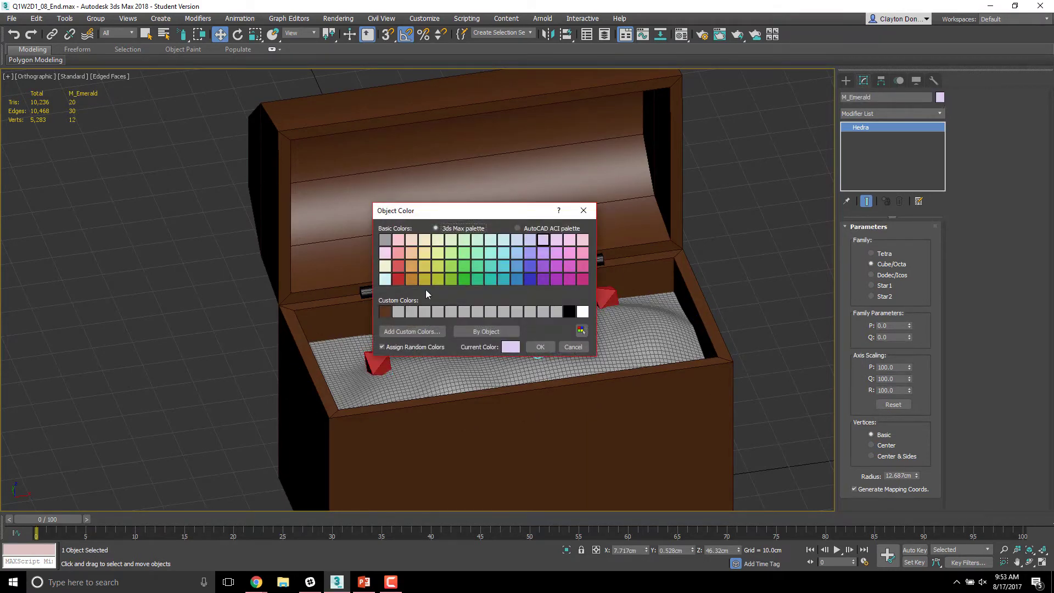
pyautogui.click(464, 279)
pyautogui.click(541, 346)
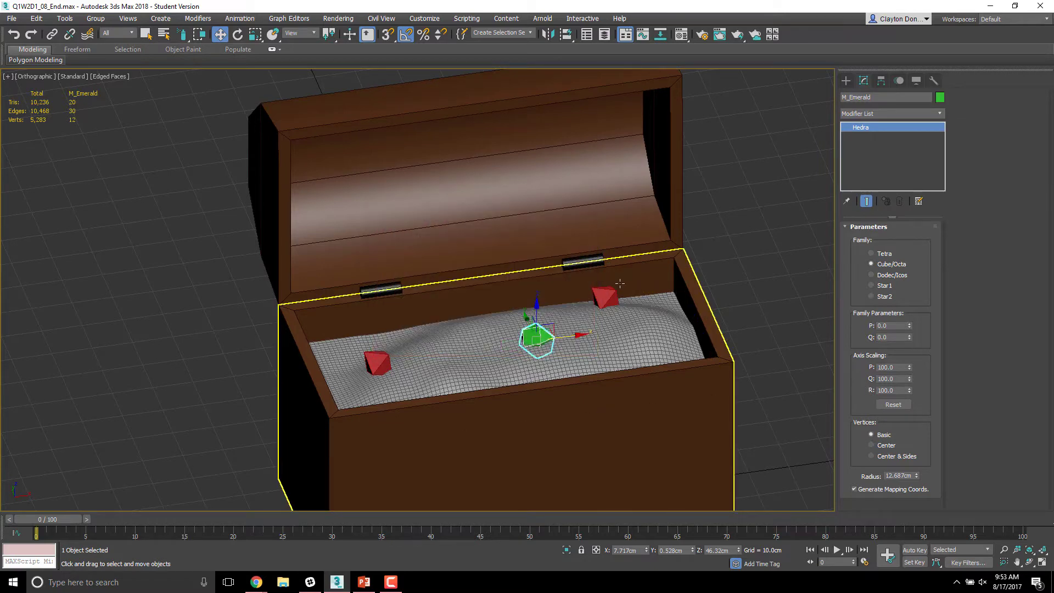
# Step: Create a ten-sided gengon on the ground beside the chest's right end, at about X 84.5 cm, Y -14.1 cm
pyautogui.keyDown('alt'); pyautogui.moveTo(656, 301); pyautogui.dragTo(752, 255, button='middle'); pyautogui.keyUp('alt')
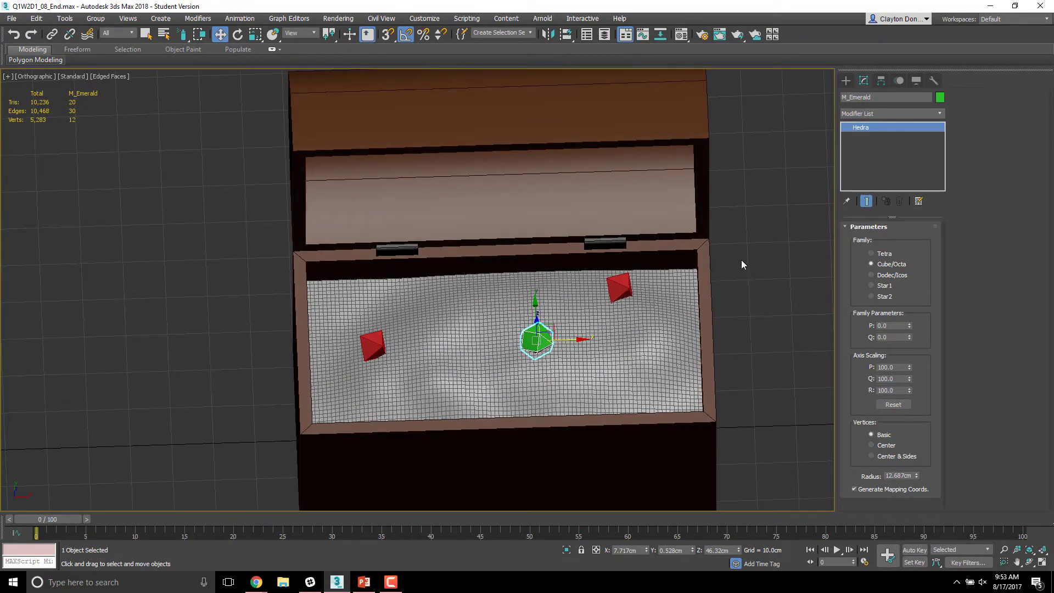
pyautogui.click(792, 236)
pyautogui.click(846, 81)
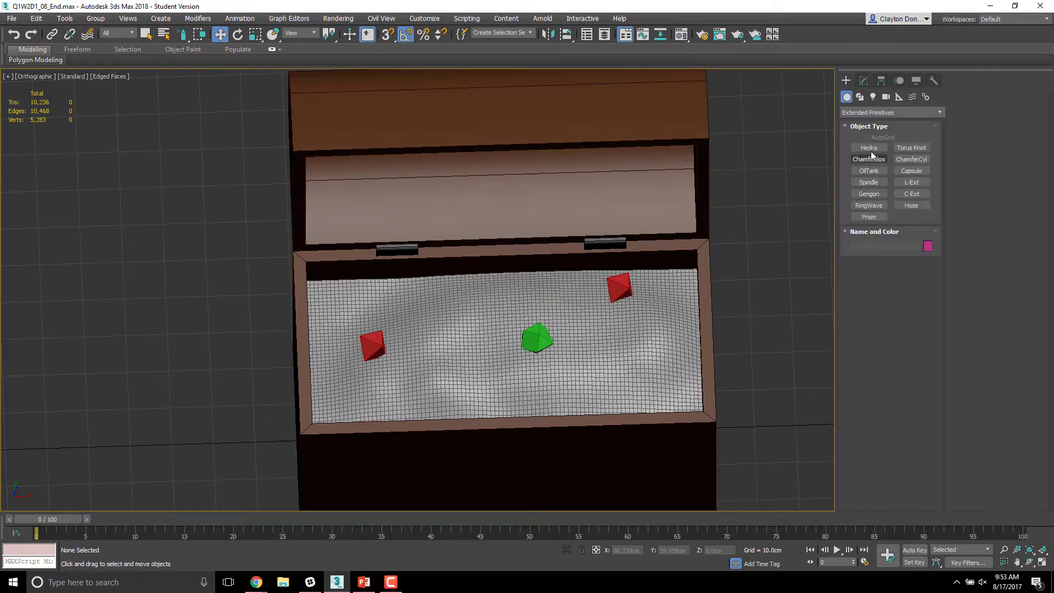
pyautogui.click(869, 193)
pyautogui.moveTo(711, 297); pyautogui.dragTo(533, 207, button='middle')
pyautogui.moveTo(682, 389); pyautogui.dragTo(668, 409)
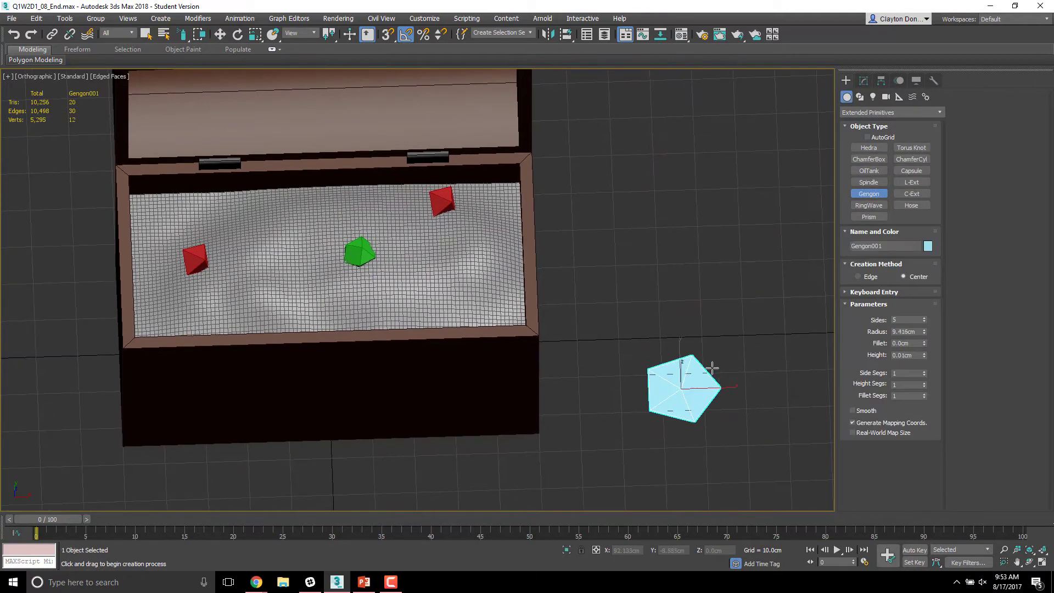
pyautogui.click(668, 401)
pyautogui.keyDown('alt'); pyautogui.moveTo(671, 401); pyautogui.dragTo(730, 454, button='middle'); pyautogui.keyUp('alt')
pyautogui.press('w')
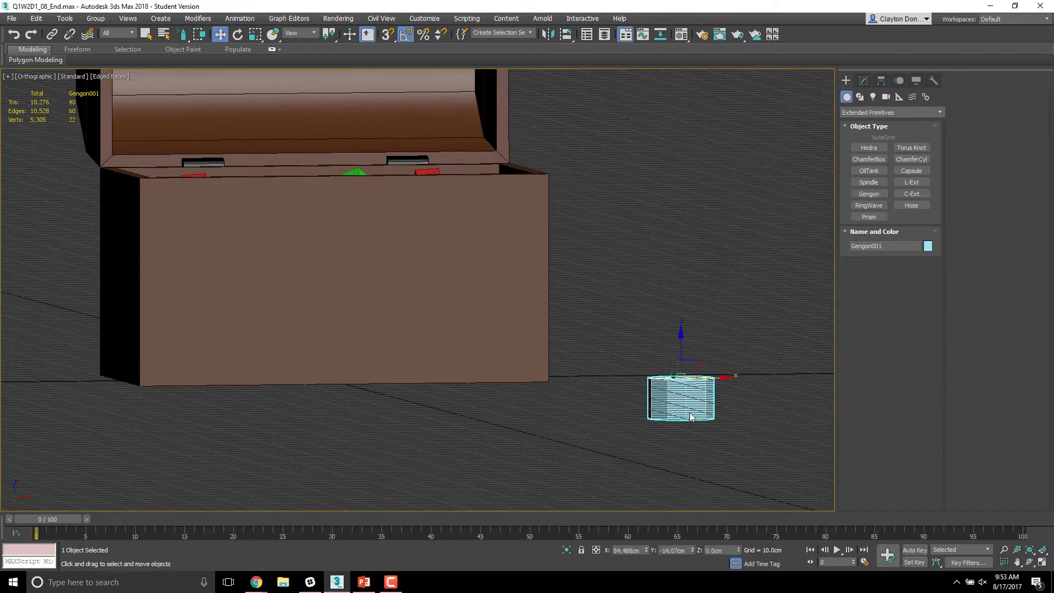
# Step: Convert the new gengon beside the chest to an Editable Poly
pyautogui.press('f')
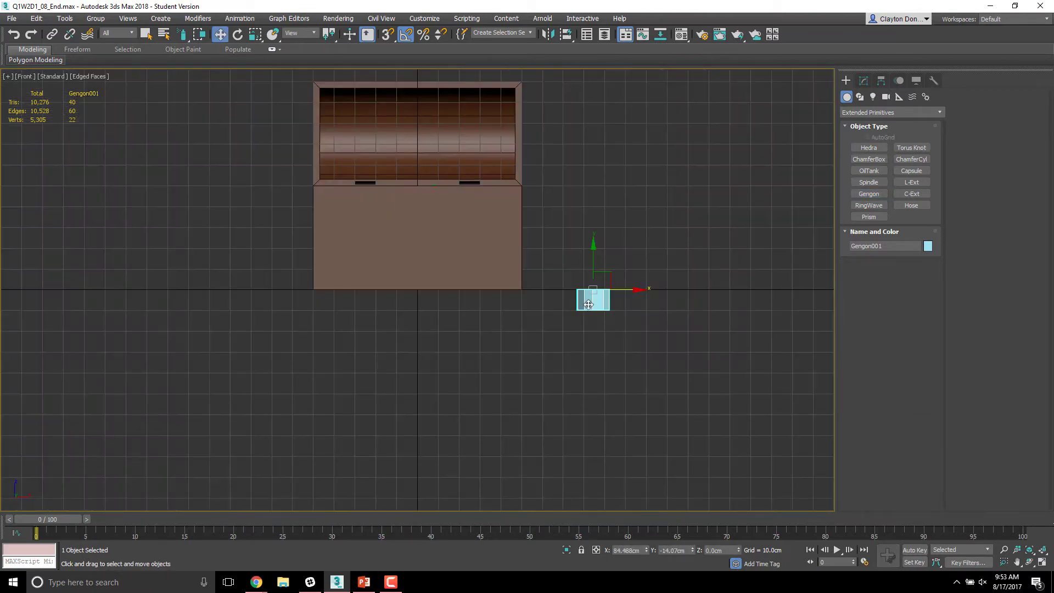
pyautogui.rightClick(590, 308)
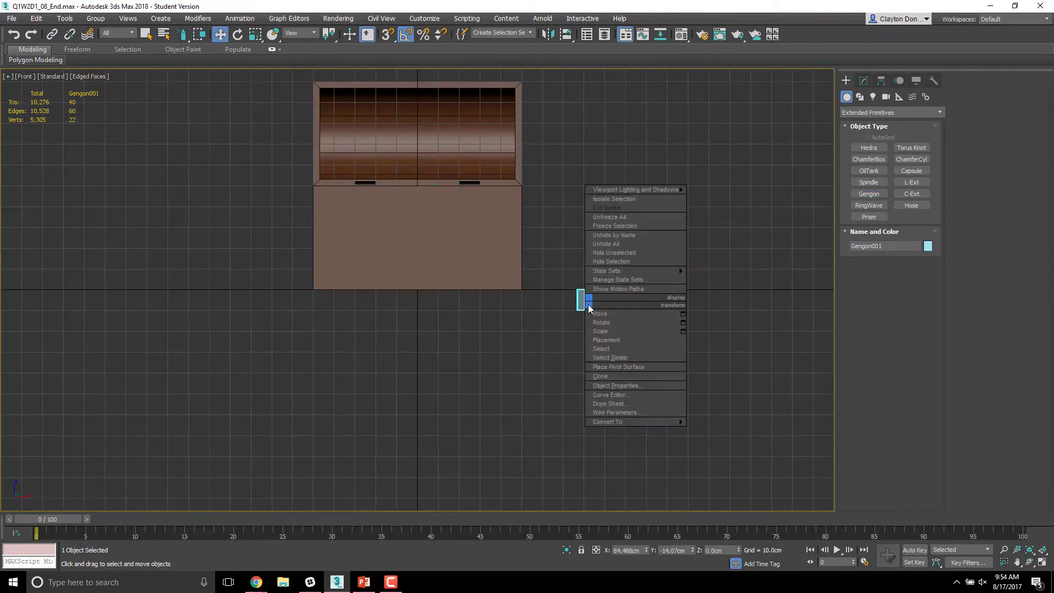
pyautogui.moveTo(637, 423)
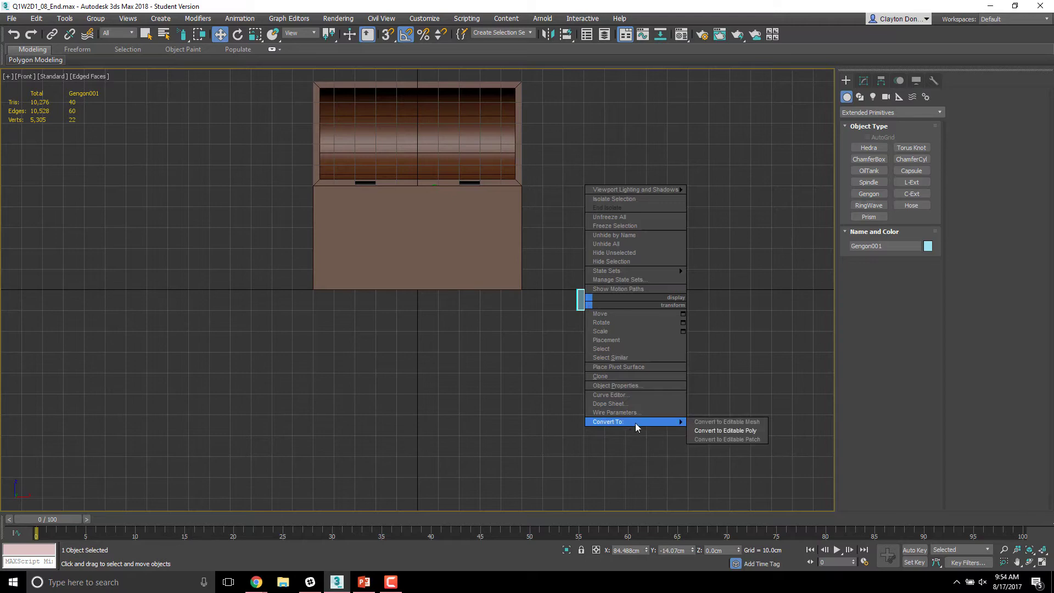
pyautogui.click(696, 434)
# Step: Select only the ten polygons of the gengon's bottom cap and delete them, keeping the sides and top
pyautogui.keyDown('alt'); pyautogui.moveTo(649, 270); pyautogui.dragTo(616, 276, button='middle'); pyautogui.keyUp('alt')
pyautogui.scroll(6, 600, 258)
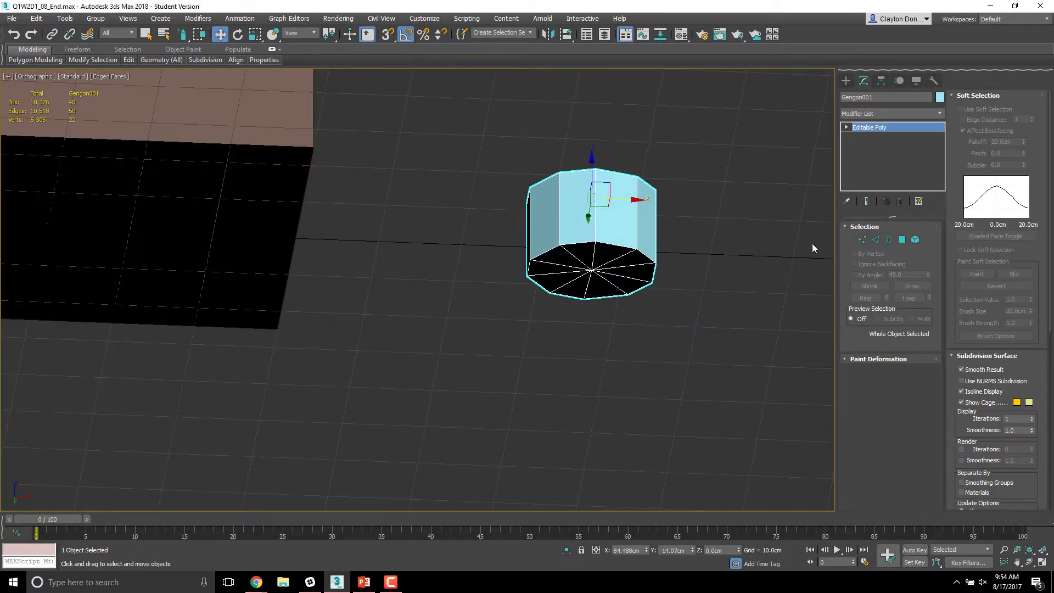
pyautogui.click(901, 239)
pyautogui.keyDown('alt'); pyautogui.moveTo(595, 305); pyautogui.dragTo(482, 332, button='middle'); pyautogui.keyUp('alt')
pyautogui.press('f')
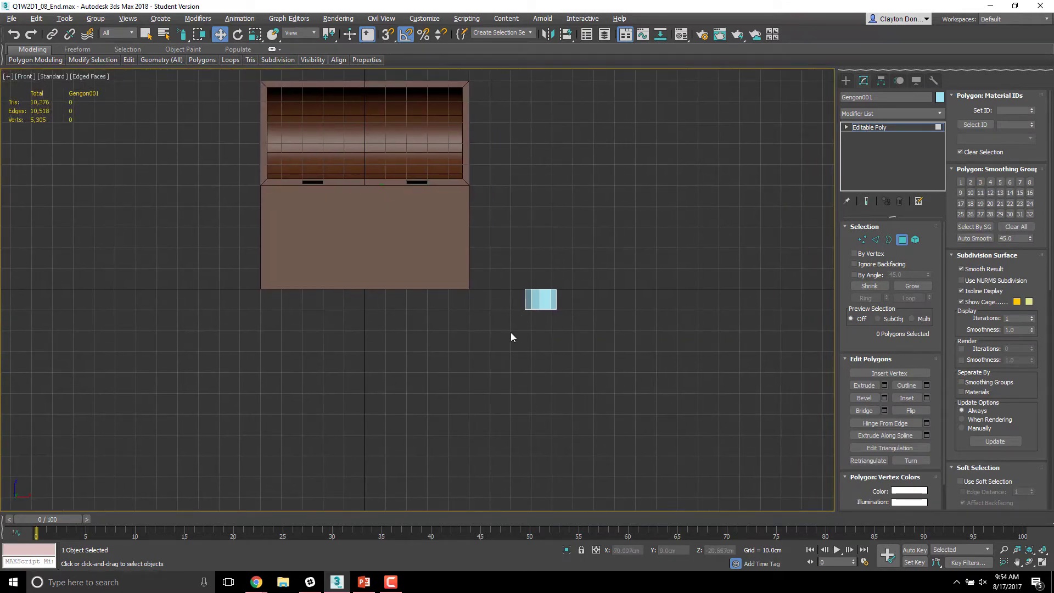
pyautogui.press('q')
pyautogui.press('q')
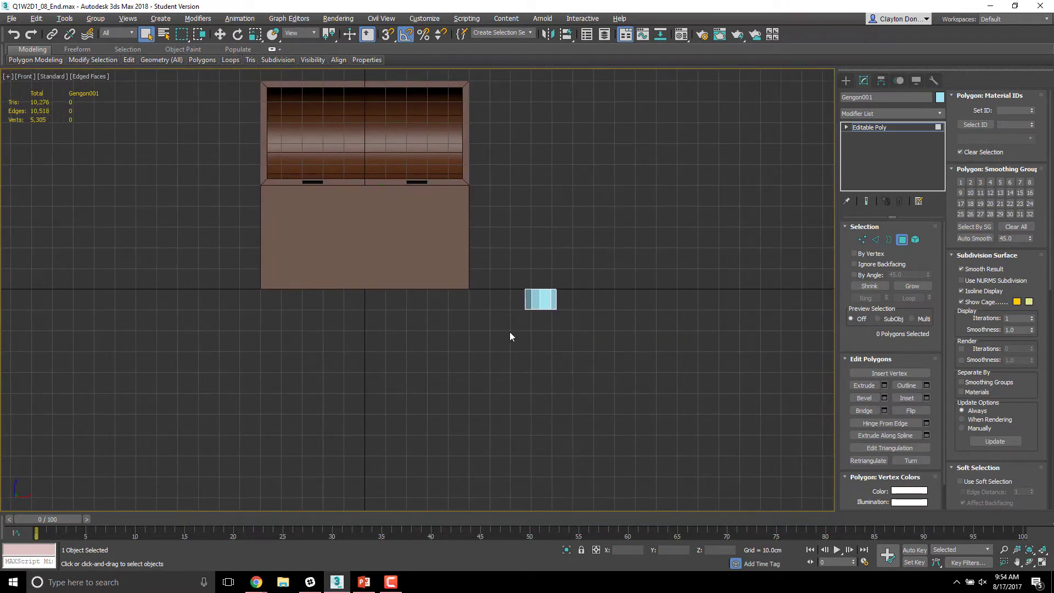
pyautogui.moveTo(516, 329); pyautogui.dragTo(499, 352, button='middle')
pyautogui.scroll(5, 499, 352)
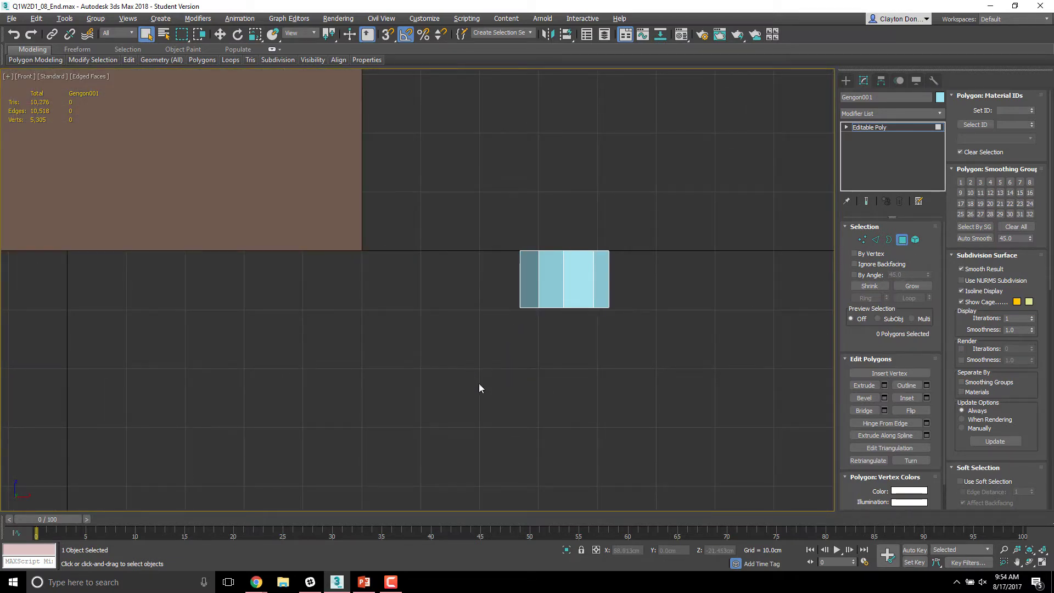
pyautogui.moveTo(472, 349); pyautogui.dragTo(627, 298)
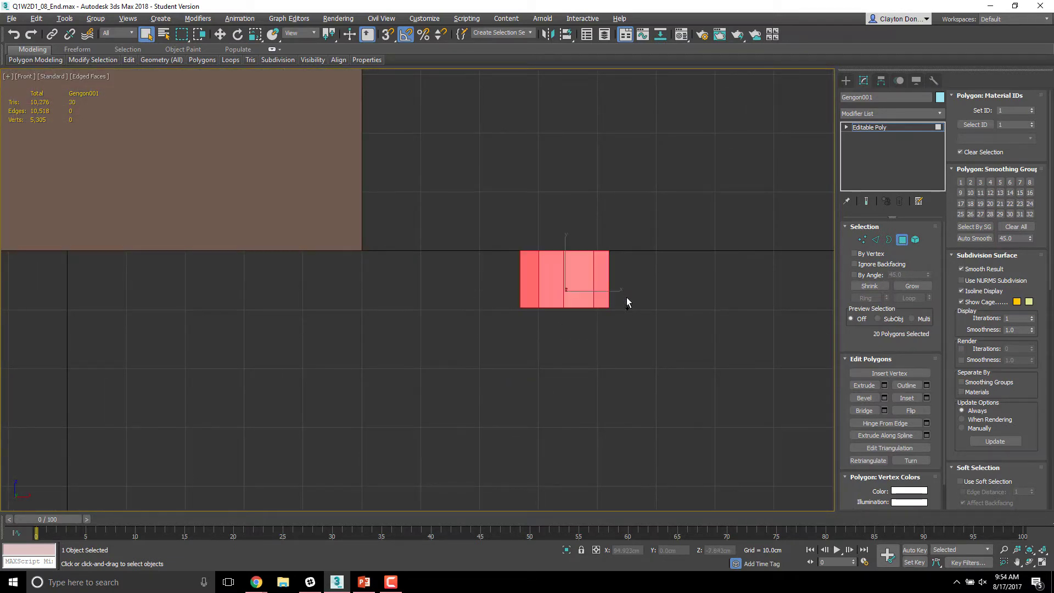
pyautogui.moveTo(581, 368)
pyautogui.keyDown('alt'); pyautogui.mouseDown(button='middle')
pyautogui.moveTo(592, 329)
pyautogui.moveTo(579, 398)
pyautogui.moveTo(576, 373)
pyautogui.mouseUp(button='middle'); pyautogui.keyUp('alt')
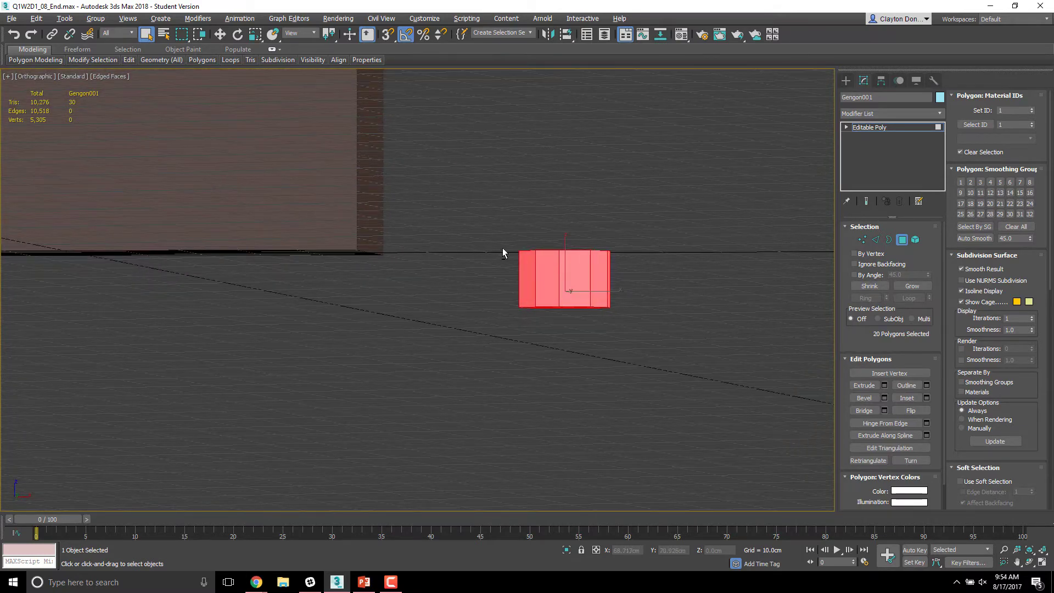
pyautogui.moveTo(519, 254); pyautogui.dragTo(510, 264, button='middle')
pyautogui.press('f')
pyautogui.scroll(-3, 570, 308)
pyautogui.moveTo(609, 335); pyautogui.dragTo(532, 350, button='middle')
pyautogui.scroll(3, 533, 351)
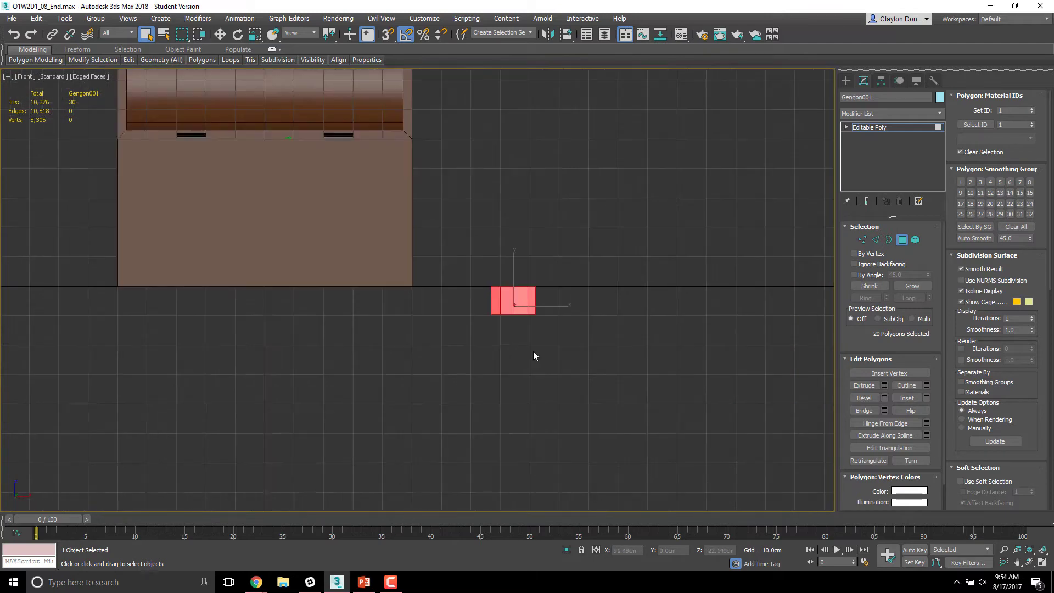
pyautogui.moveTo(466, 187); pyautogui.dragTo(575, 199)
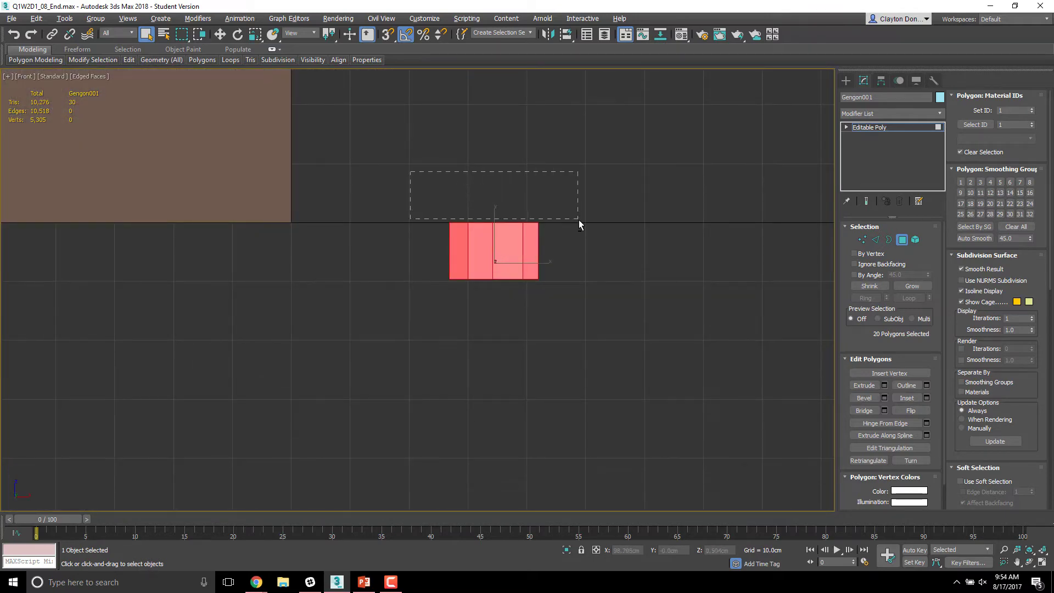
pyautogui.moveTo(582, 235); pyautogui.dragTo(584, 235)
pyautogui.keyDown('alt'); pyautogui.moveTo(584, 235); pyautogui.dragTo(589, 170, button='middle'); pyautogui.keyUp('alt')
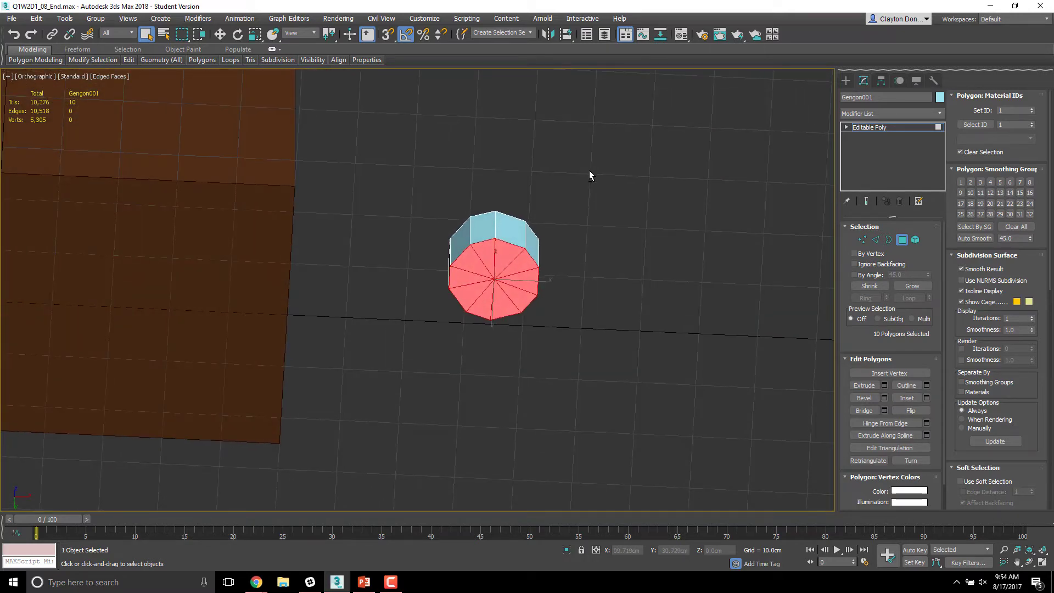
pyautogui.press('Delete')
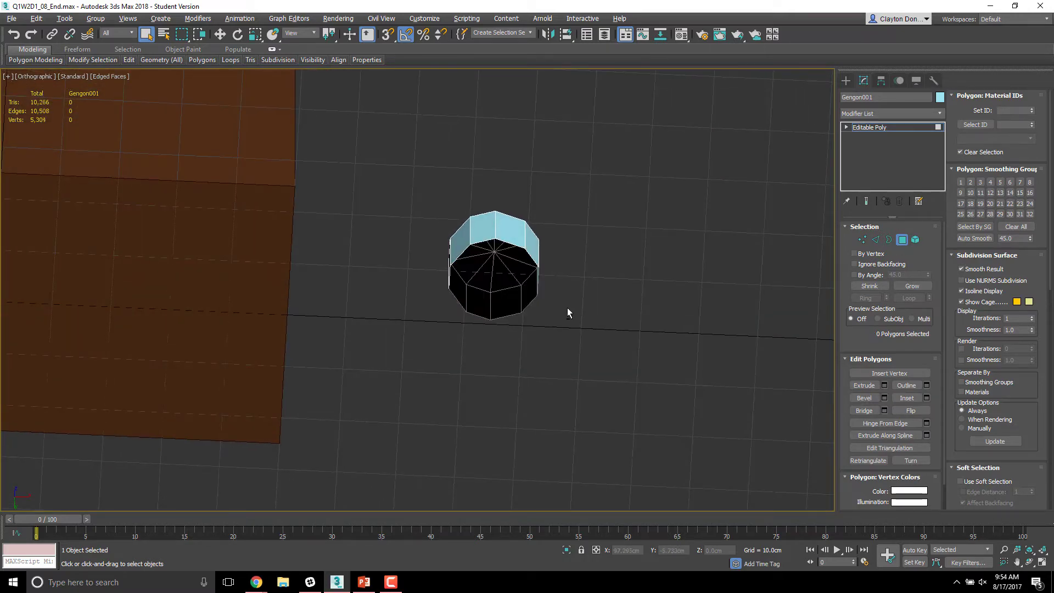
# Step: Select the ten vertices around the gengon's open bottom and scale them uniformly together into a single point
pyautogui.keyDown('alt'); pyautogui.moveTo(568, 311); pyautogui.dragTo(559, 360, button='middle'); pyautogui.keyUp('alt')
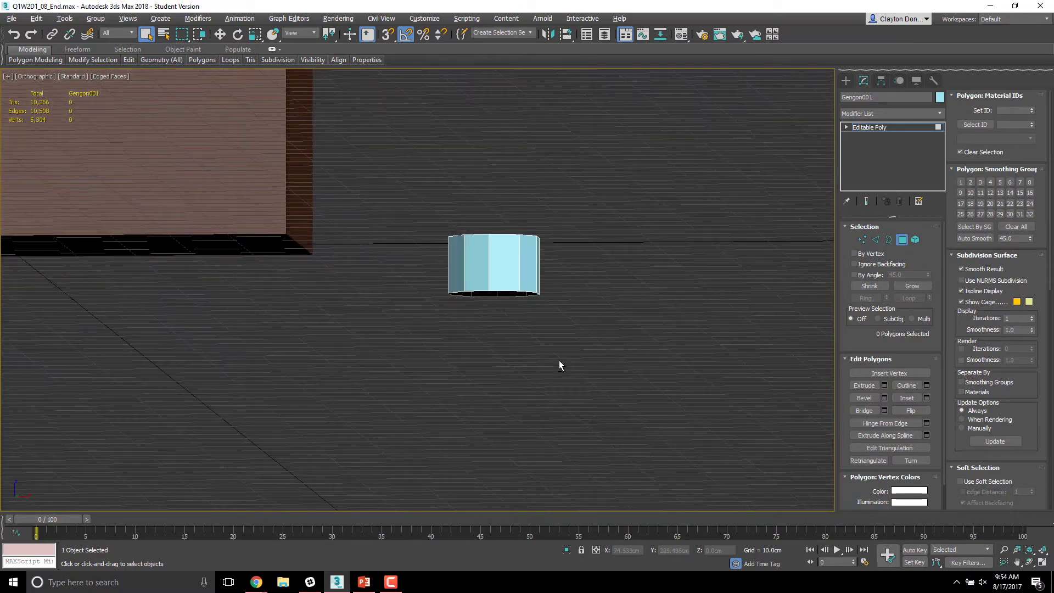
pyautogui.click(863, 240)
pyautogui.moveTo(484, 366); pyautogui.dragTo(494, 372, button='middle')
pyautogui.press('f')
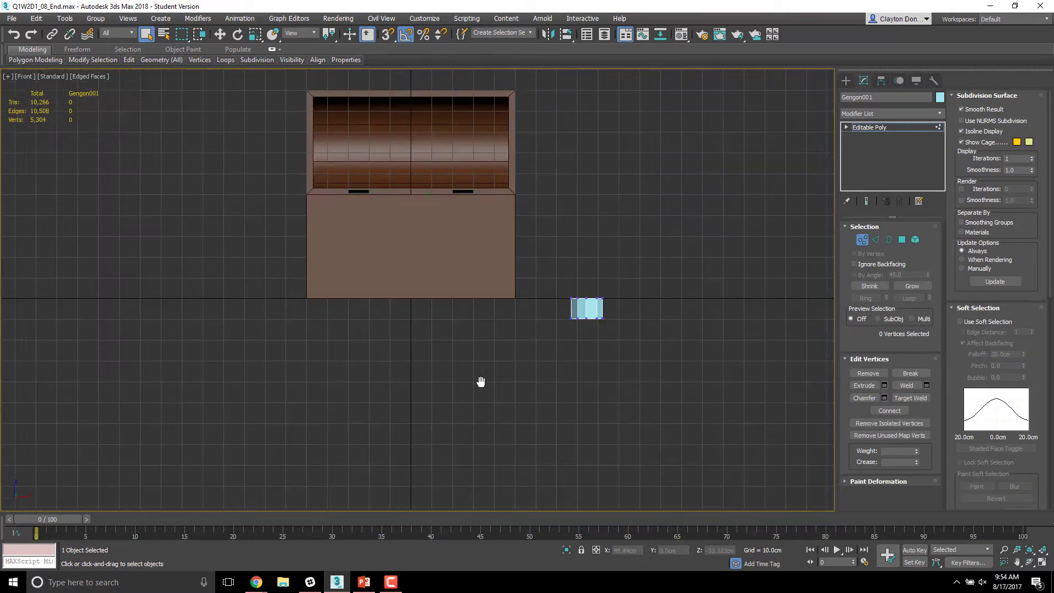
pyautogui.scroll(5, 558, 350)
pyautogui.moveTo(654, 266); pyautogui.dragTo(425, 243)
pyautogui.keyDown('alt'); pyautogui.moveTo(425, 244); pyautogui.dragTo(535, 266, button='middle'); pyautogui.keyUp('alt')
pyautogui.press('r')
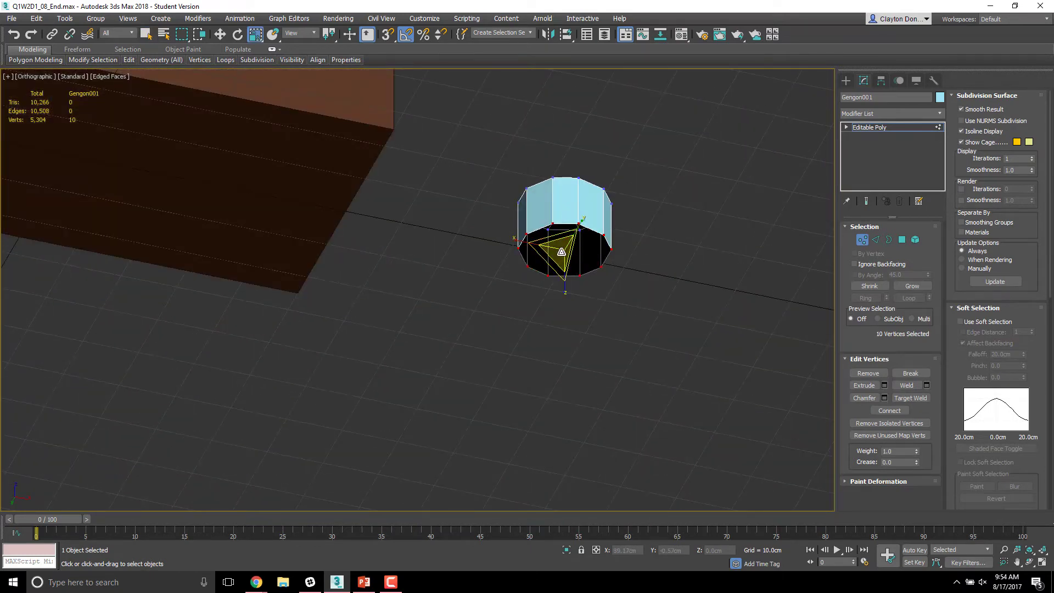
pyautogui.moveTo(560, 254); pyautogui.dragTo(565, 286)
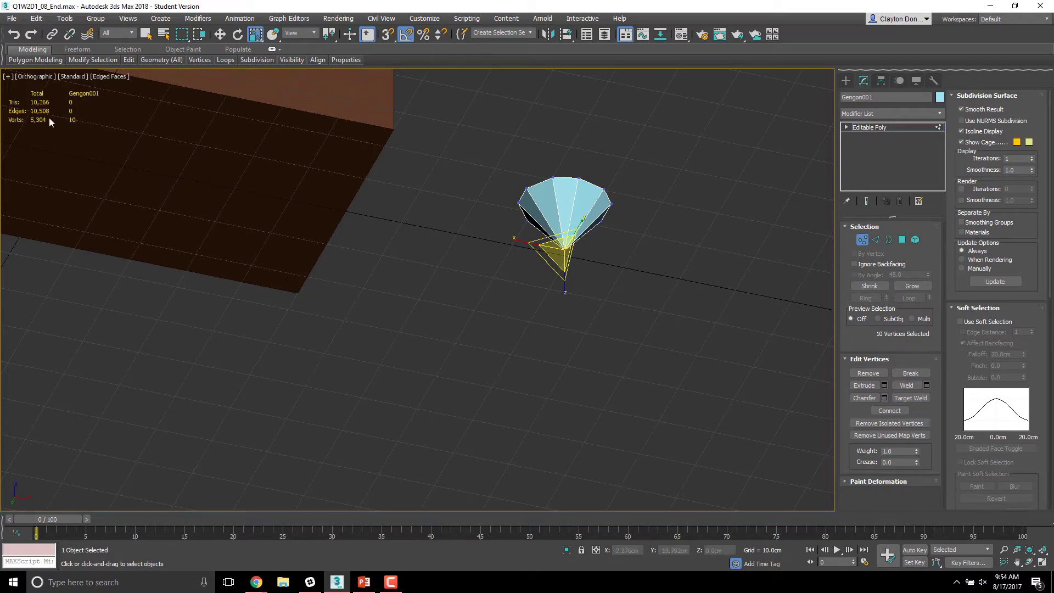
# Step: Weld the collapsed vertices at the gem's lower tip and open the weld settings with the 0.1 cm threshold
pyautogui.keyDown('alt'); pyautogui.moveTo(202, 189); pyautogui.dragTo(249, 229, button='middle'); pyautogui.keyUp('alt')
pyautogui.keyDown('alt'); pyautogui.moveTo(557, 231); pyautogui.dragTo(543, 290, button='middle'); pyautogui.keyUp('alt')
pyautogui.scroll(6, 547, 291)
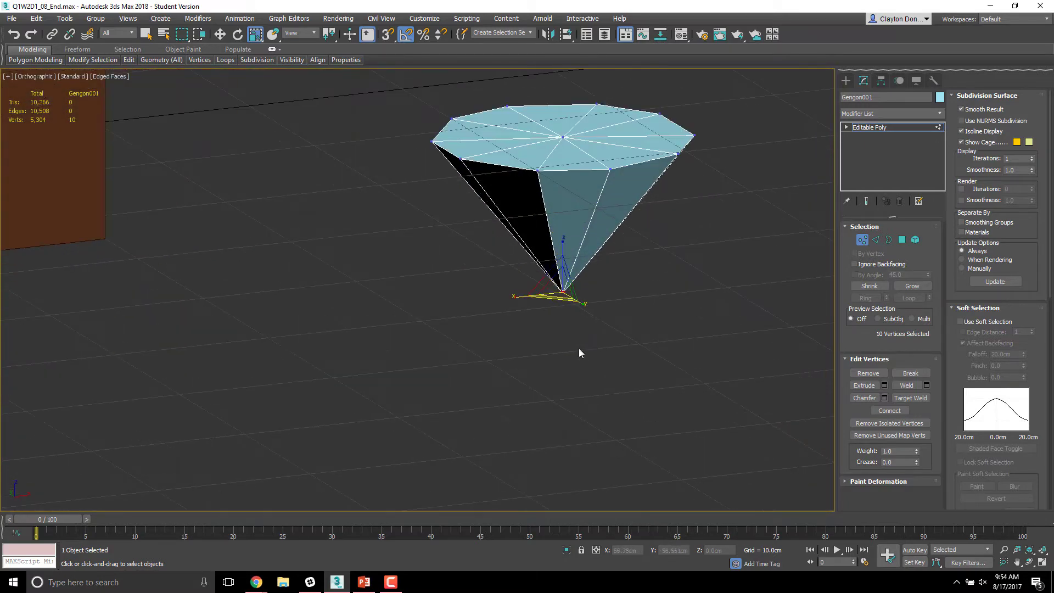
pyautogui.keyDown('alt'); pyautogui.moveTo(579, 348); pyautogui.dragTo(574, 324, button='middle'); pyautogui.keyUp('alt')
pyautogui.click(631, 347)
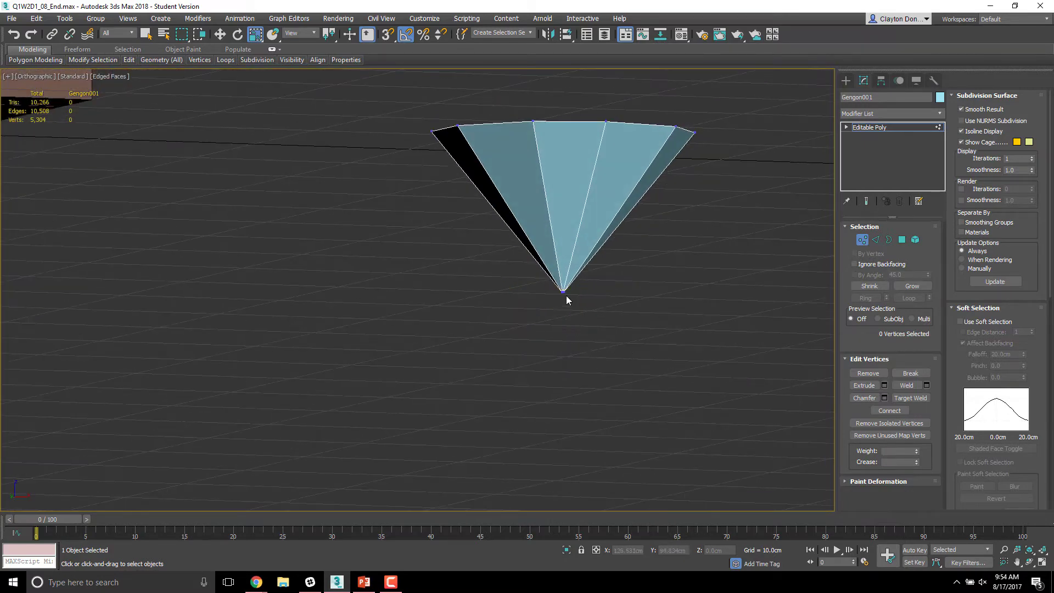
pyautogui.moveTo(608, 328); pyautogui.dragTo(532, 282)
pyautogui.click(918, 386)
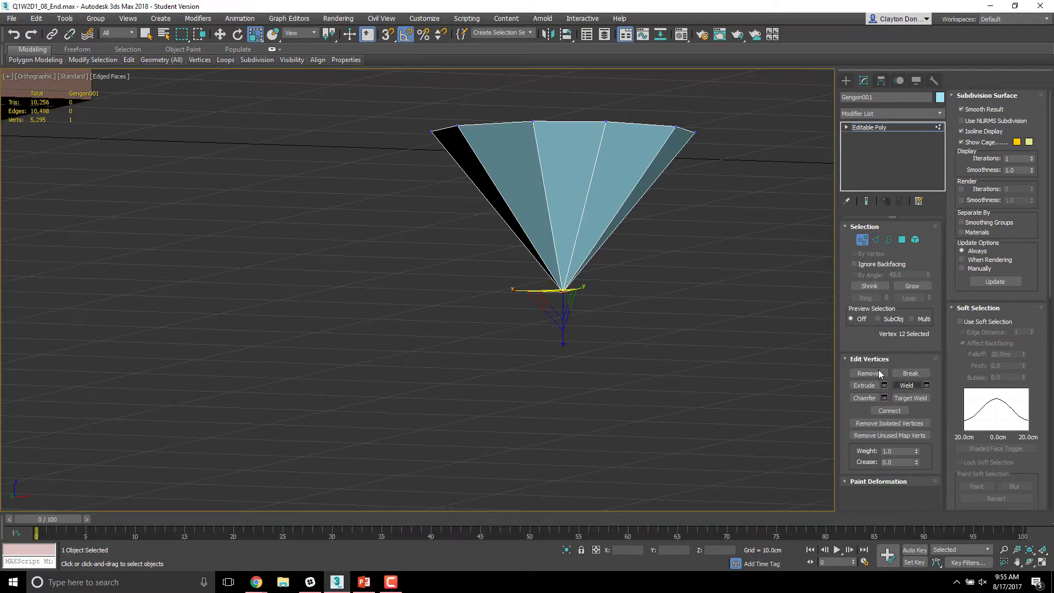
pyautogui.keyDown('alt'); pyautogui.moveTo(624, 310); pyautogui.dragTo(594, 340, button='middle'); pyautogui.keyUp('alt')
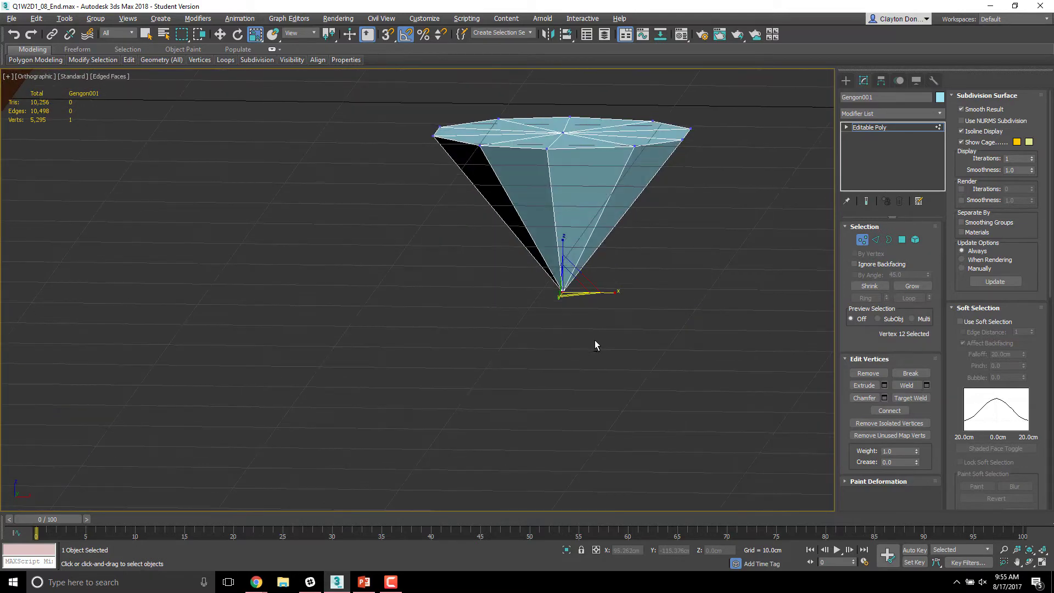
pyautogui.click(927, 385)
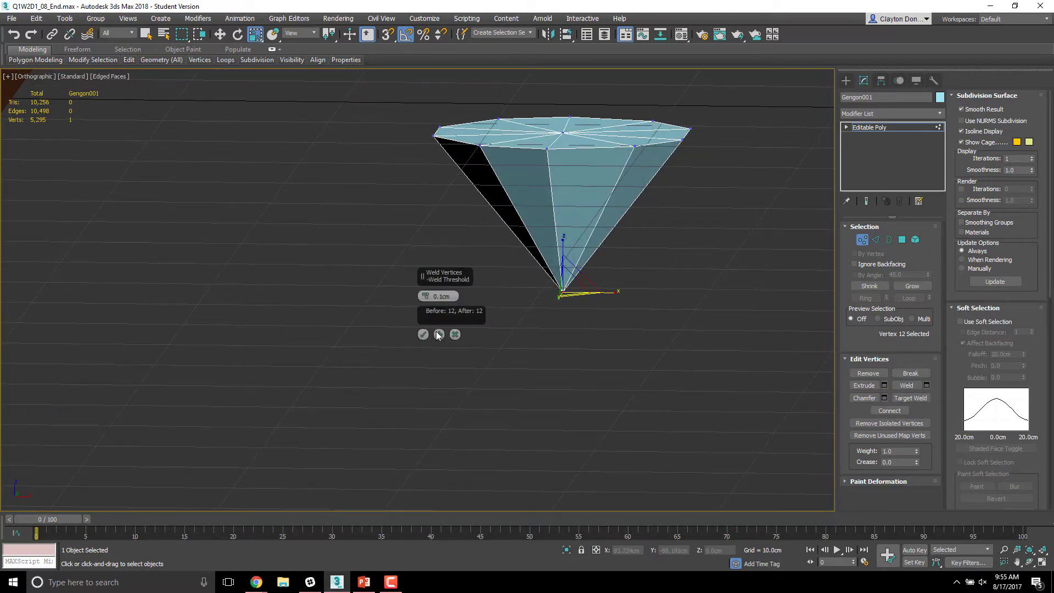
pyautogui.click(601, 360)
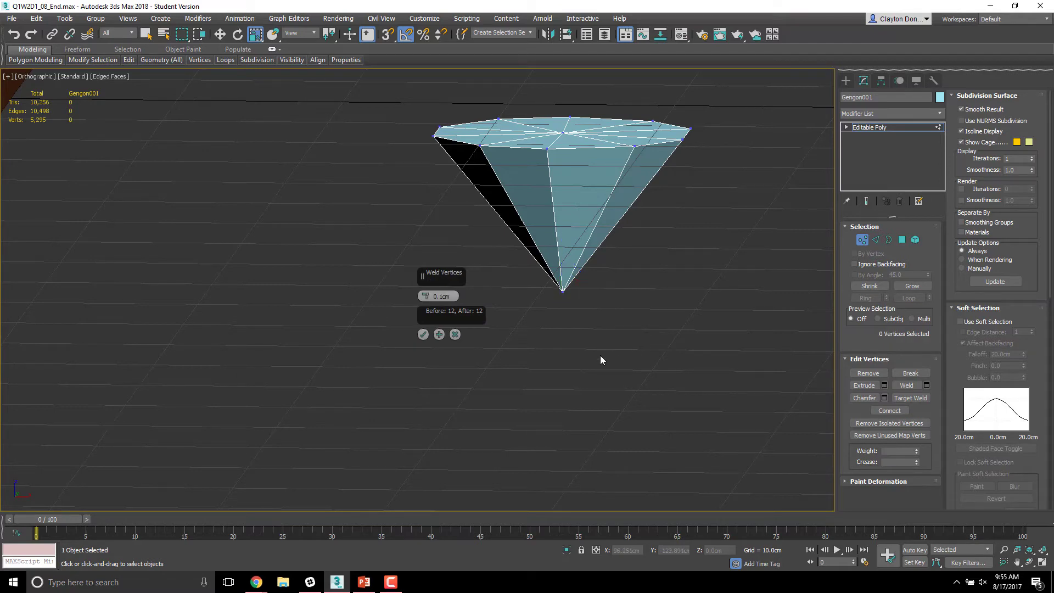
# Step: Raise the centre vertex of the gem's top face to about Z 3.5 cm to form a shallow crown
pyautogui.keyDown('alt'); pyautogui.moveTo(587, 281); pyautogui.dragTo(572, 159, button='middle'); pyautogui.keyUp('alt')
pyautogui.click(564, 133)
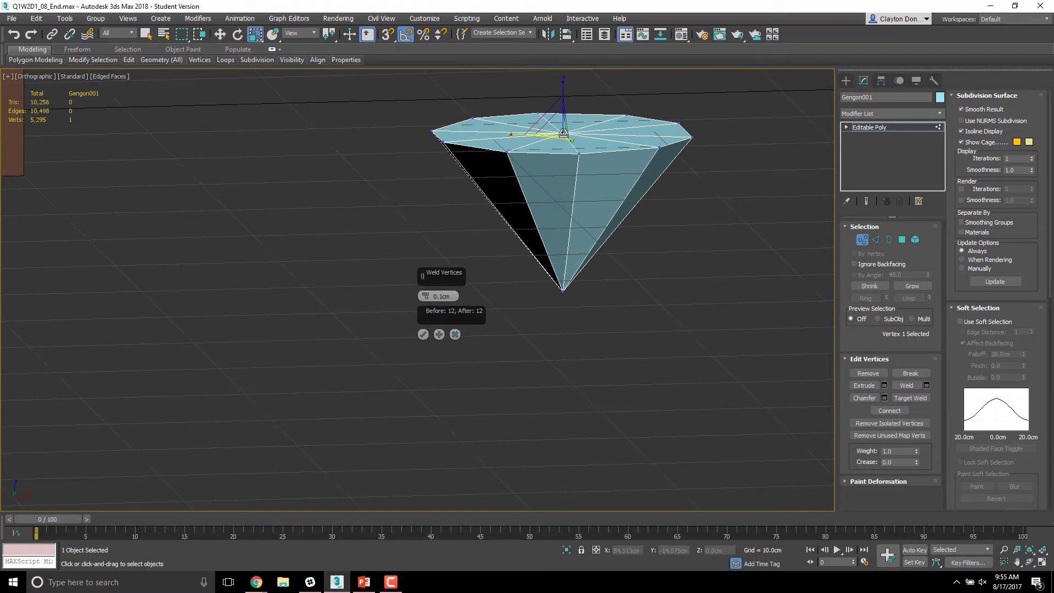
pyautogui.press('w')
pyautogui.moveTo(562, 105); pyautogui.dragTo(557, 50)
pyautogui.keyDown('alt'); pyautogui.moveTo(557, 49); pyautogui.dragTo(523, 288, button='middle'); pyautogui.keyUp('alt')
pyautogui.scroll(-4, 522, 169)
pyautogui.moveTo(523, 288); pyautogui.dragTo(516, 330, button='middle')
pyautogui.press('f')
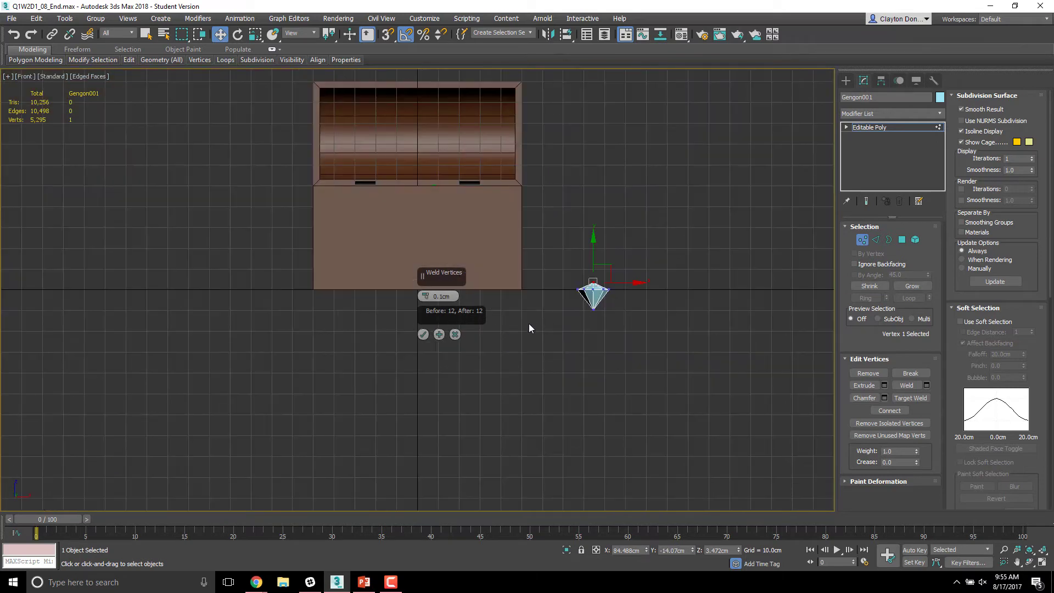
# Step: Clear the vertex selection and rename the gem object as M_Diamond
pyautogui.click(617, 357)
pyautogui.click(882, 98)
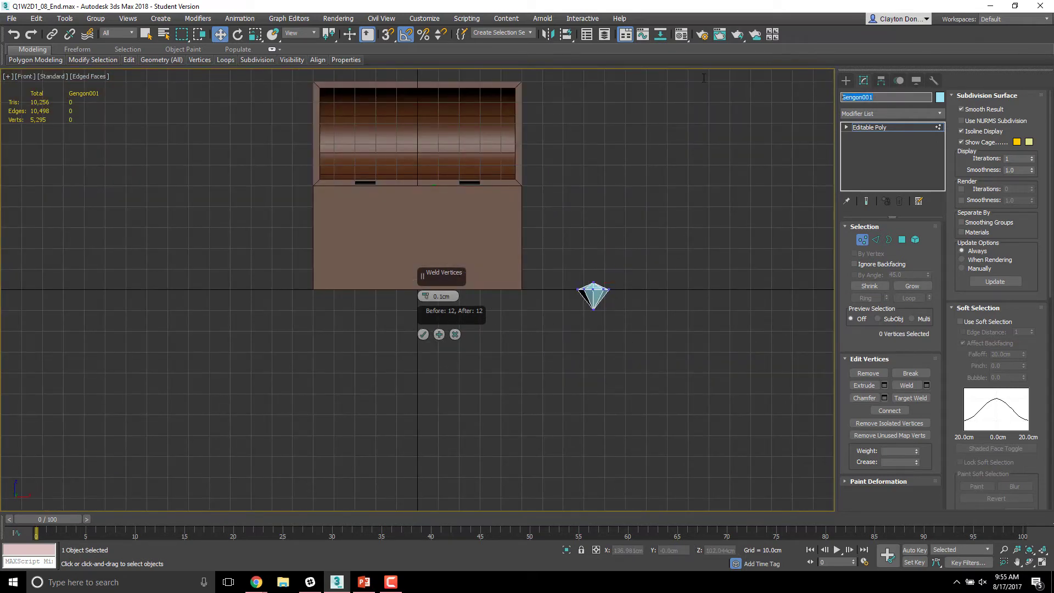
pyautogui.write('M_Diamond')
pyautogui.press('Return')
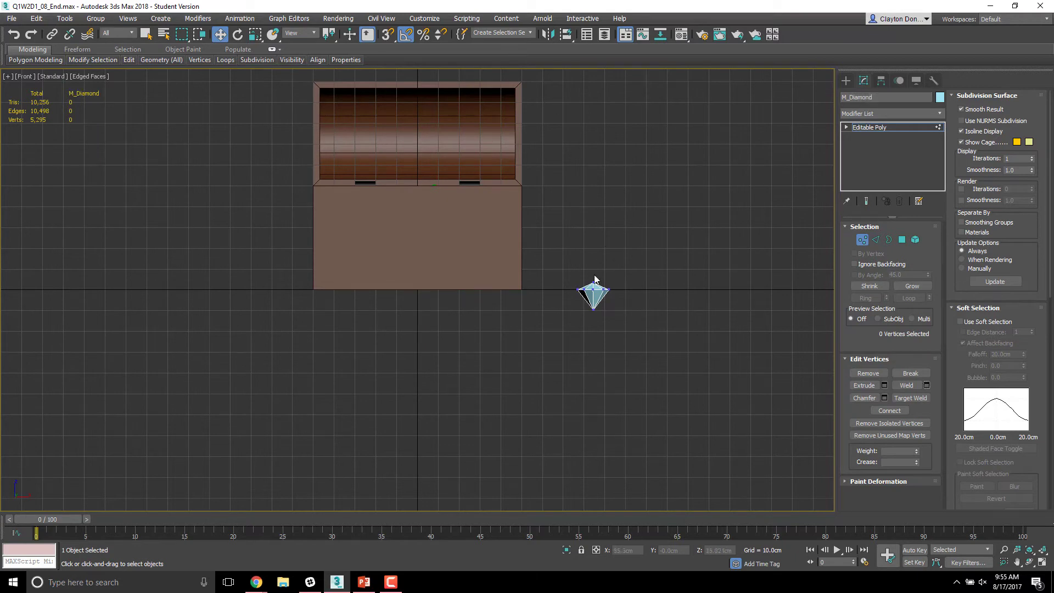
# Step: Select the ten edges radiating from M_Diamond's crown tip and insert an edge loop across them
pyautogui.scroll(10, 592, 293)
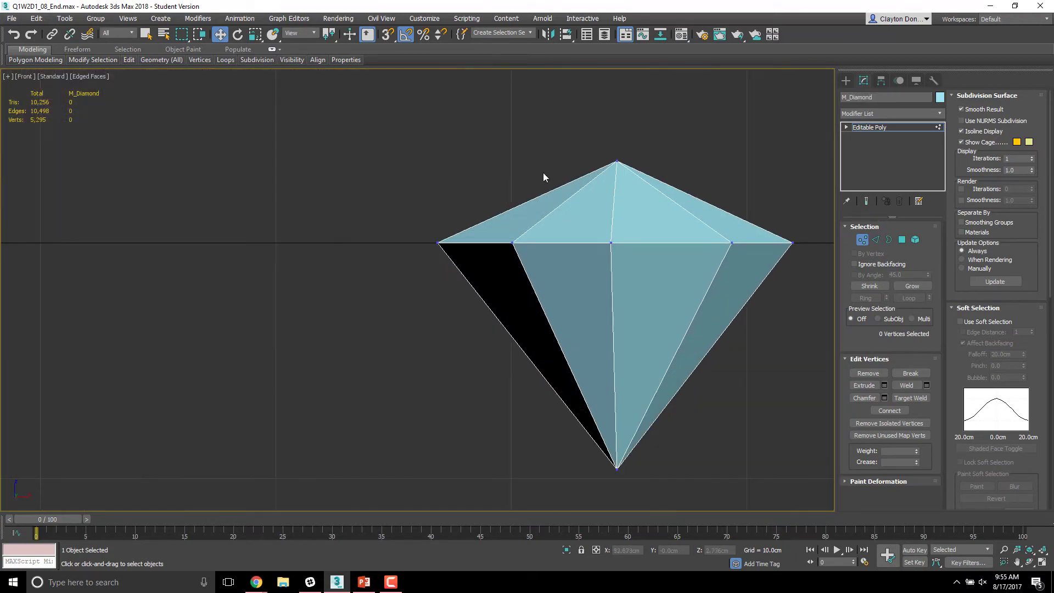
pyautogui.click(876, 241)
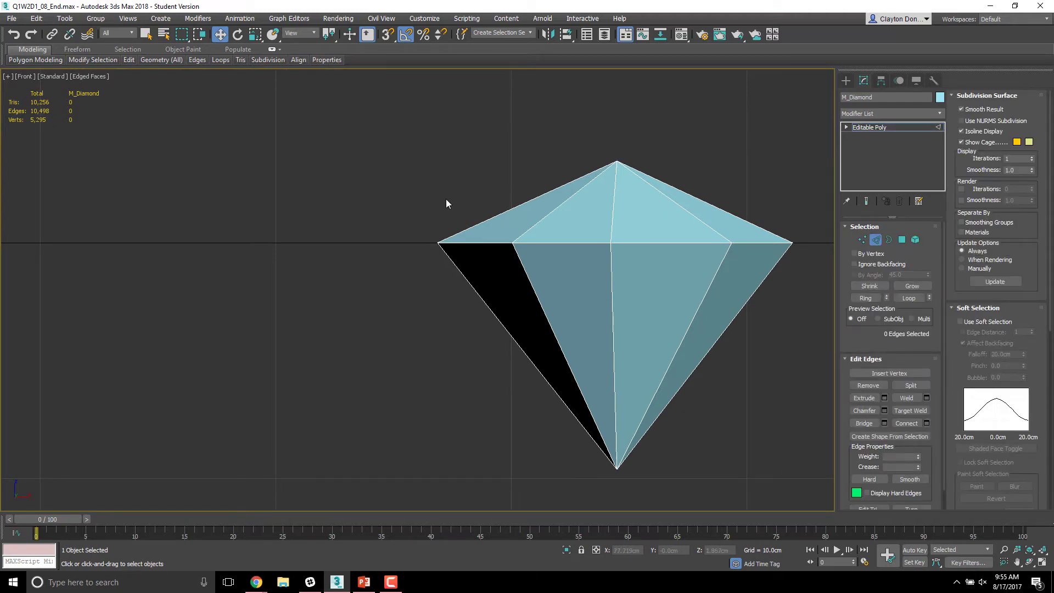
pyautogui.moveTo(461, 181); pyautogui.dragTo(760, 186)
pyautogui.keyDown('alt'); pyautogui.moveTo(759, 186); pyautogui.dragTo(634, 226, button='middle'); pyautogui.keyUp('alt')
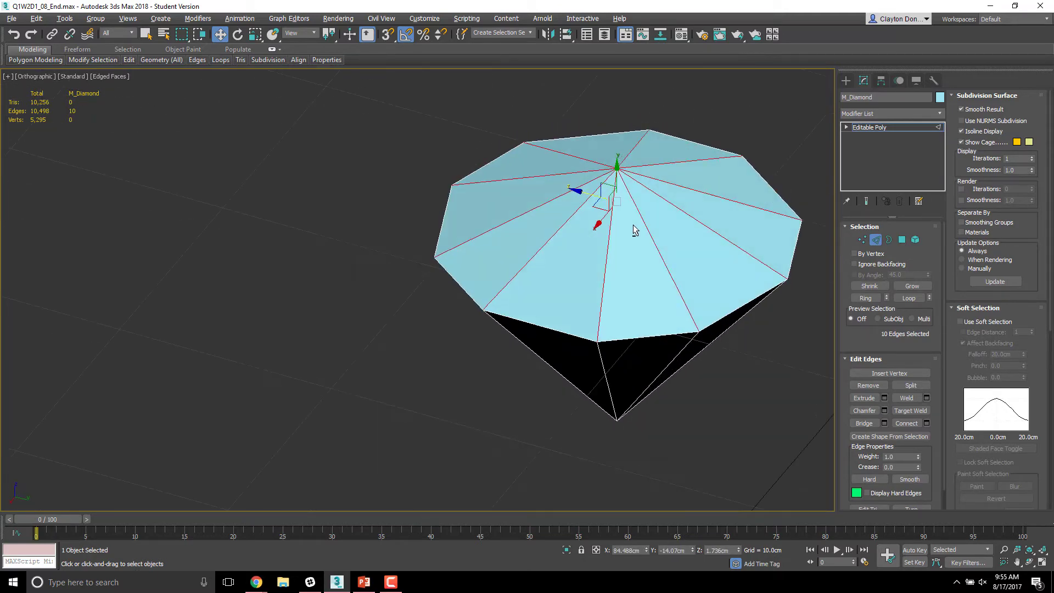
pyautogui.click(221, 60)
pyautogui.click(227, 128)
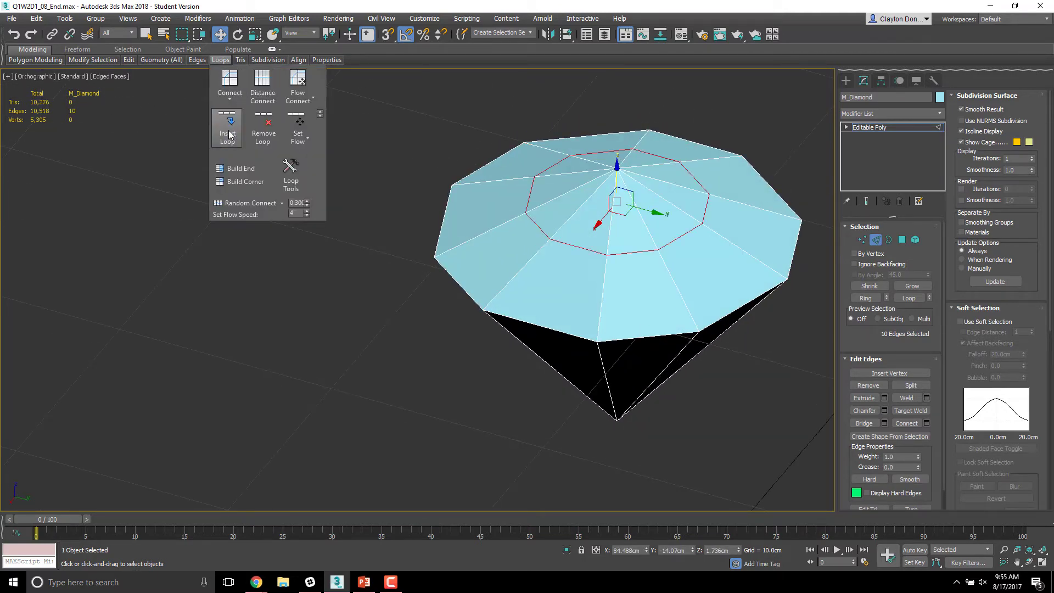
# Step: Lower the crown's tip vertex to just above the new edge loop, flattening the top of M_Diamond
pyautogui.keyDown('alt'); pyautogui.moveTo(626, 228); pyautogui.dragTo(750, 193, button='middle'); pyautogui.keyUp('alt')
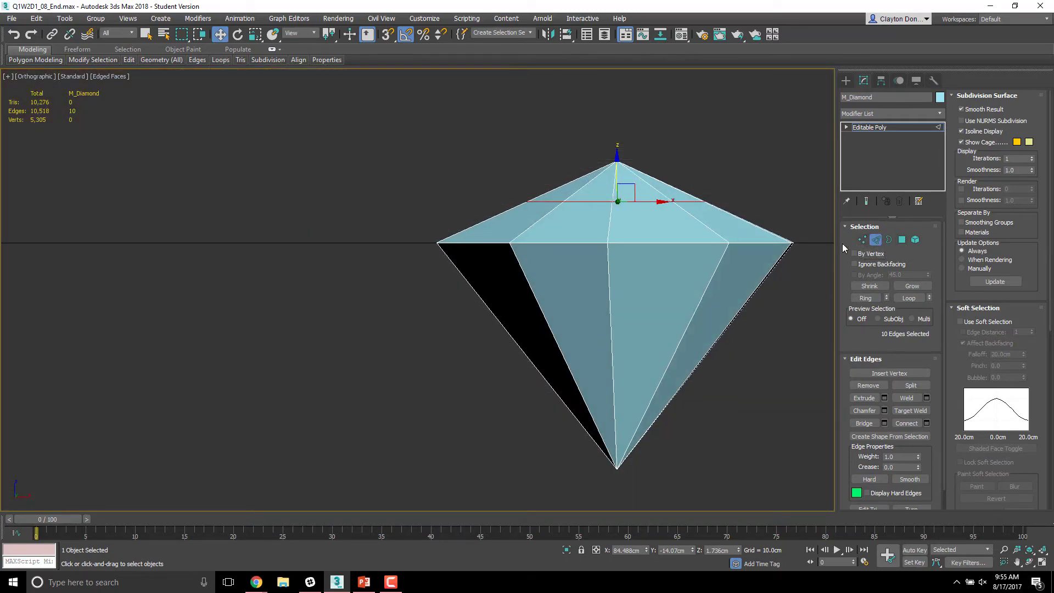
pyautogui.click(862, 240)
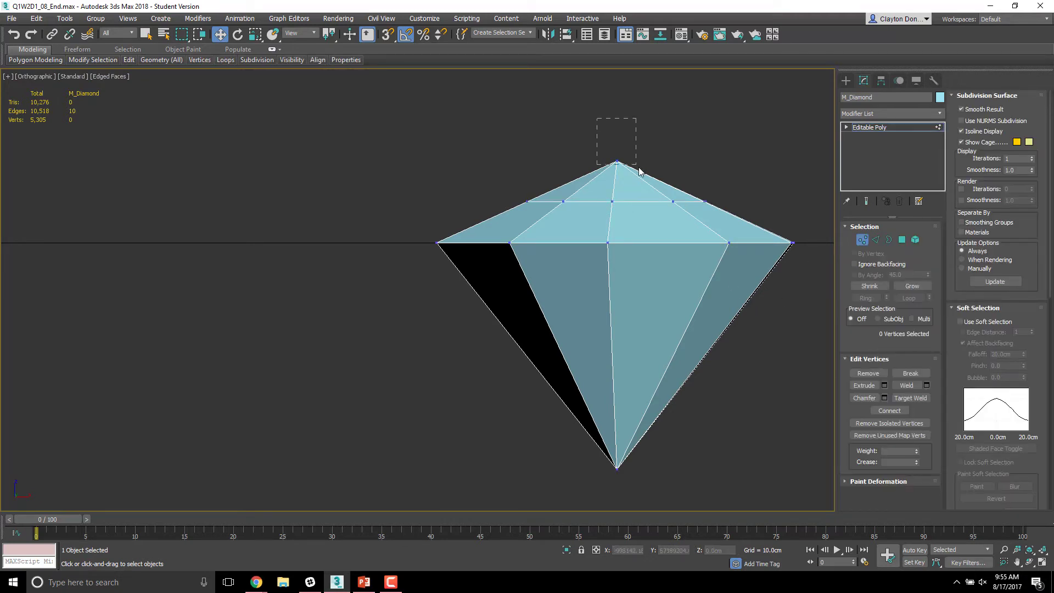
pyautogui.moveTo(640, 171); pyautogui.dragTo(638, 169)
pyautogui.moveTo(618, 124); pyautogui.dragTo(619, 154)
pyautogui.keyDown('alt'); pyautogui.moveTo(705, 184); pyautogui.dragTo(670, 298, button='middle'); pyautogui.keyUp('alt')
pyautogui.scroll(-3, 675, 216)
pyautogui.keyDown('alt'); pyautogui.moveTo(670, 305); pyautogui.dragTo(785, 418, button='middle'); pyautogui.keyUp('alt')
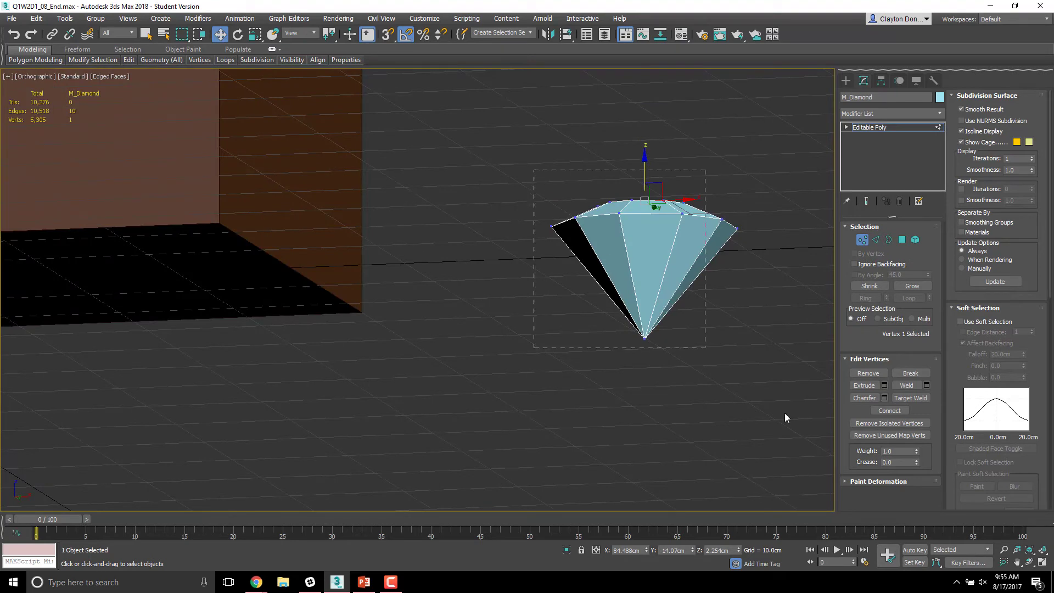
# Step: Leave vertex editing and scale the whole M_Diamond uniformly down to about 47 percent in the front view
pyautogui.click(846, 81)
pyautogui.click(512, 157)
pyautogui.moveTo(511, 157); pyautogui.dragTo(551, 248, button='middle')
pyautogui.press('f')
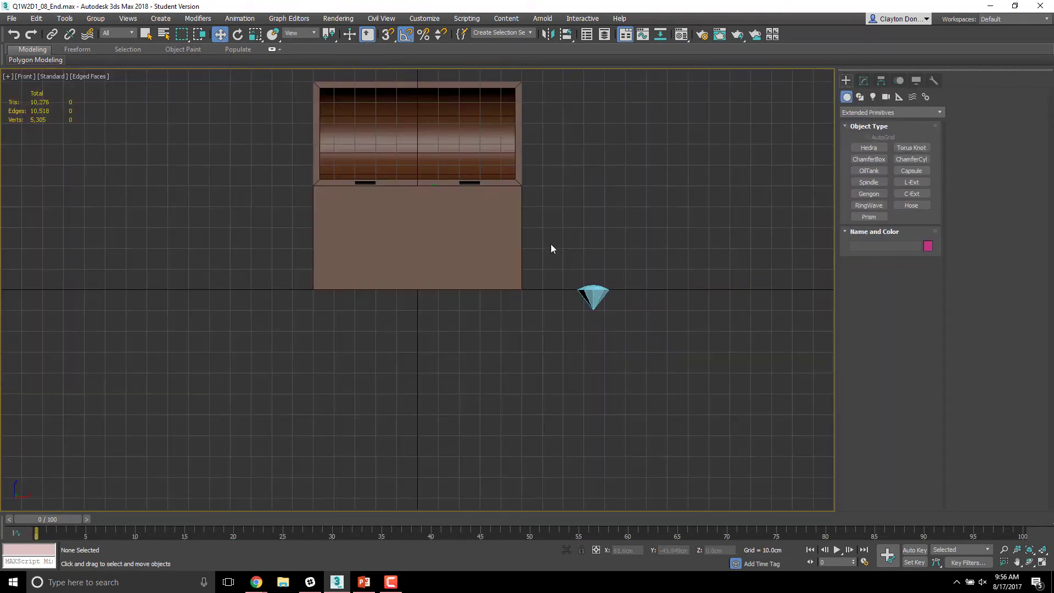
pyautogui.click(595, 295)
pyautogui.scroll(5, 599, 288)
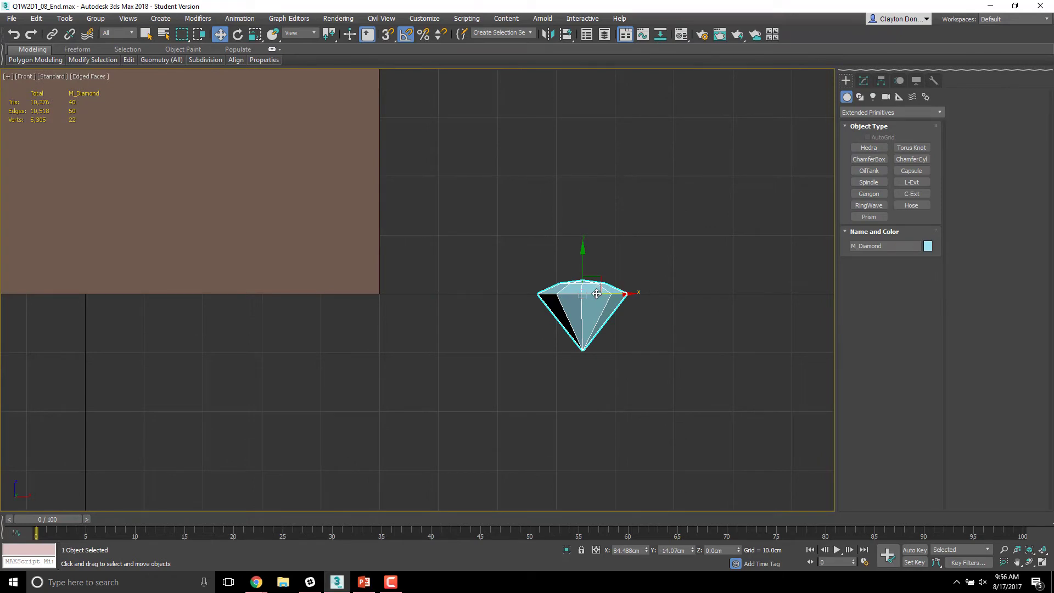
pyautogui.press('r')
pyautogui.moveTo(587, 291); pyautogui.dragTo(565, 348)
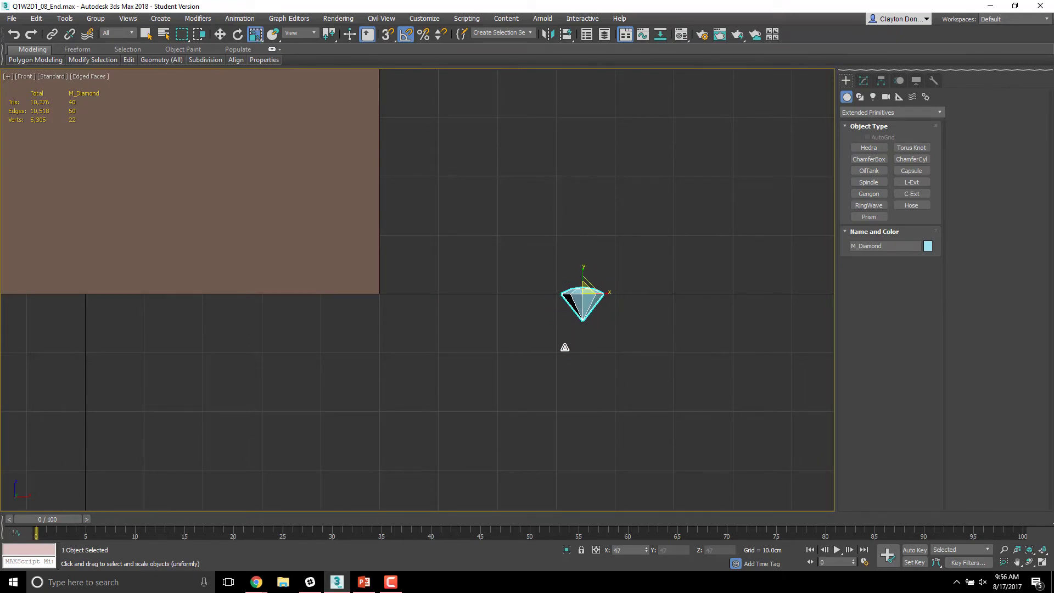
pyautogui.moveTo(527, 308)
pyautogui.keyDown('alt'); pyautogui.mouseDown(button='middle')
pyautogui.moveTo(516, 329)
pyautogui.moveTo(452, 335)
pyautogui.moveTo(541, 311)
pyautogui.mouseUp(button='middle'); pyautogui.keyUp('alt')
# Step: Move M_Diamond into the chest and place it on the gold near the front edge, close to M_Ruby2
pyautogui.press('w')
pyautogui.moveTo(640, 261); pyautogui.dragTo(403, 200)
pyautogui.keyDown('alt'); pyautogui.moveTo(402, 201); pyautogui.dragTo(371, 174, button='middle'); pyautogui.keyUp('alt')
pyautogui.moveTo(392, 139); pyautogui.dragTo(360, 219)
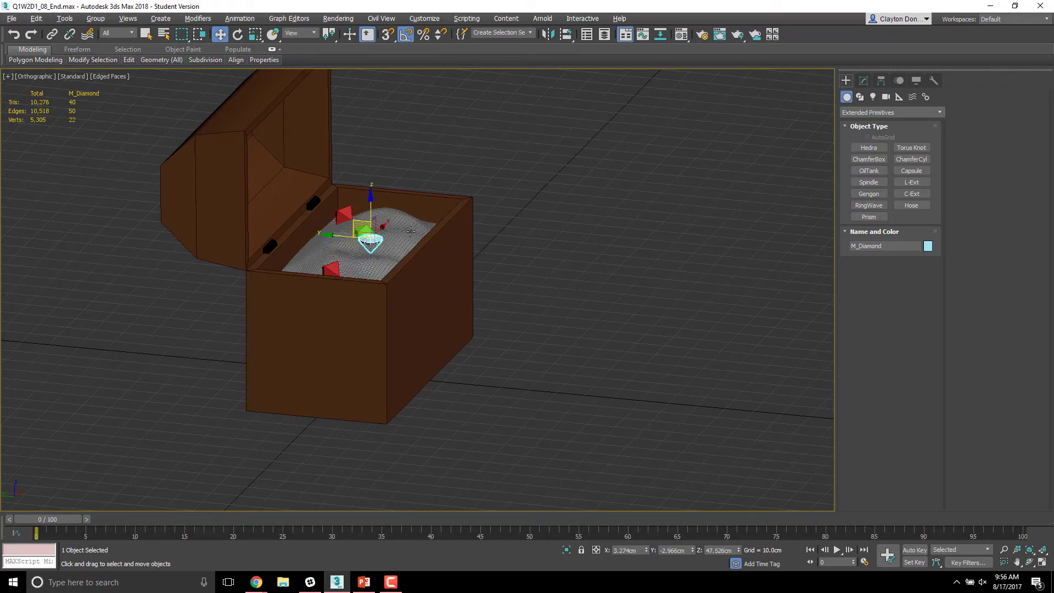
pyautogui.keyDown('alt'); pyautogui.moveTo(411, 231); pyautogui.dragTo(445, 280, button='middle'); pyautogui.keyUp('alt')
pyautogui.scroll(6, 357, 233)
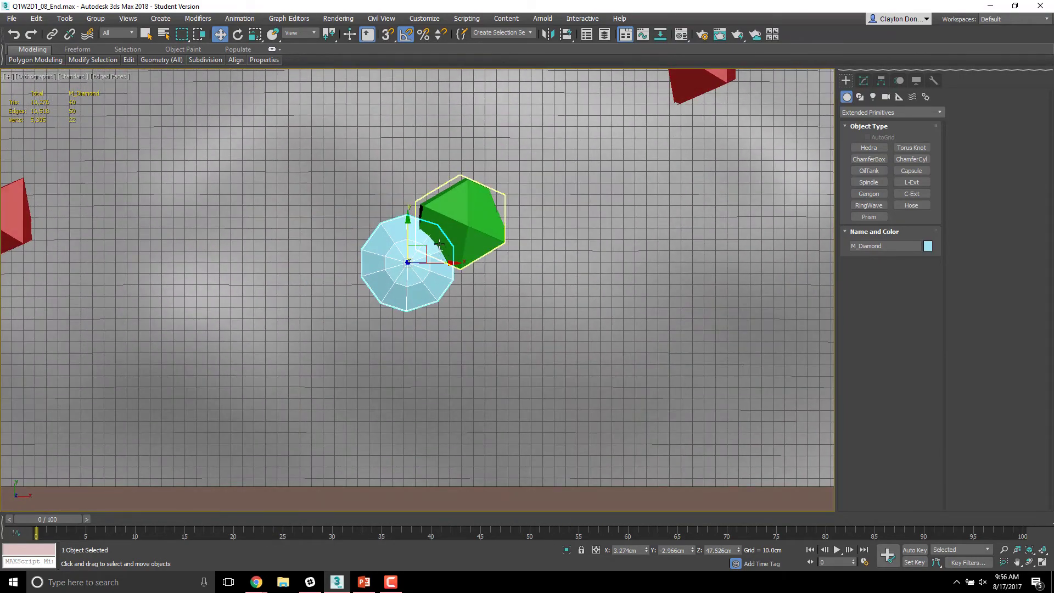
pyautogui.moveTo(439, 245); pyautogui.dragTo(166, 328)
pyautogui.moveTo(166, 328); pyautogui.dragTo(403, 162, button='middle')
# Step: Rotate M_Diamond to about X -29, Y -28 and Z -59 degrees so it lies tilted on the gold
pyautogui.press('e')
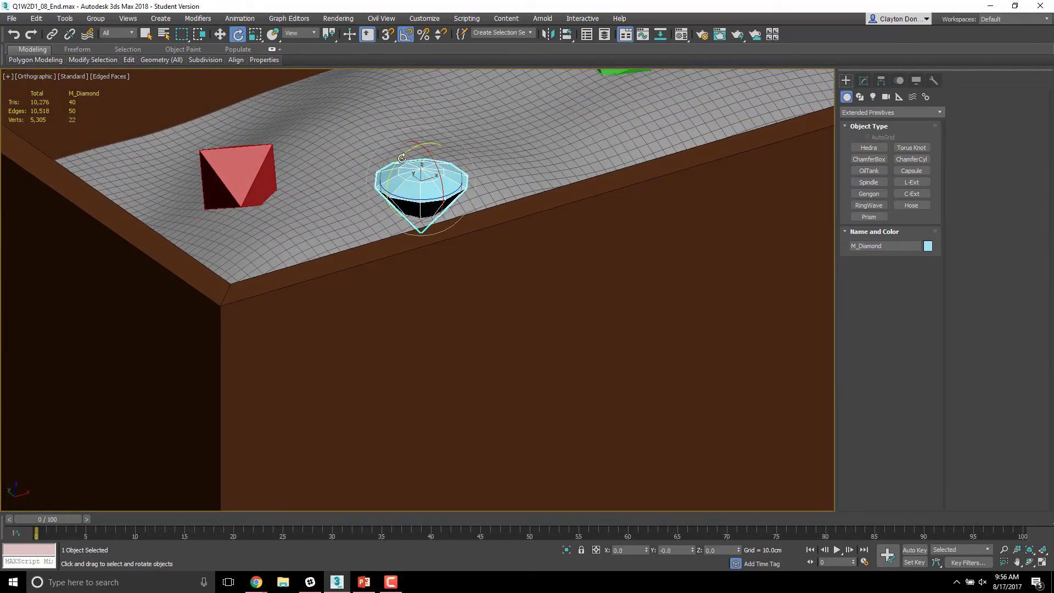
pyautogui.moveTo(401, 158); pyautogui.dragTo(415, 144)
pyautogui.keyDown('alt'); pyautogui.moveTo(415, 144); pyautogui.dragTo(401, 166, button='middle'); pyautogui.keyUp('alt')
pyautogui.moveTo(415, 214); pyautogui.dragTo(385, 235)
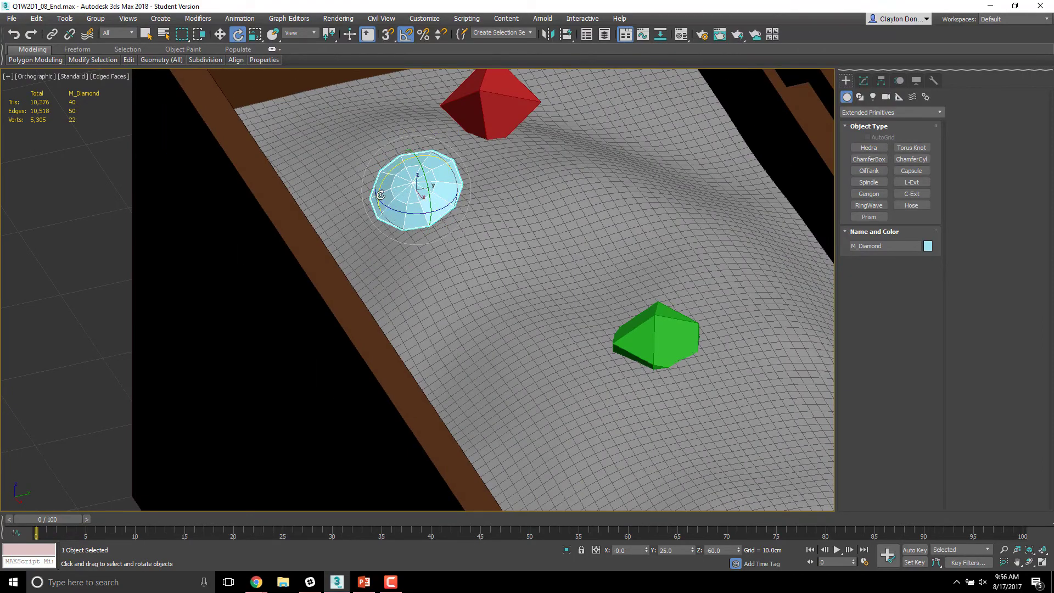
pyautogui.moveTo(381, 191); pyautogui.dragTo(388, 162)
# Step: Move M_Ruby2 across the gold surface to about X -33.4 cm, Y 5.7 cm, slightly away from the diamond
pyautogui.keyDown('alt'); pyautogui.moveTo(389, 184); pyautogui.dragTo(277, 422, button='middle'); pyautogui.keyUp('alt')
pyautogui.scroll(-5, 278, 421)
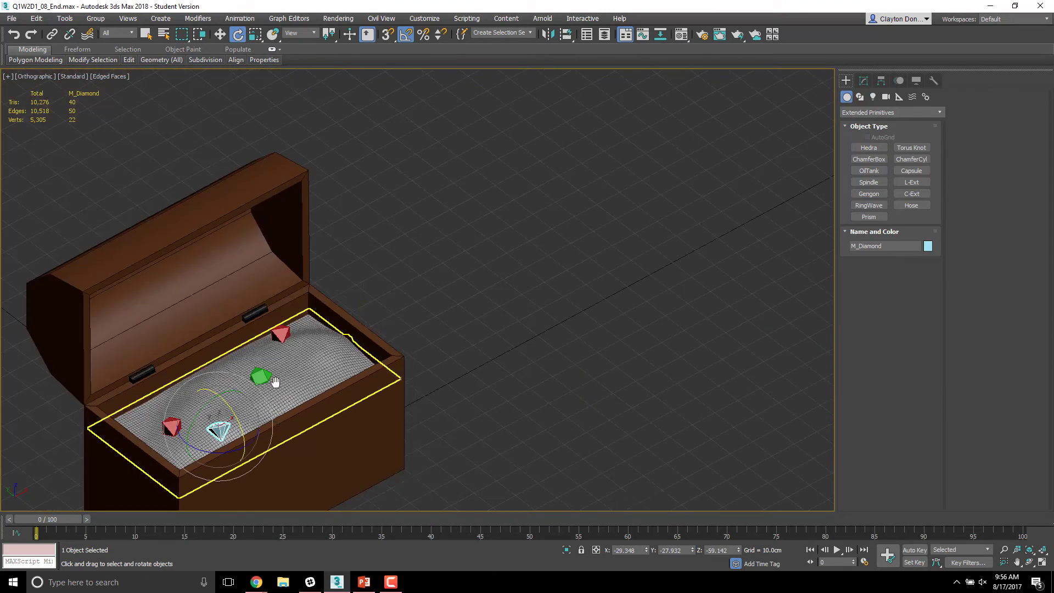
pyautogui.moveTo(275, 381); pyautogui.dragTo(450, 265, button='middle')
pyautogui.keyDown('alt'); pyautogui.moveTo(495, 322); pyautogui.dragTo(475, 332, button='middle'); pyautogui.keyUp('alt')
pyautogui.click(354, 284)
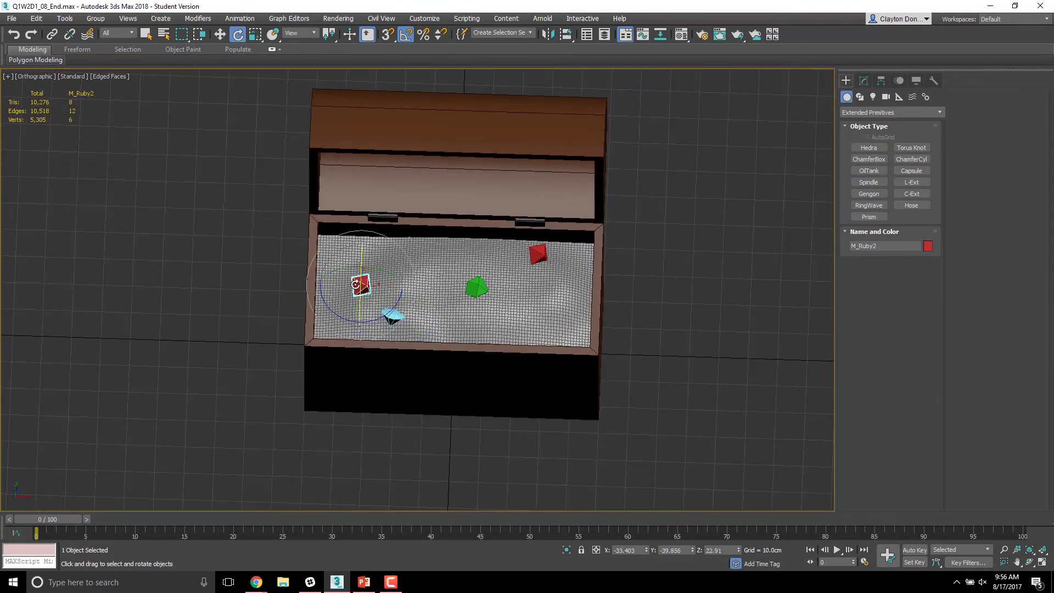
pyautogui.press('w')
pyautogui.keyDown('alt'); pyautogui.moveTo(378, 273); pyautogui.dragTo(376, 303, button='middle'); pyautogui.keyUp('alt')
pyautogui.moveTo(379, 272); pyautogui.dragTo(374, 257)
pyautogui.keyDown('alt'); pyautogui.moveTo(381, 343); pyautogui.dragTo(513, 310, button='middle'); pyautogui.keyUp('alt')
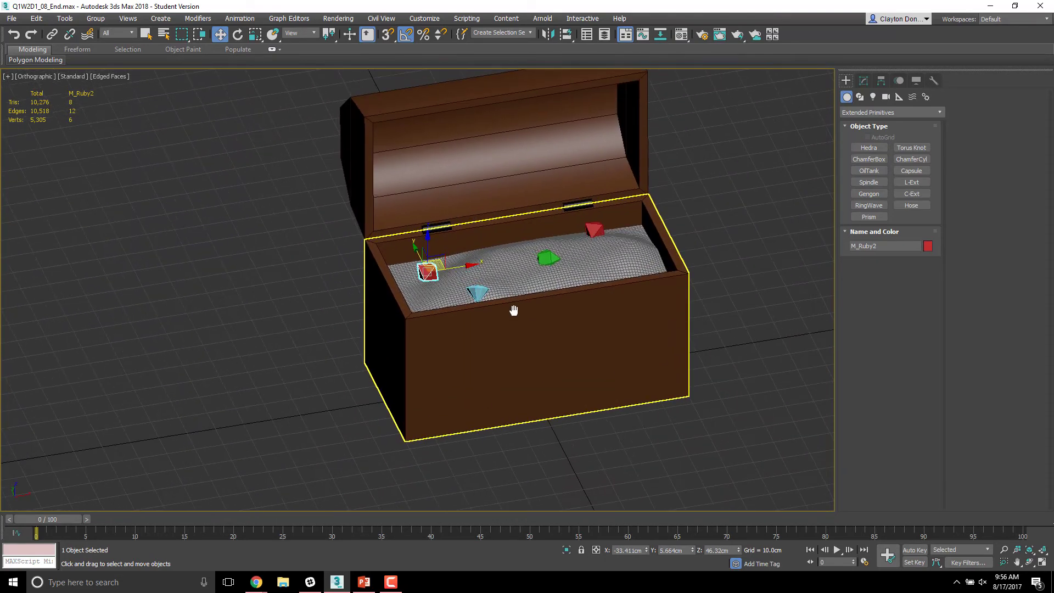
# Step: Select both rubies, the emerald and the diamond together and link them to M_Gold as their parent
pyautogui.click(594, 229)
pyautogui.keyDown('alt'); pyautogui.moveTo(573, 281); pyautogui.dragTo(553, 321, button='middle'); pyautogui.keyUp('alt')
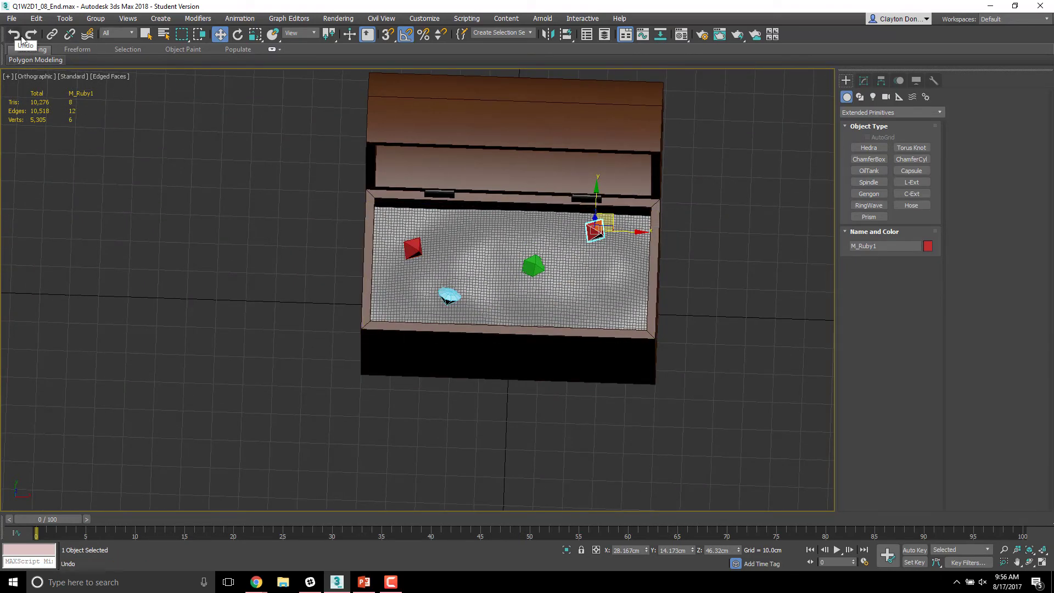
pyautogui.click(52, 34)
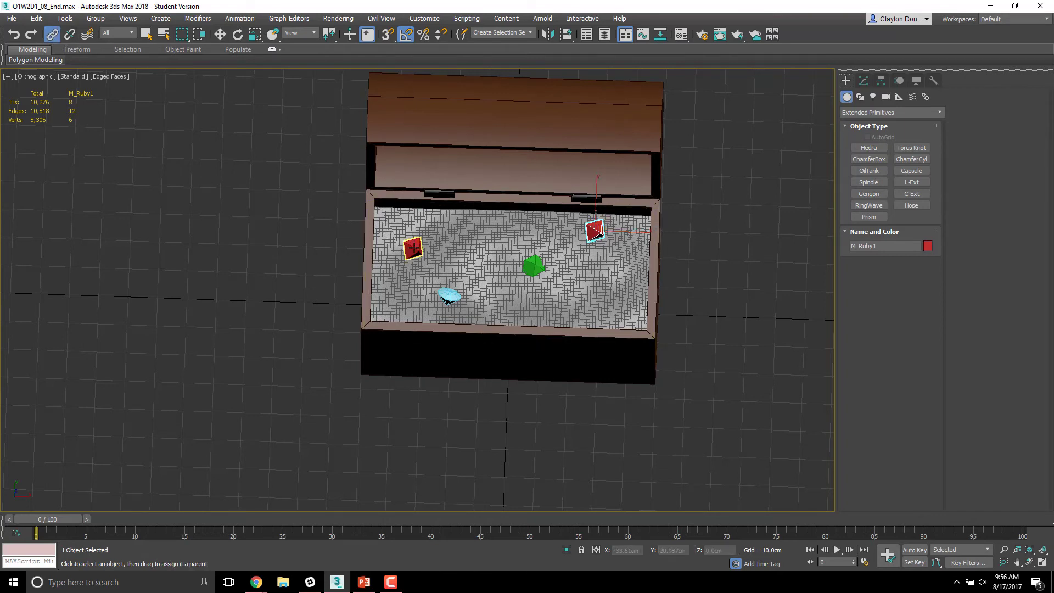
pyautogui.click(413, 246)
pyautogui.keyDown('ctrl'); pyautogui.click(599, 229); pyautogui.keyUp('ctrl')
pyautogui.keyDown('ctrl'); pyautogui.click(532, 268); pyautogui.keyUp('ctrl')
pyautogui.keyDown('ctrl'); pyautogui.click(447, 296); pyautogui.keyUp('ctrl')
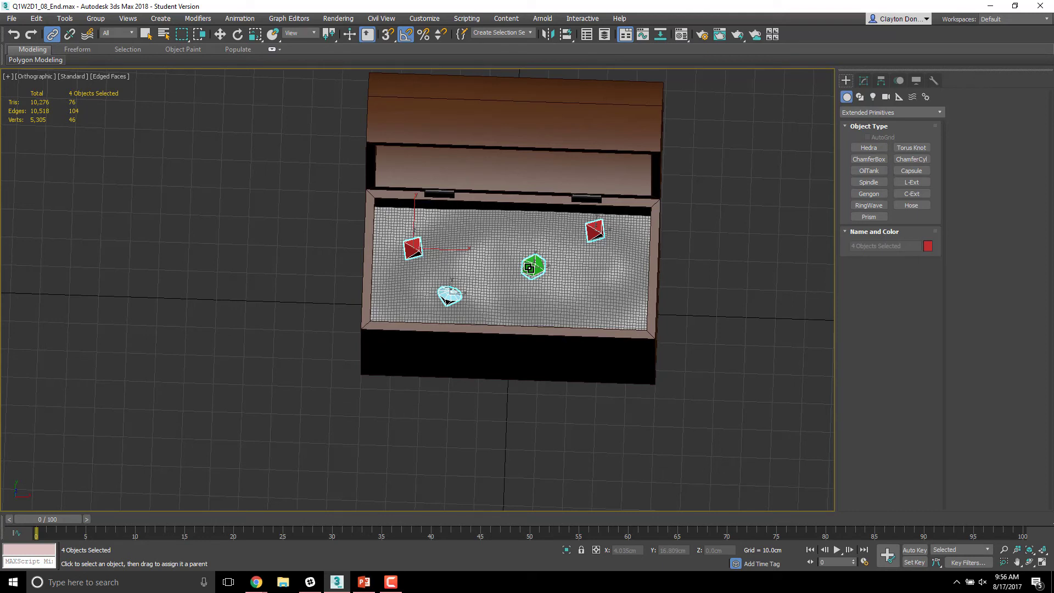
pyautogui.moveTo(529, 268); pyautogui.dragTo(548, 248)
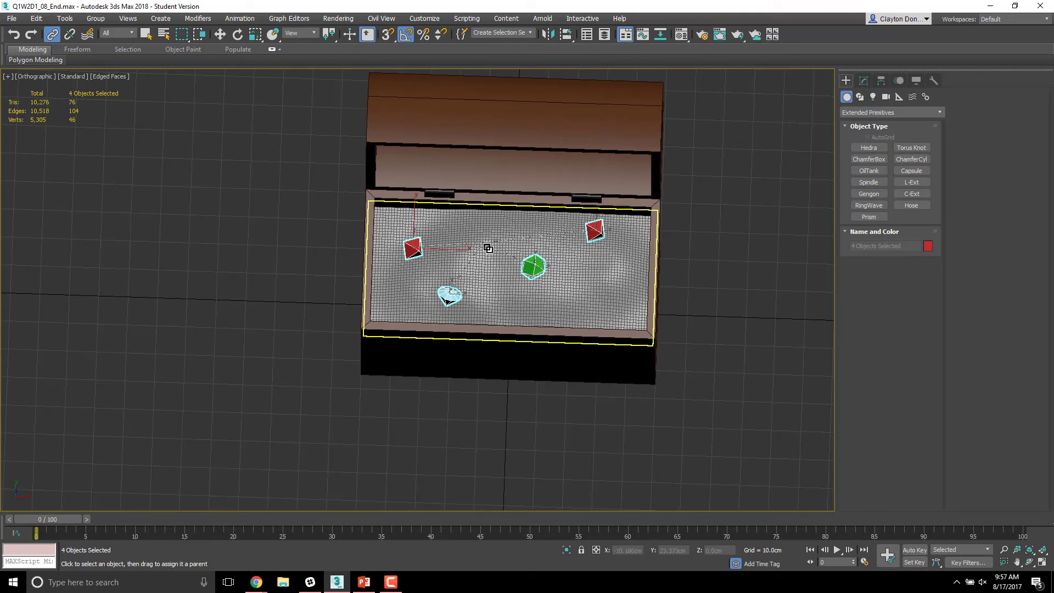
pyautogui.moveTo(488, 248); pyautogui.dragTo(488, 248)
# Step: Select M_Chest and examine the filled chest and its gems from several angles in the perspective view
pyautogui.keyDown('alt'); pyautogui.moveTo(499, 306); pyautogui.dragTo(544, 257, button='middle'); pyautogui.keyUp('alt')
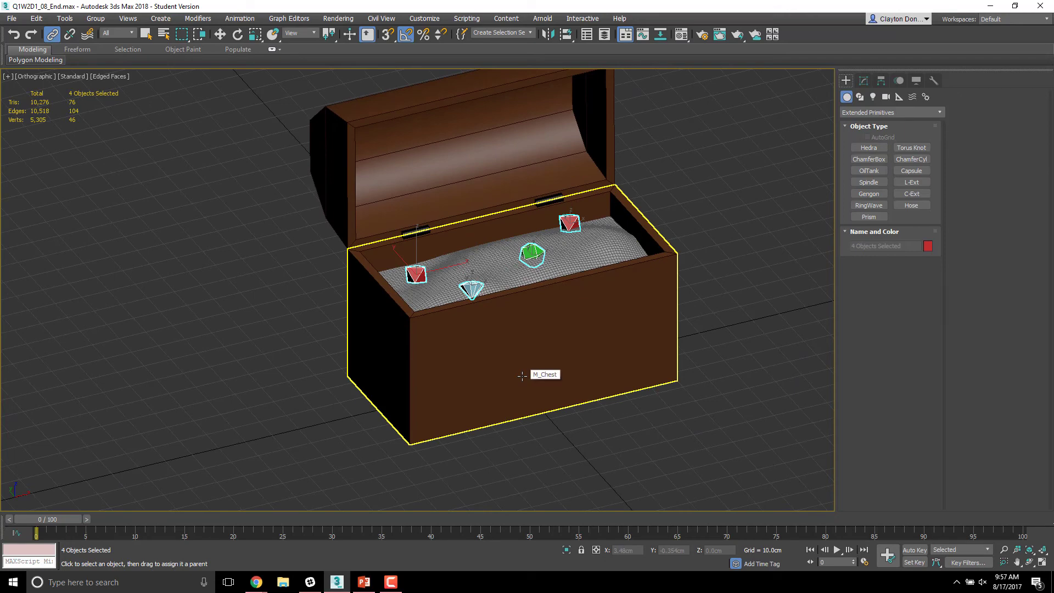
pyautogui.press('w')
pyautogui.click(478, 391)
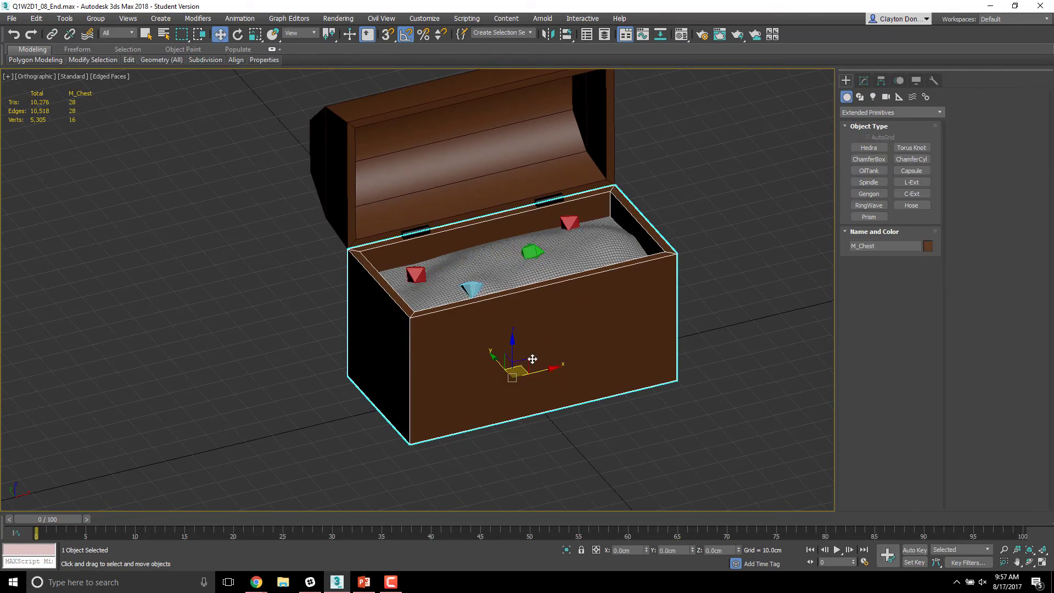
pyautogui.keyDown('alt'); pyautogui.moveTo(532, 359); pyautogui.dragTo(473, 307, button='middle'); pyautogui.keyUp('alt')
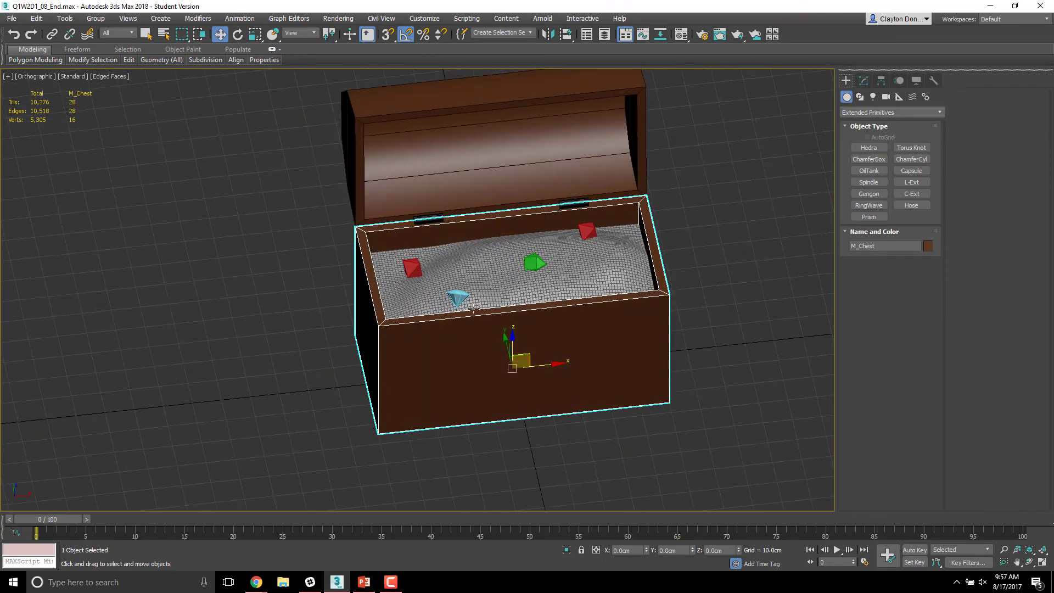
pyautogui.keyDown('alt'); pyautogui.moveTo(567, 273); pyautogui.dragTo(500, 288, button='middle'); pyautogui.keyUp('alt')
pyautogui.press('p')
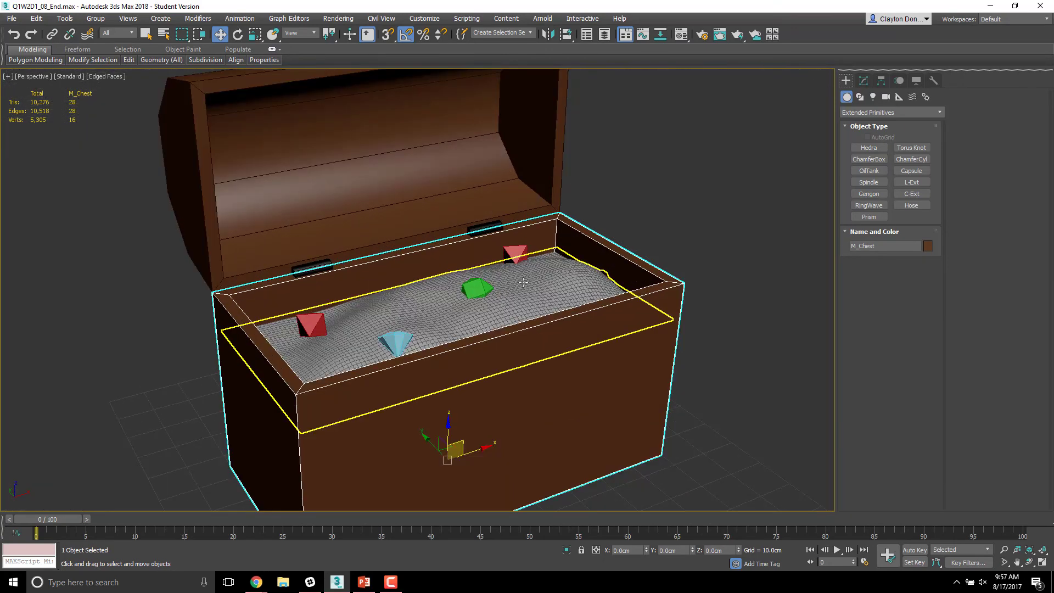
pyautogui.scroll(-3, 523, 282)
pyautogui.keyDown('alt'); pyautogui.moveTo(565, 287); pyautogui.dragTo(472, 316, button='middle'); pyautogui.keyUp('alt')
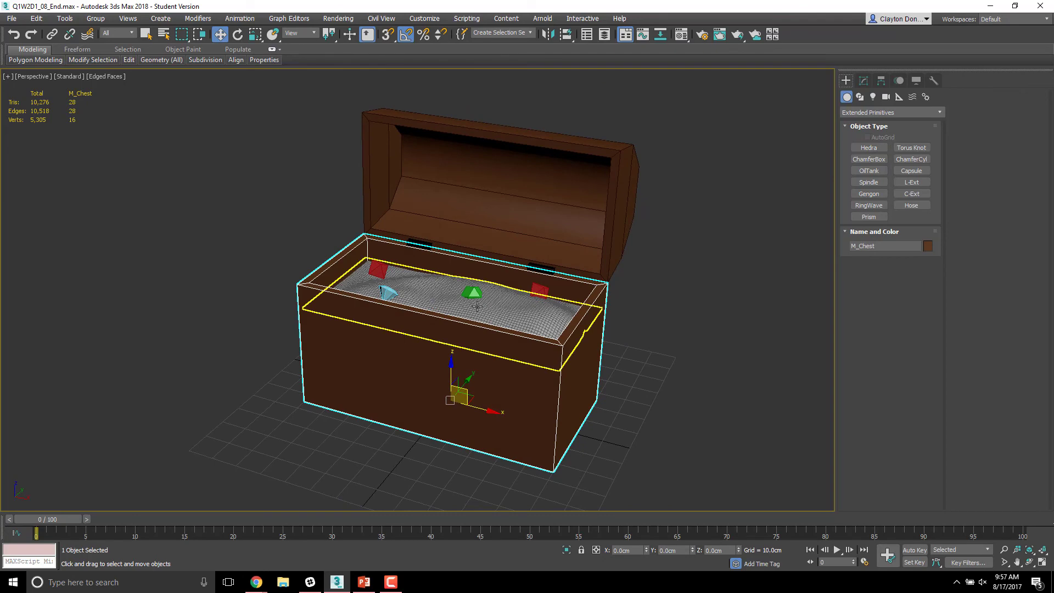
pyautogui.scroll(4, 484, 316)
pyautogui.scroll(-3, 537, 312)
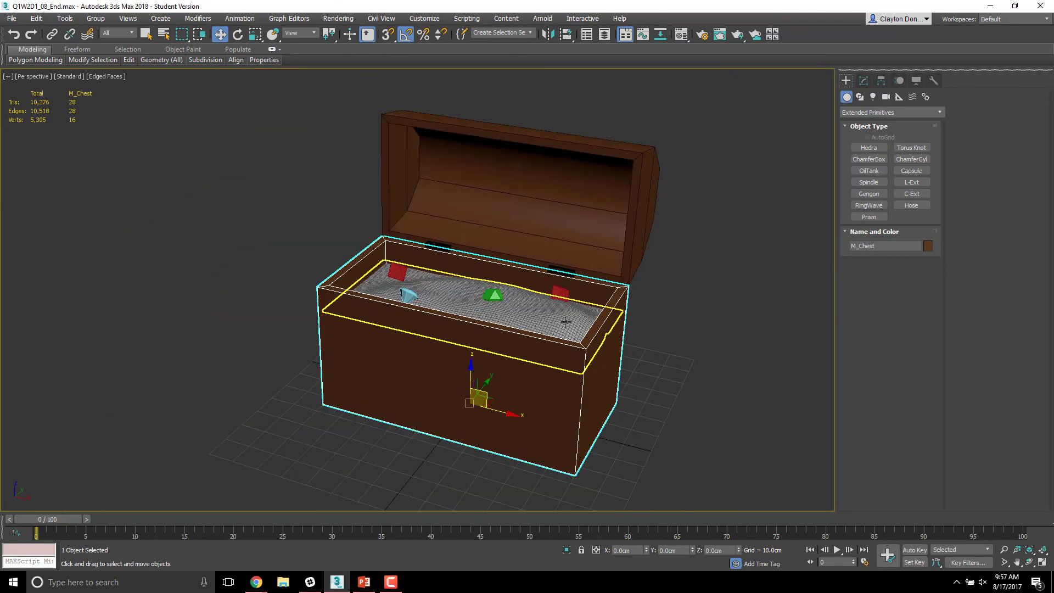
pyautogui.moveTo(565, 322); pyautogui.dragTo(534, 297, button='middle')
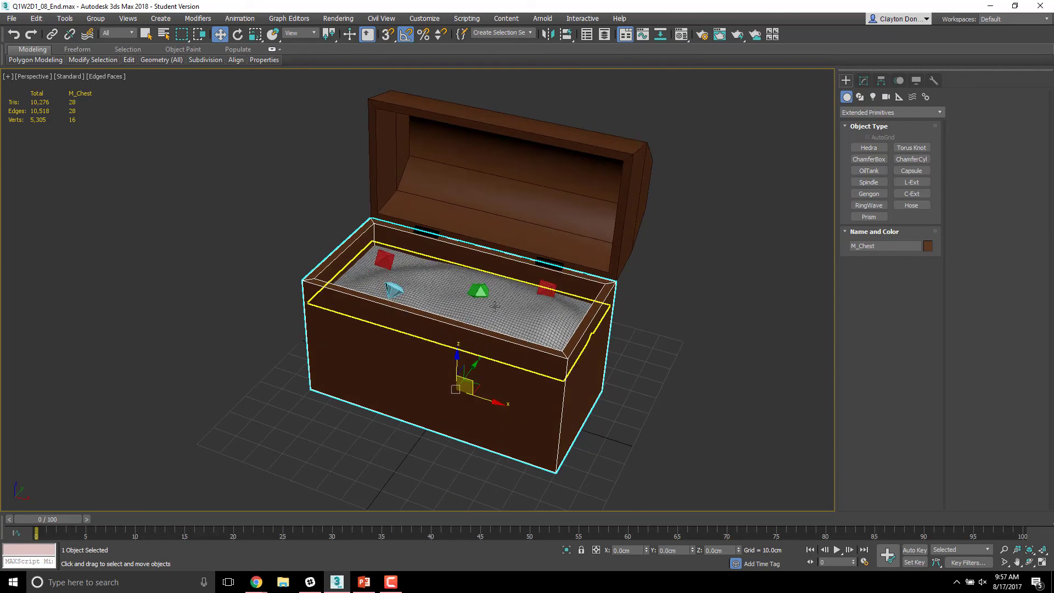
pyautogui.scroll(4, 493, 305)
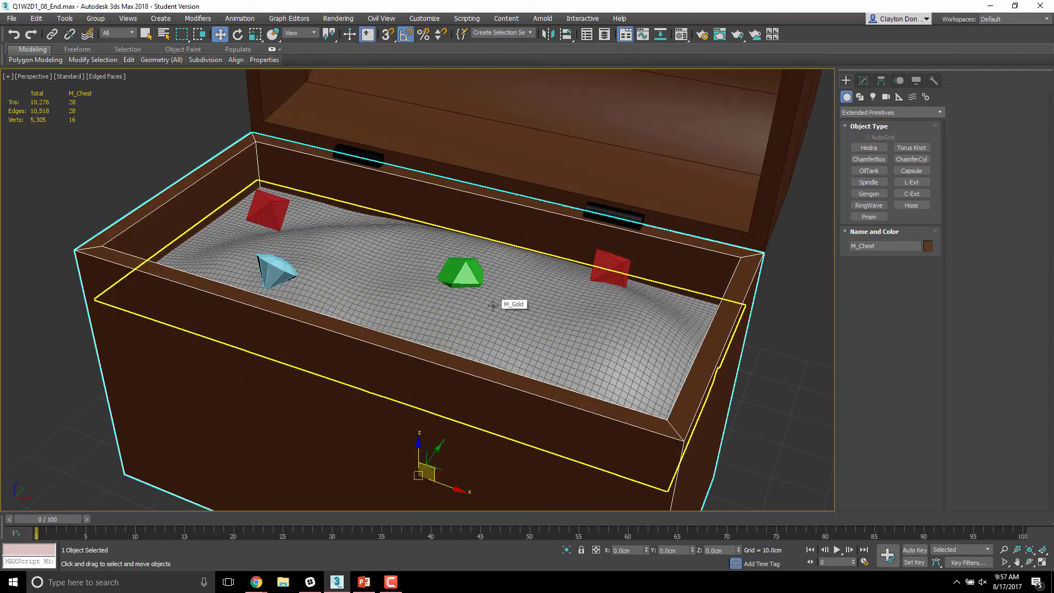
pyautogui.keyDown('alt'); pyautogui.moveTo(493, 306); pyautogui.dragTo(499, 308, button='middle'); pyautogui.keyUp('alt')
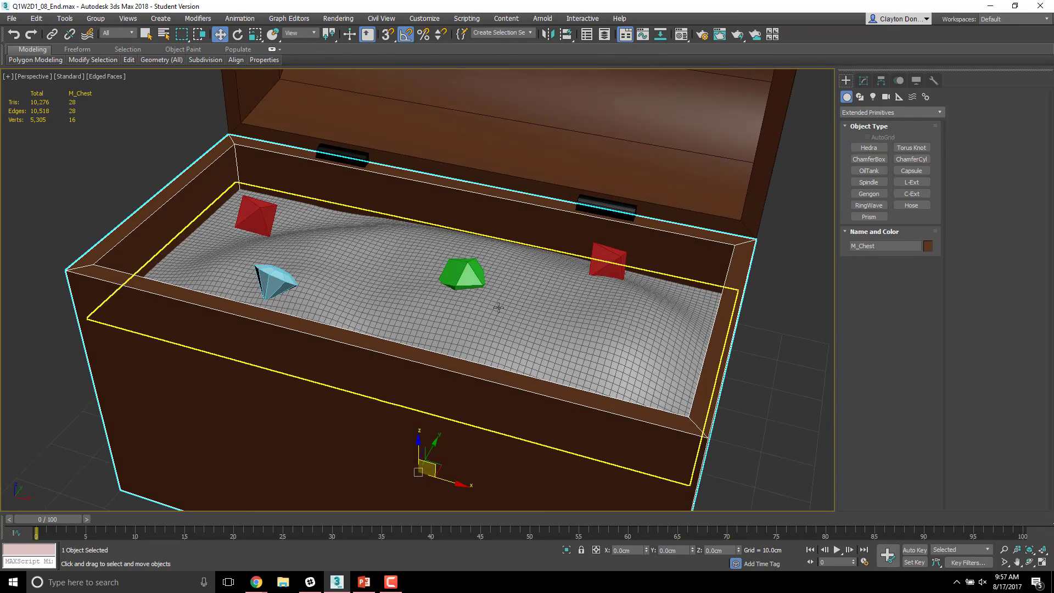